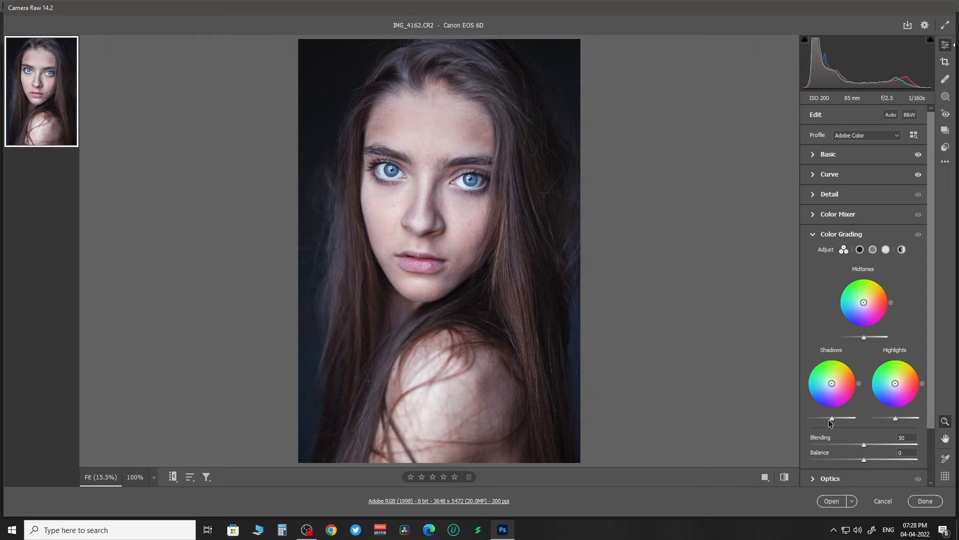
Color grade the photo with darkened blue shadows, brighter midtones, and yellow highlights at hue 63, saturation 30, luminance 83.
left_click_drag(896, 418, 909, 420)
left_click_drag(864, 337, 873, 337)
left_click_drag(833, 385, 828, 390)
left_click_drag(895, 383, 898, 378)
left_click_drag(902, 418, 917, 419)
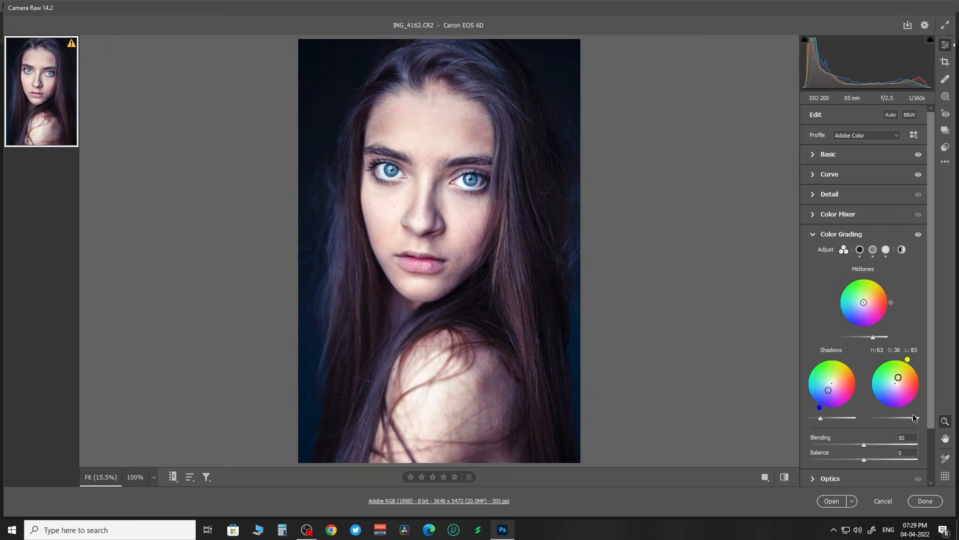
left_click(814, 234)
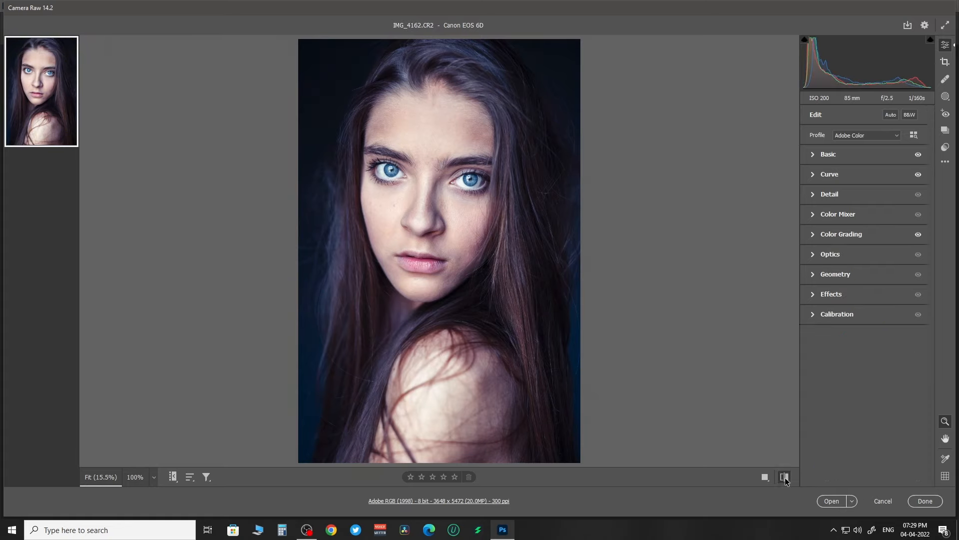
Set vignetting to -8 and the calibration saturation to +30 for red, +36 for green and -41 for blue primary.
left_click(815, 298)
mouse_move(864, 338)
left_mouse_down()
mouse_move(874, 341)
mouse_move(859, 340)
left_mouse_up()
left_click(833, 362)
left_click_drag(864, 477, 842, 477)
left_click_drag(864, 433, 884, 432)
left_click_drag(864, 386, 879, 386)
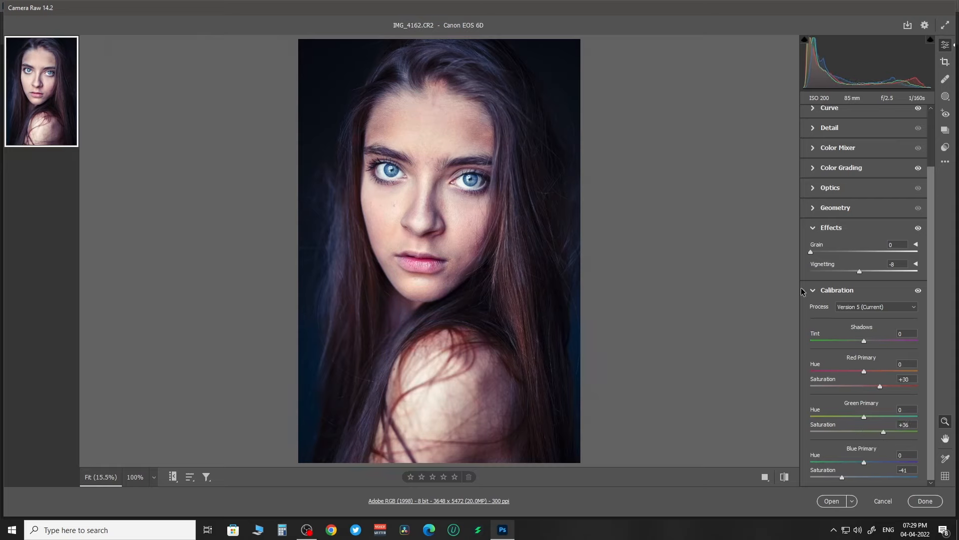
left_click(802, 291)
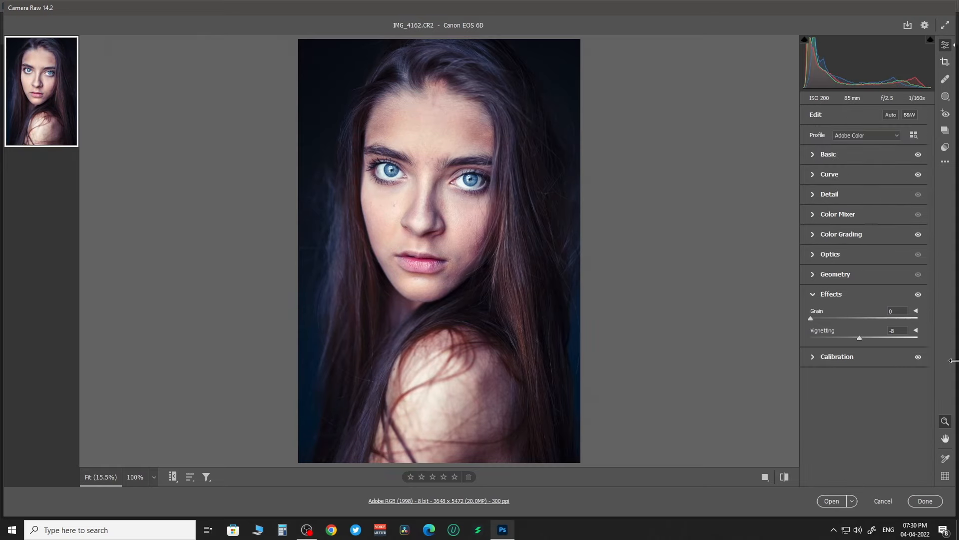
left_click(814, 295)
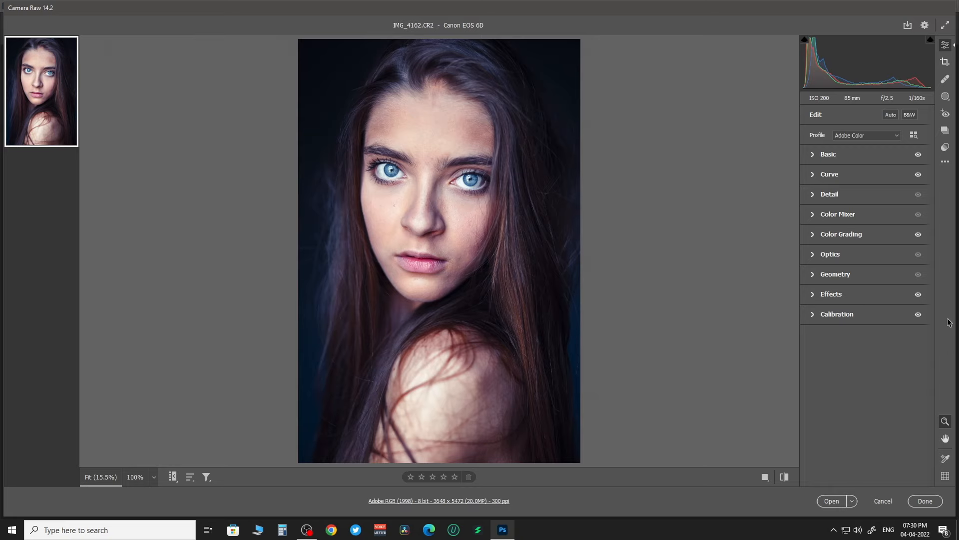
Open the developed raw photo in Photoshop.
left_click(832, 502)
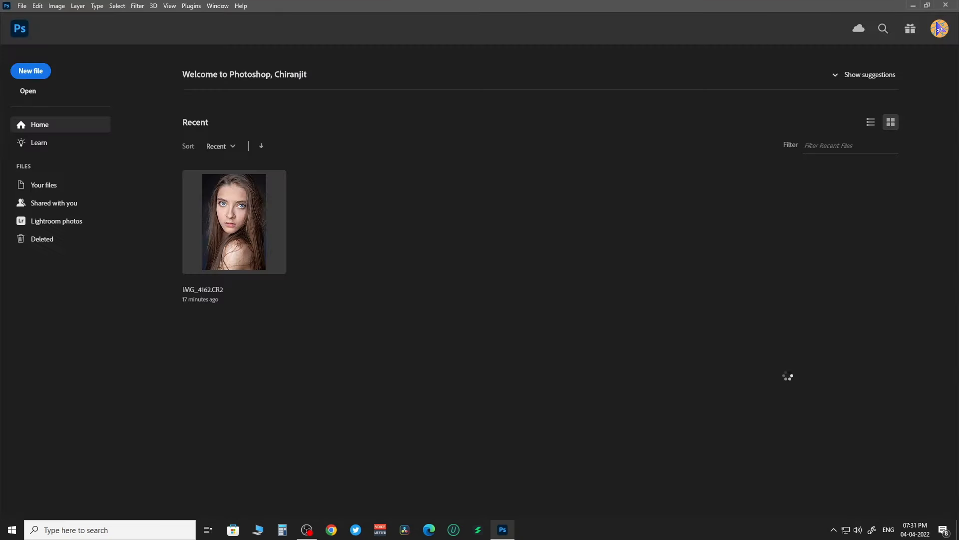
scroll(426, 215, "up", 2)
scroll(427, 215, "up", 7)
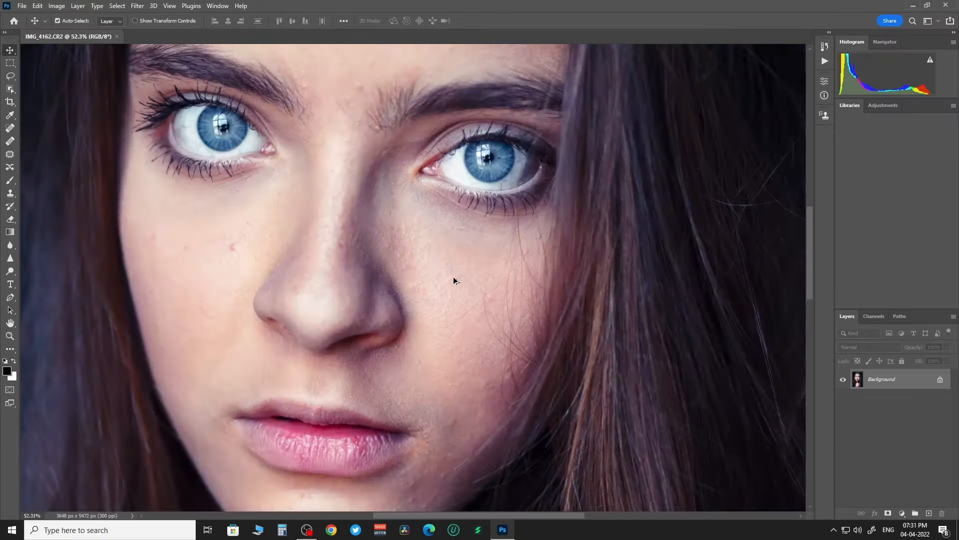
scroll(456, 282, "down", 8)
Duplicate the Background layer twice, naming the lower copy "skin tone" and the upper copy "texture".
key("ctrl+j")
key("ctrl+j")
double_click(880, 399)
type("skin t")
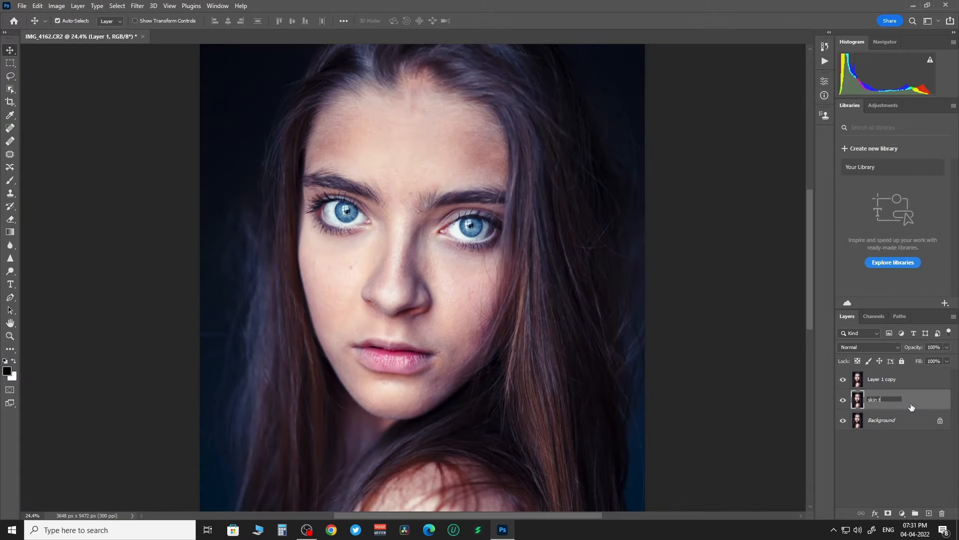
type("one")
key("shift+Tab")
type("texture")
left_click(919, 400)
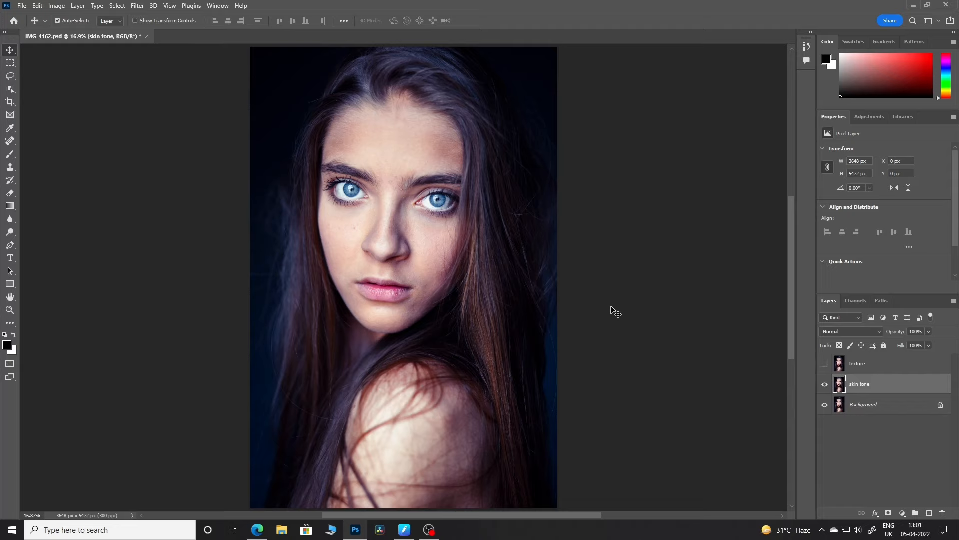
Apply a Gaussian Blur with a 12.5-pixel radius to the skin tone layer.
key("ctrl+plus")
key("ctrl+plus")
key("ctrl+plus")
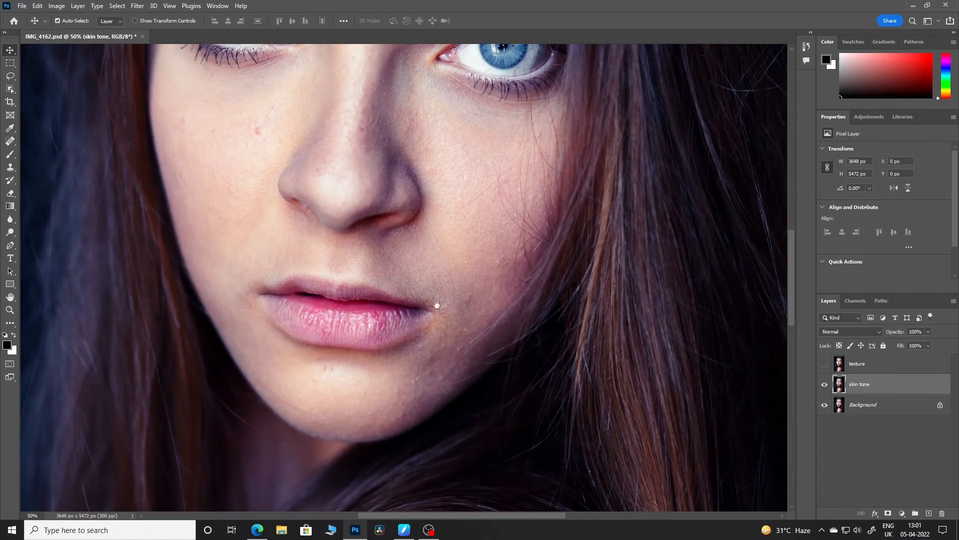
left_click_drag(503, 207, 395, 326)
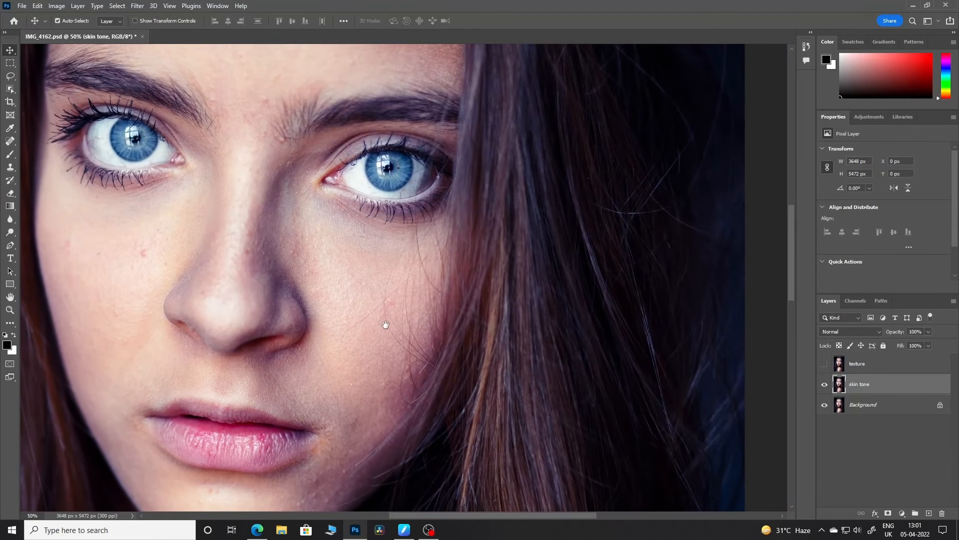
left_click(138, 6)
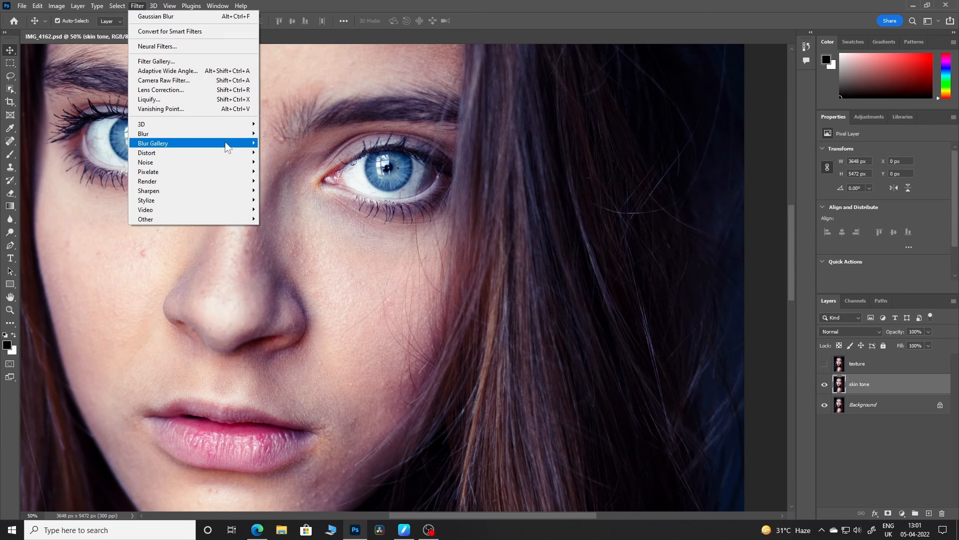
mouse_move(227, 133)
left_click(297, 171)
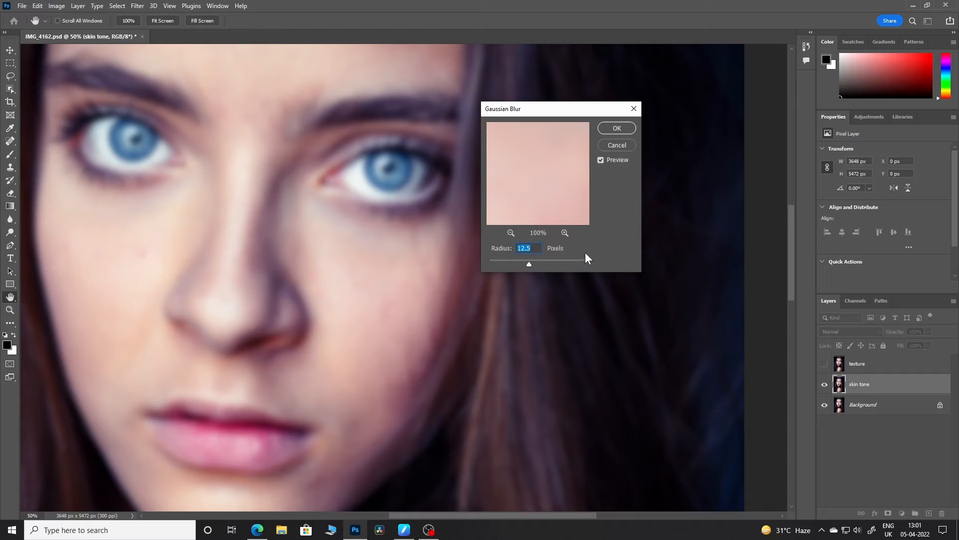
left_click(616, 128)
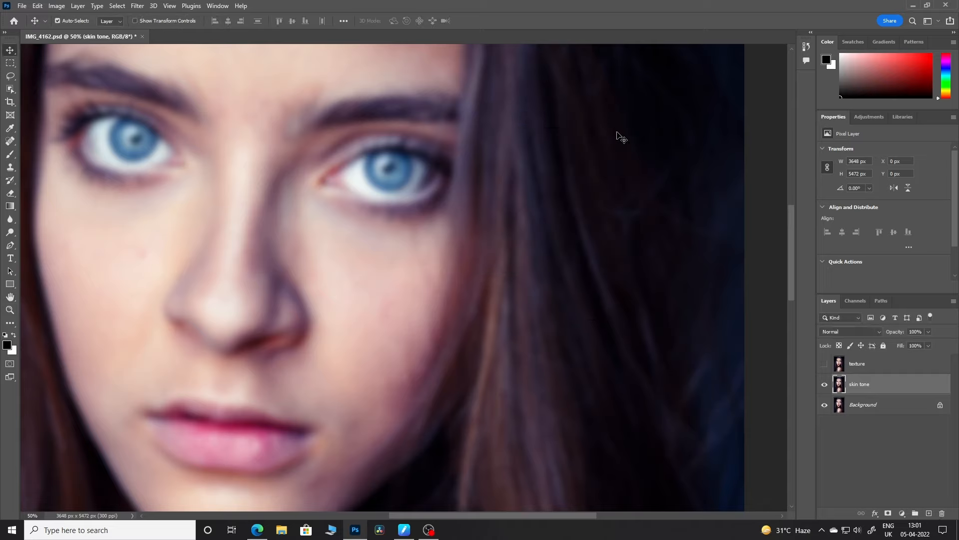
Show the texture layer and start Apply Image on it with the skin tone layer as the source layer.
left_click(824, 364)
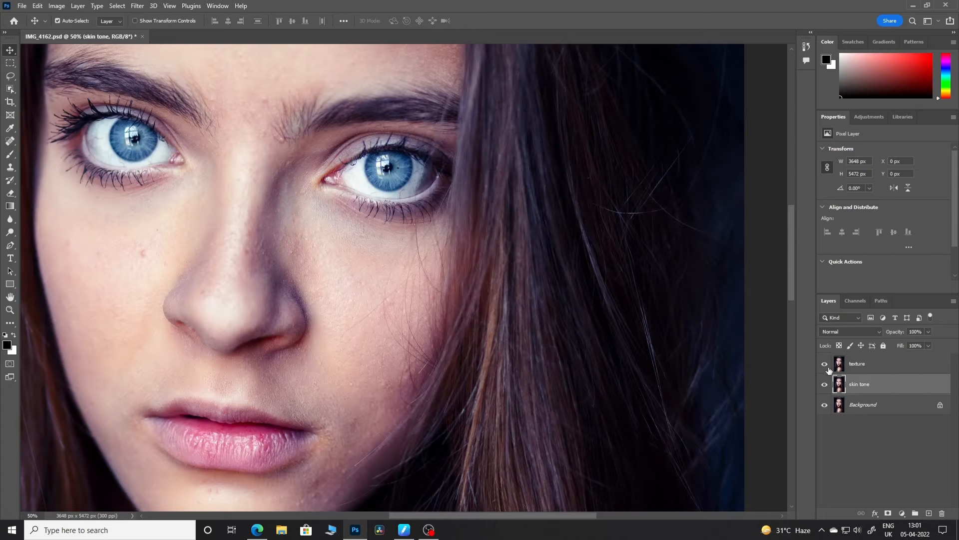
left_click(872, 366)
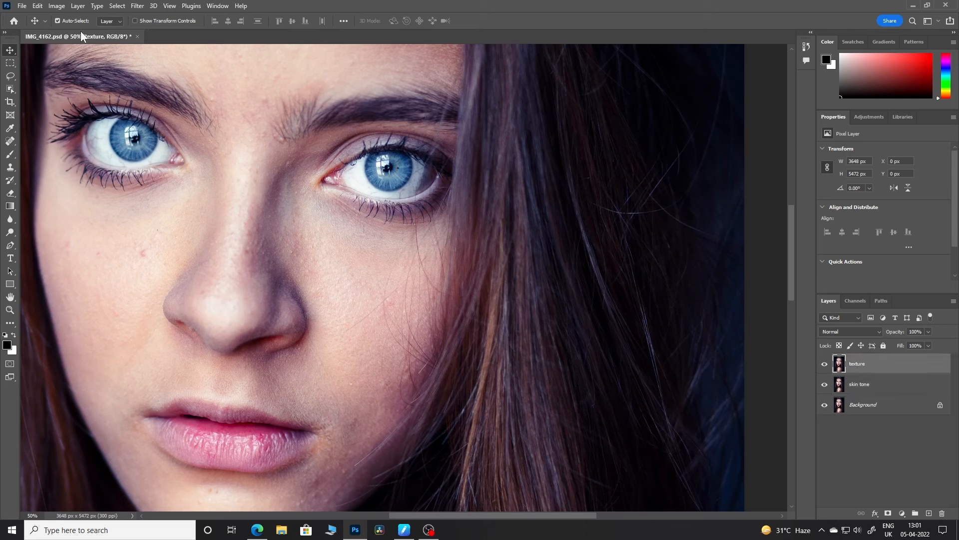
left_click(57, 6)
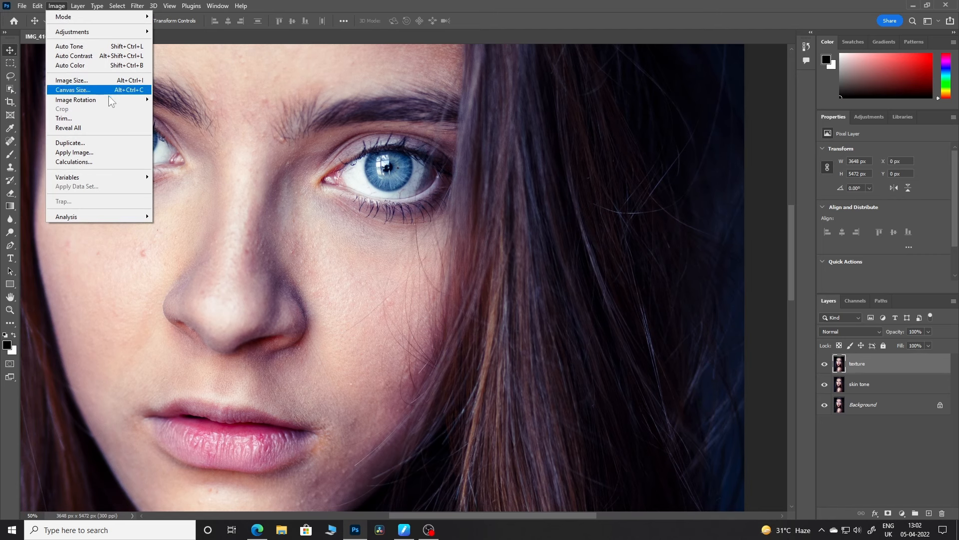
left_click(113, 149)
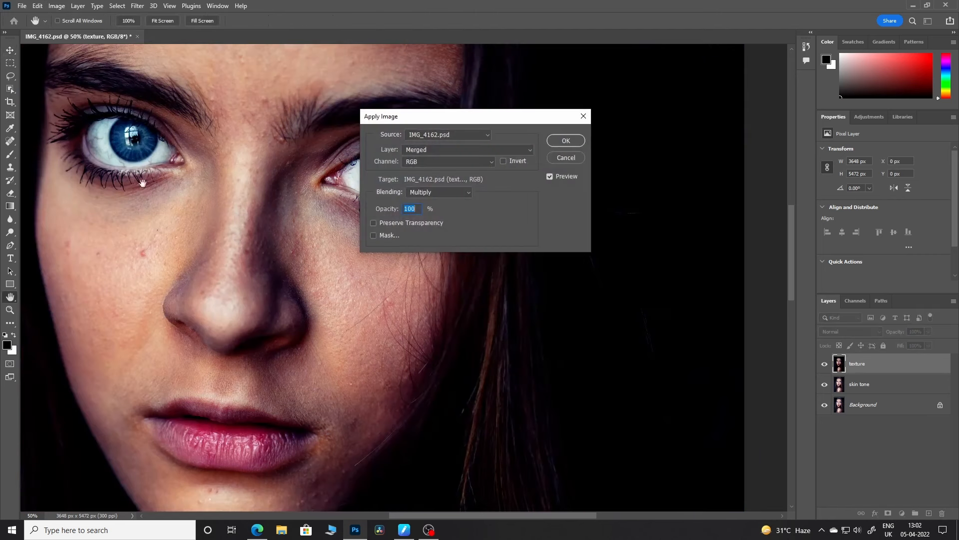
left_click(520, 149)
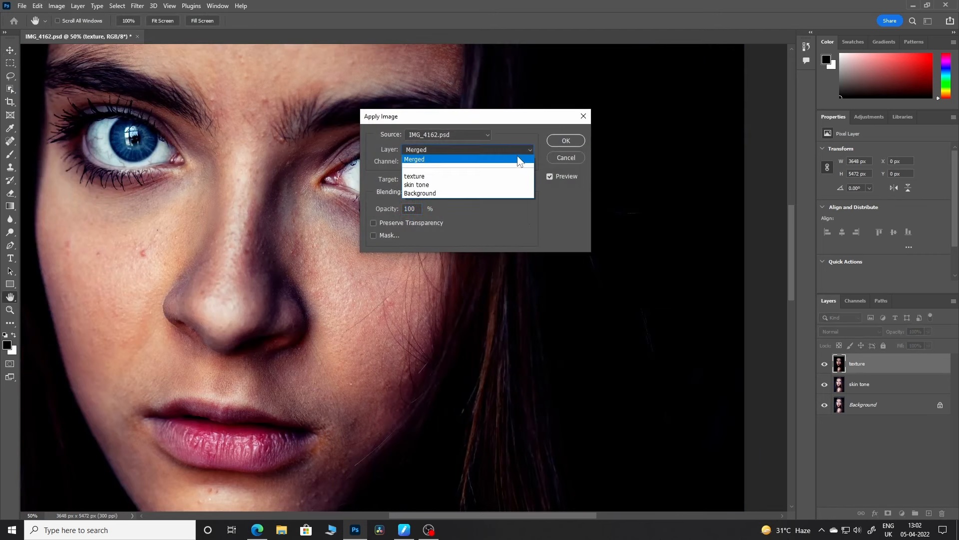
left_click(490, 185)
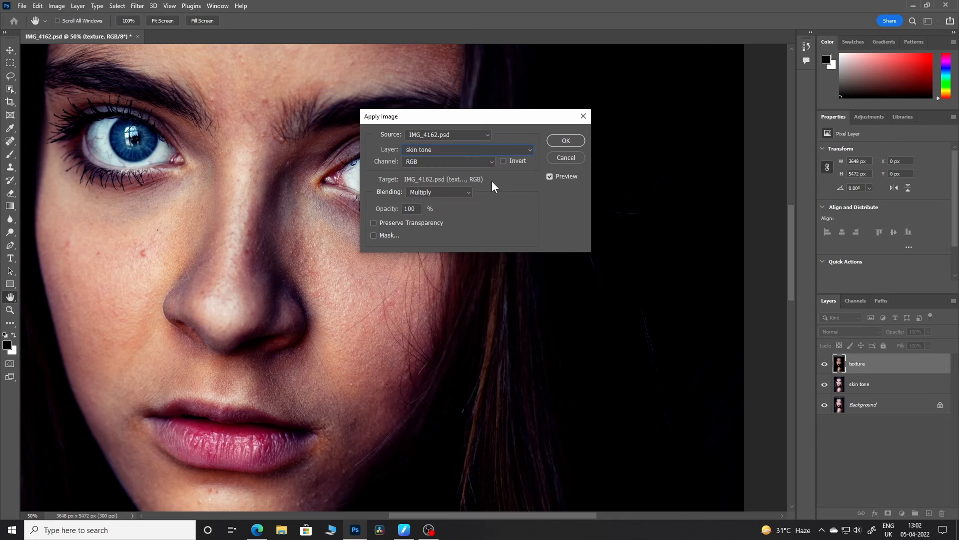
Apply the image to the texture layer with Subtract blending, scale 2 and a raised offset.
left_click(461, 191)
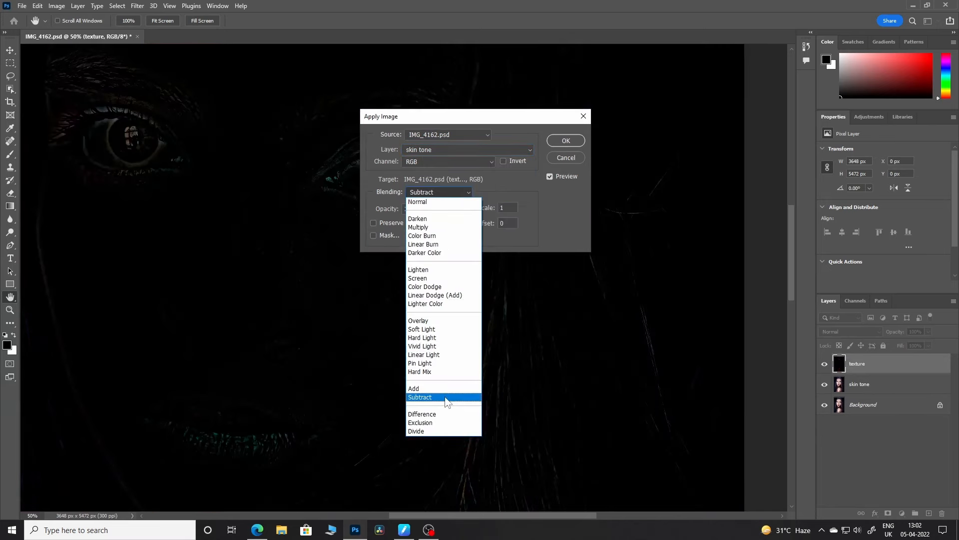
left_click(446, 397)
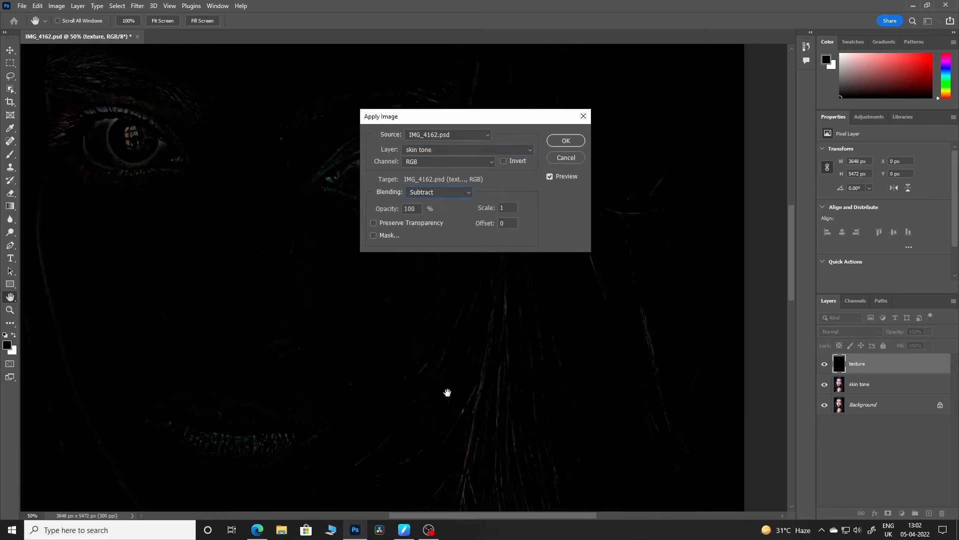
double_click(506, 210)
double_click(506, 224)
type("12")
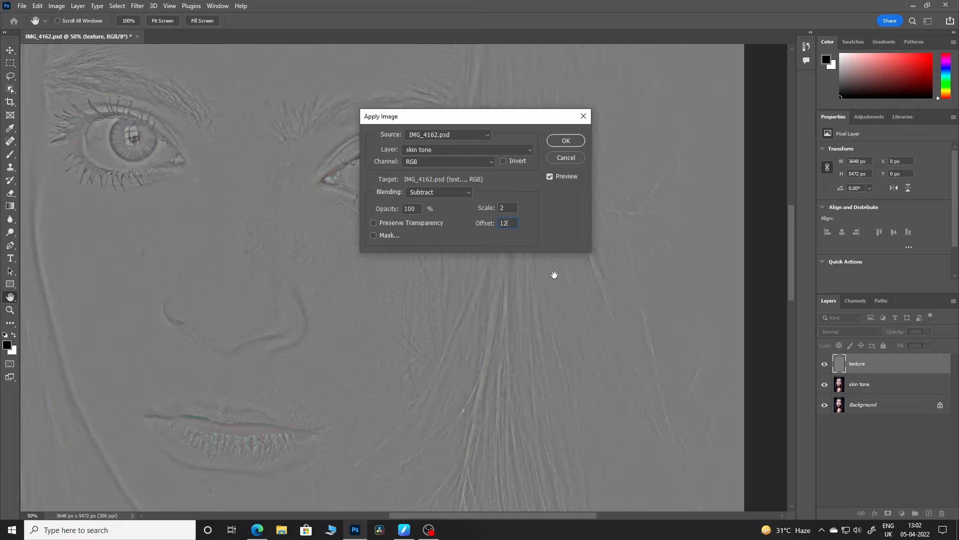
type("38")
left_click(570, 140)
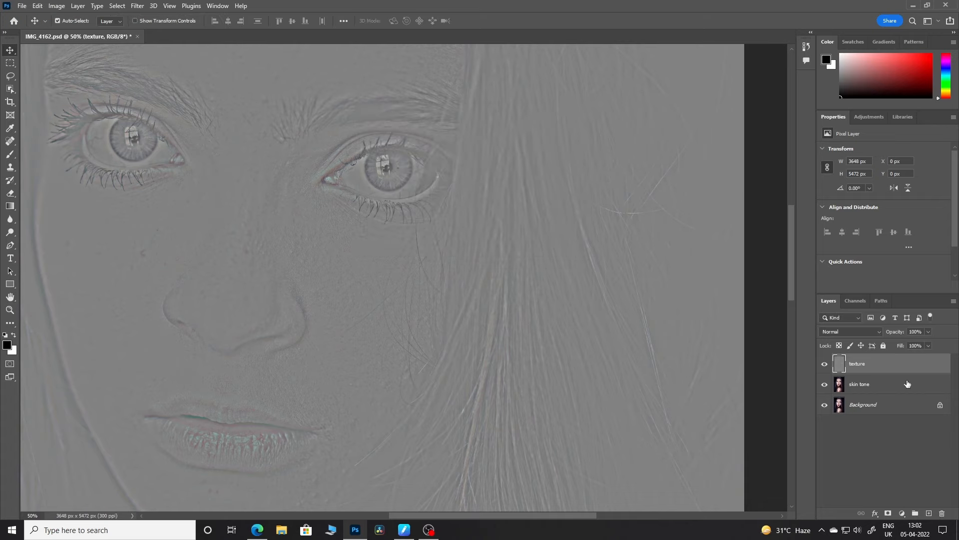
Set the texture layer's blend mode to Linear Light and keep that layer selected.
left_click(867, 328)
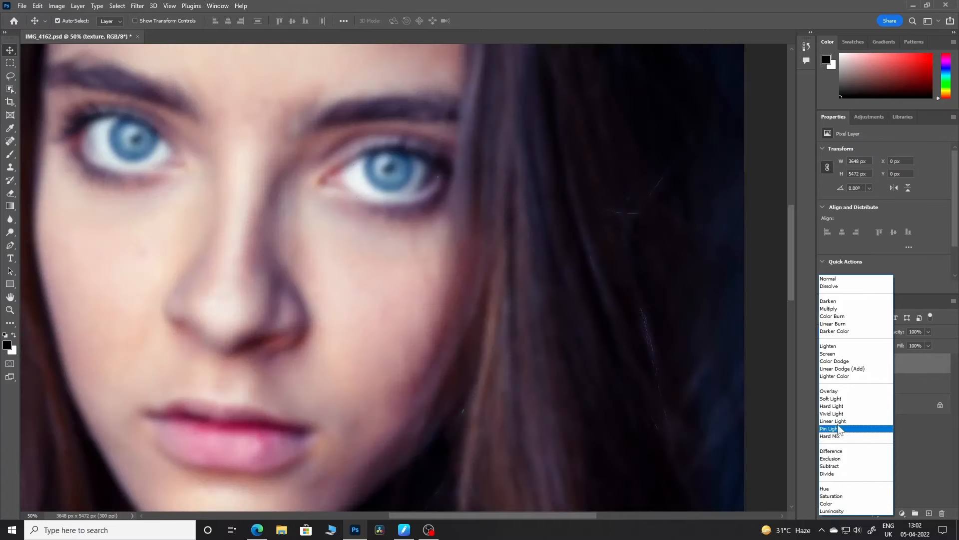
left_click(841, 420)
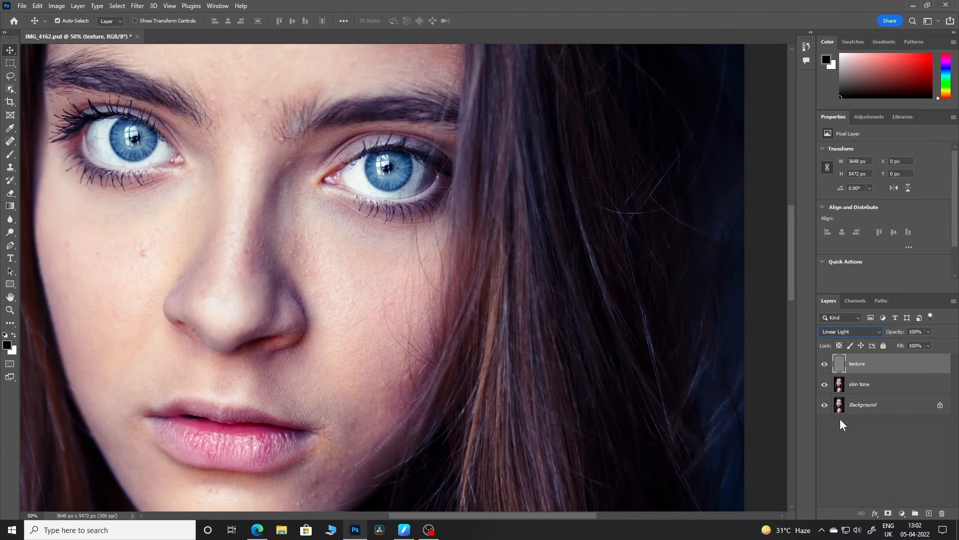
left_click(885, 461)
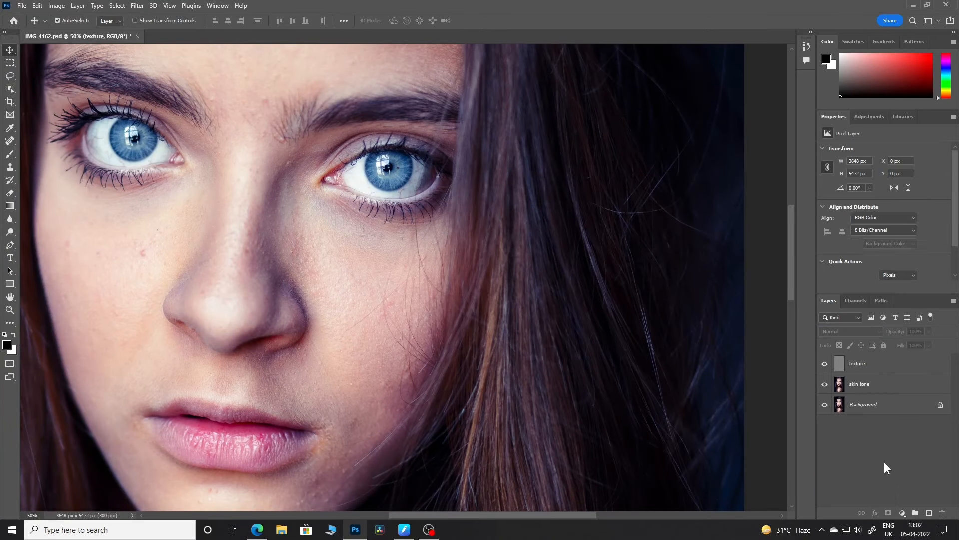
left_click(876, 361)
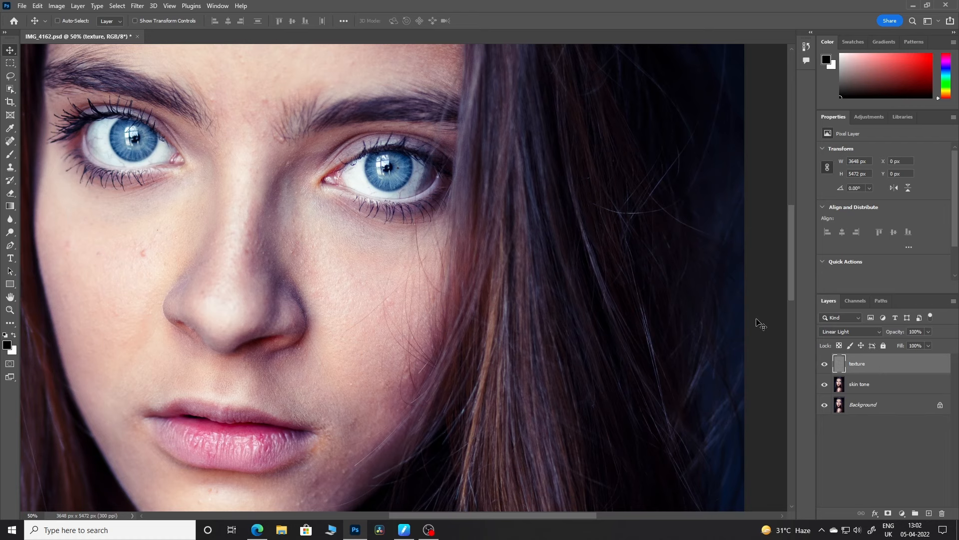
Hide the Background layer and toggle the skin tone and texture layers to examine each one alone and both combined.
key("ctrl+0")
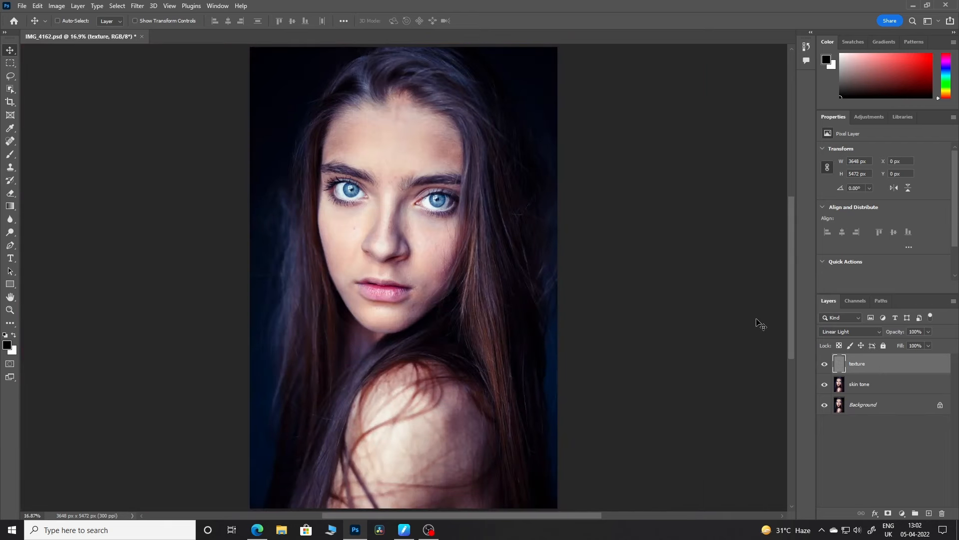
left_click(825, 385)
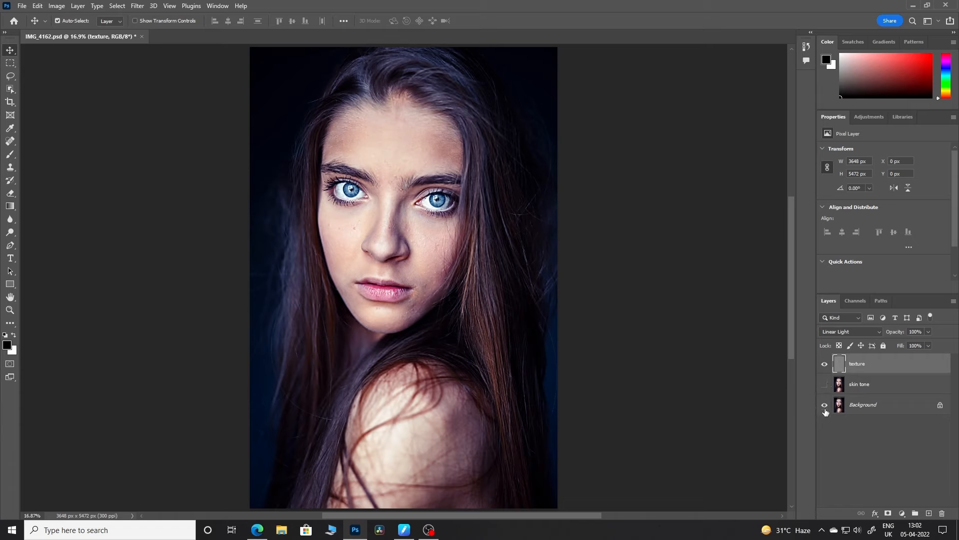
left_click(825, 405)
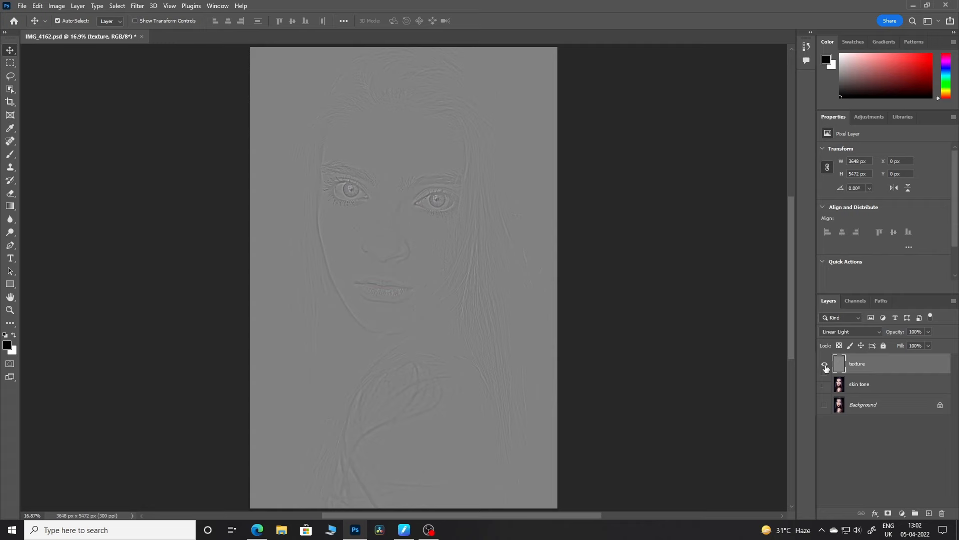
left_click(824, 384)
left_click(825, 364)
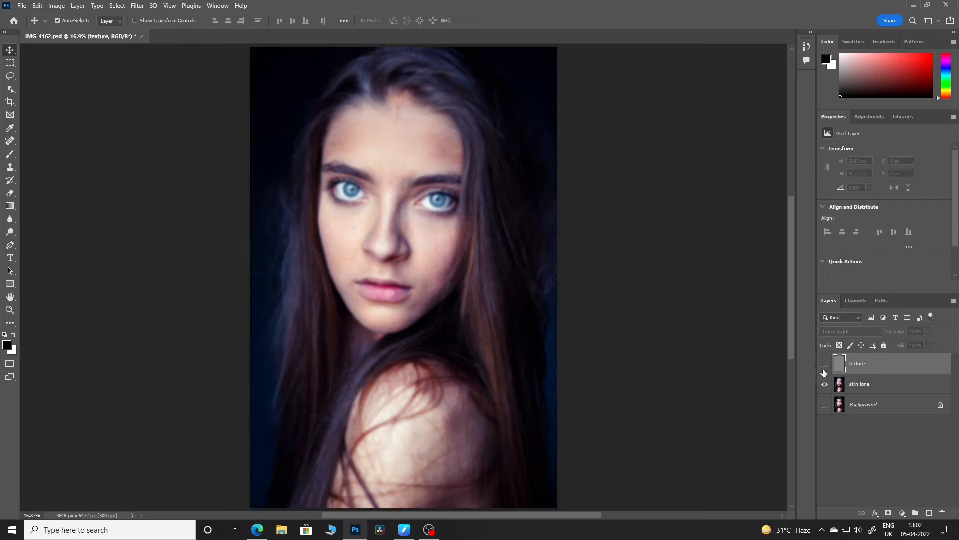
left_click(824, 365)
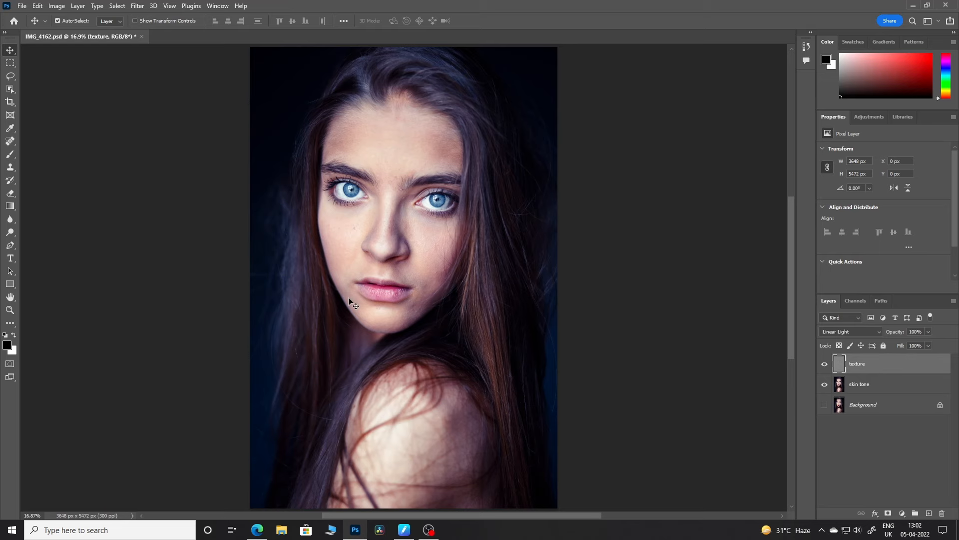
Choose the Clone Stamp tool for the texture layer with sampling limited to Current Layer.
scroll(349, 300, "up", 3)
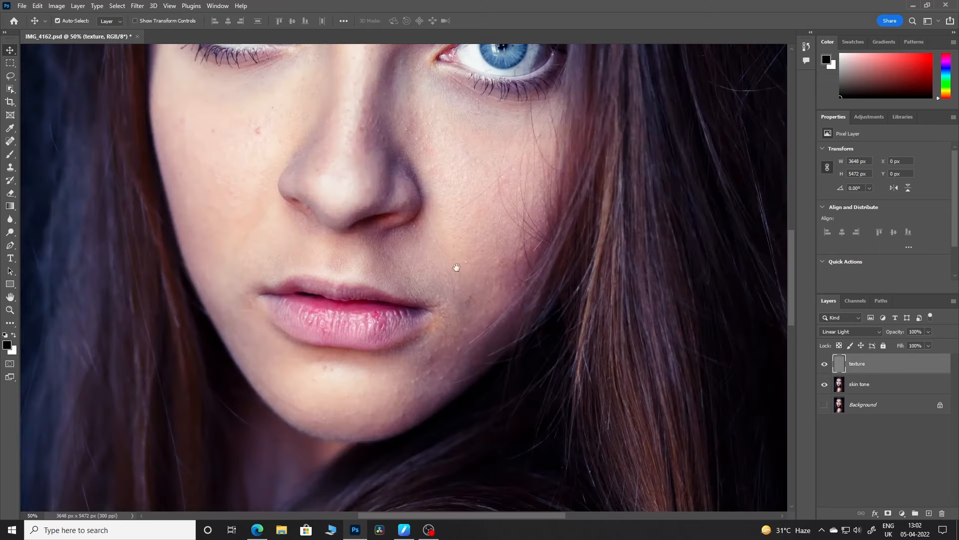
left_click_drag(456, 267, 460, 333)
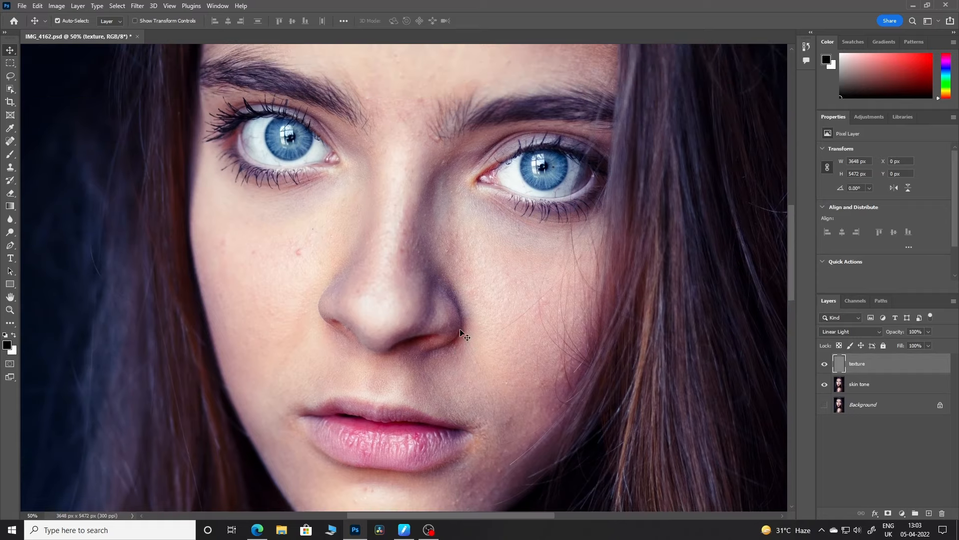
scroll(460, 334, "up", 1)
left_click_drag(274, 276, 338, 315)
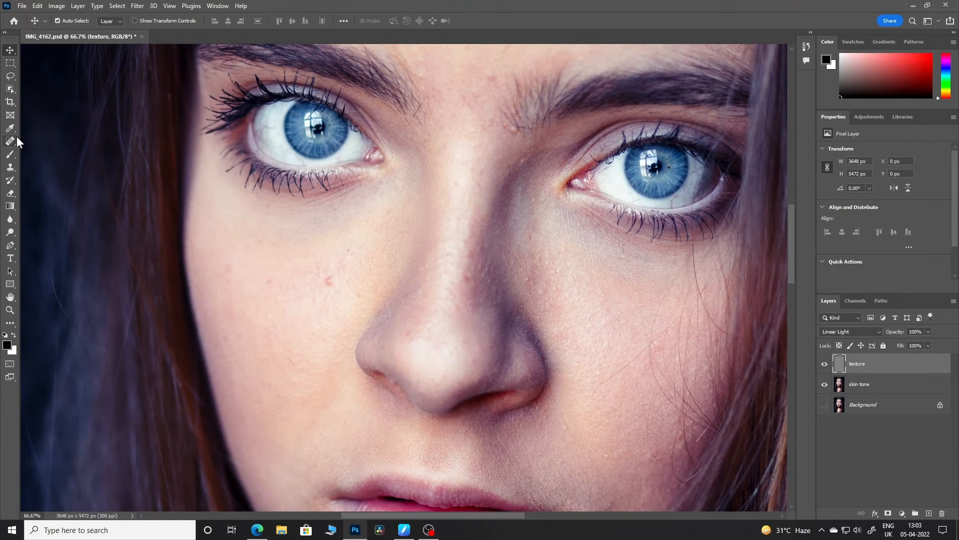
left_click(11, 167)
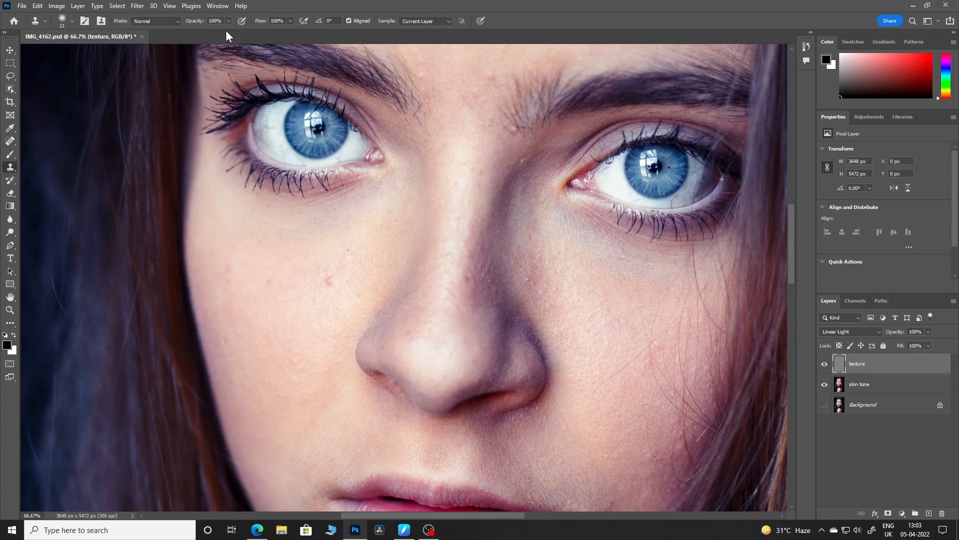
left_click(448, 23)
left_click(442, 26)
Enlarge the soft clone brush to about 91 px at 0% hardness.
right_click(345, 280)
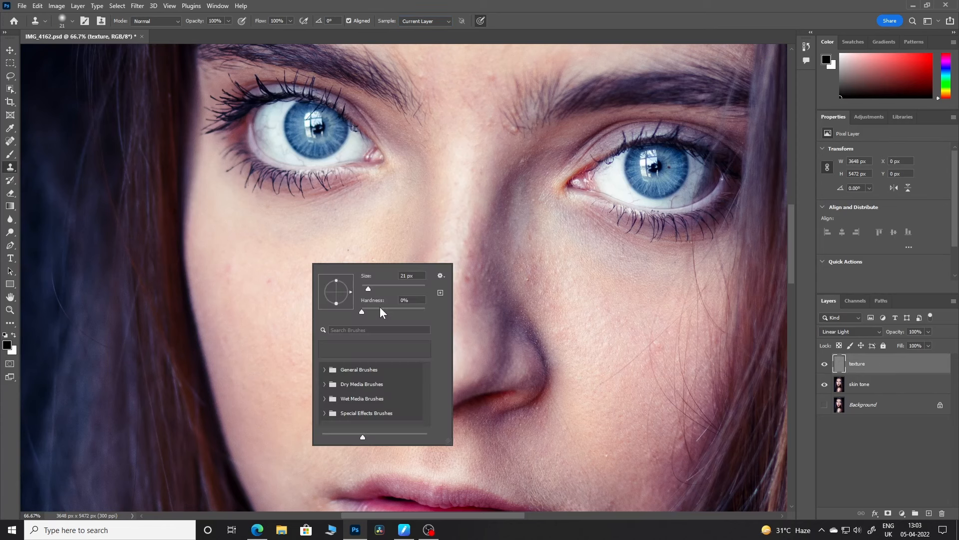
left_click_drag(379, 288, 391, 288)
key("Return")
key("Return")
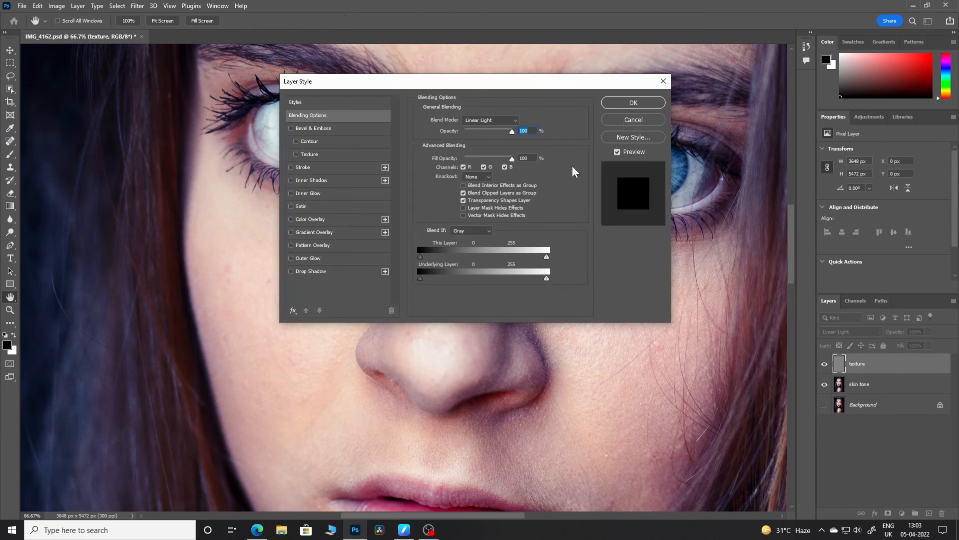
left_click(634, 120)
Clone clean skin texture over the red spot and small blemishes on the image-left cheek.
left_click(326, 292, "alt")
left_click_drag(331, 282, 328, 287)
left_click(268, 300, "alt")
left_click(268, 284)
left_click(248, 283, "alt")
left_click(229, 266)
Clone clean texture over the spots along the bridge of the nose.
left_click(474, 313, "alt")
left_click(467, 280)
left_click(472, 233, "alt")
left_click(467, 254)
Clone clean forehead texture over the blemishes between and just above the eyebrows.
left_click_drag(489, 200, 389, 416)
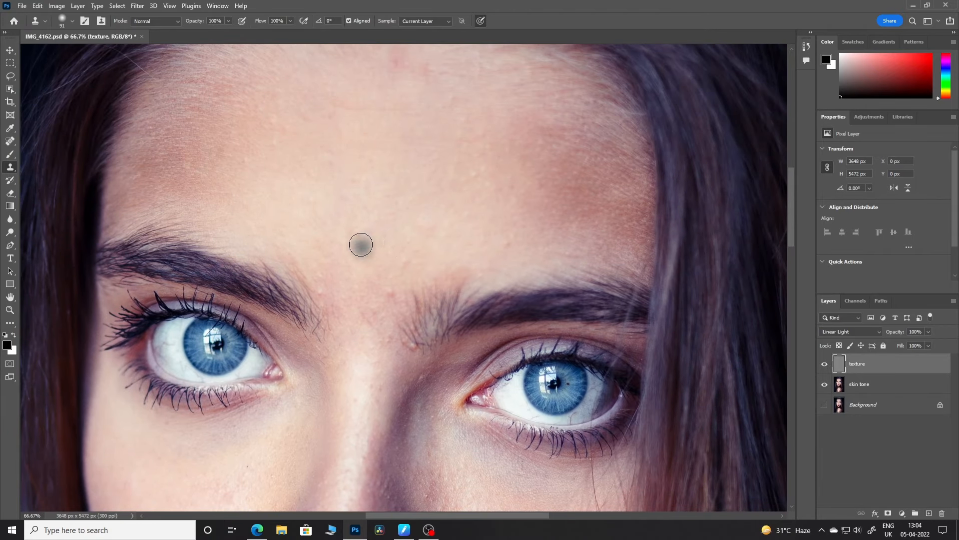
left_click(385, 264, "alt")
left_click_drag(387, 295, 392, 286)
left_click(378, 258, "alt")
left_click(403, 264)
left_click(461, 238, "alt")
left_click(508, 244)
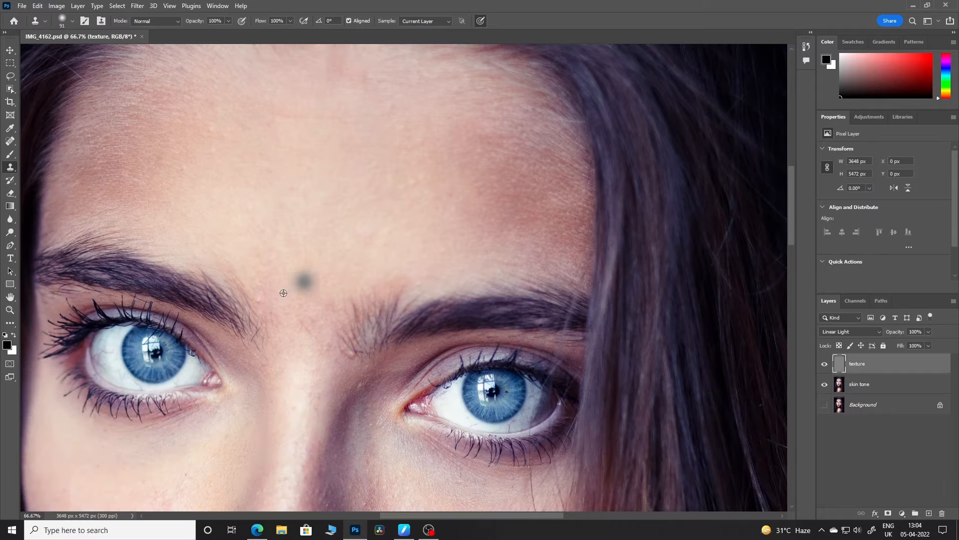
left_click(271, 297)
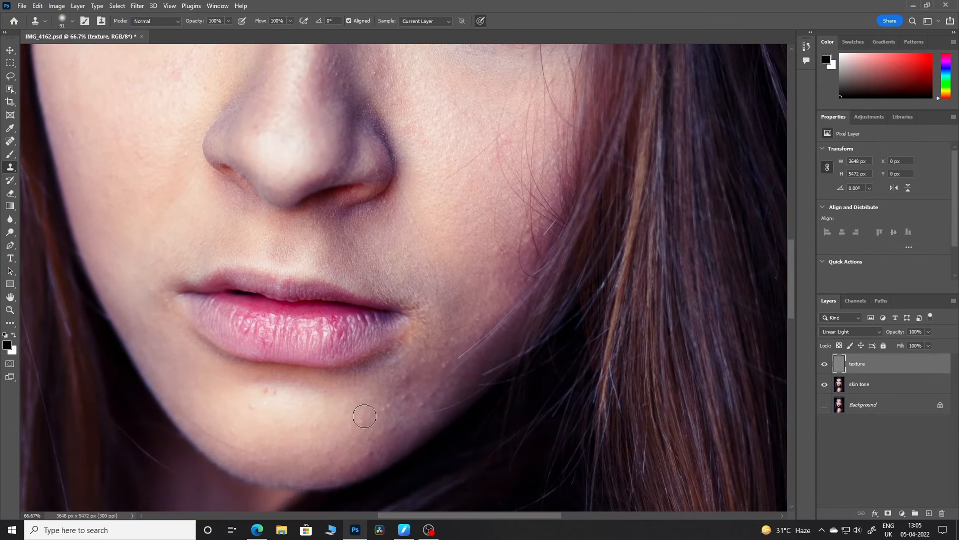
Clone clean skin texture over the blemishes on the chin and below the lower lip.
left_click(371, 404, "alt")
left_click(387, 406)
left_click(407, 390, "alt")
left_click(424, 403)
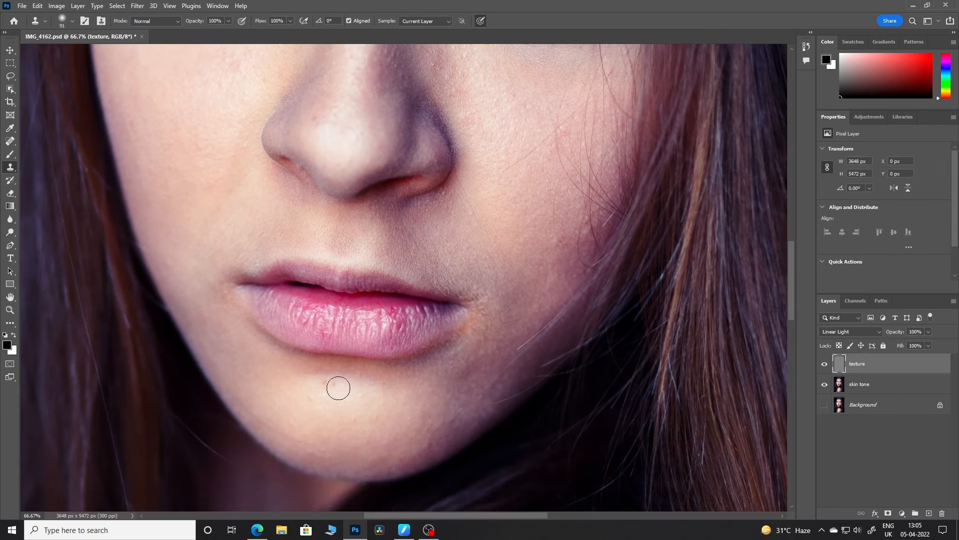
left_click(327, 386)
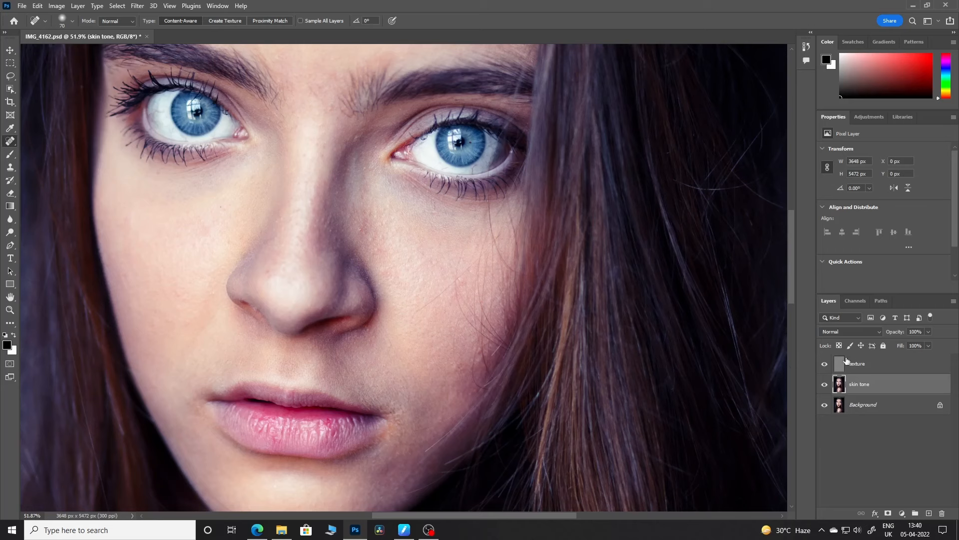
With the Spot Healing Brush on the texture layer, heal blemishes on the image-right cheek, near the mouth corner and beside the nose.
left_click(860, 364)
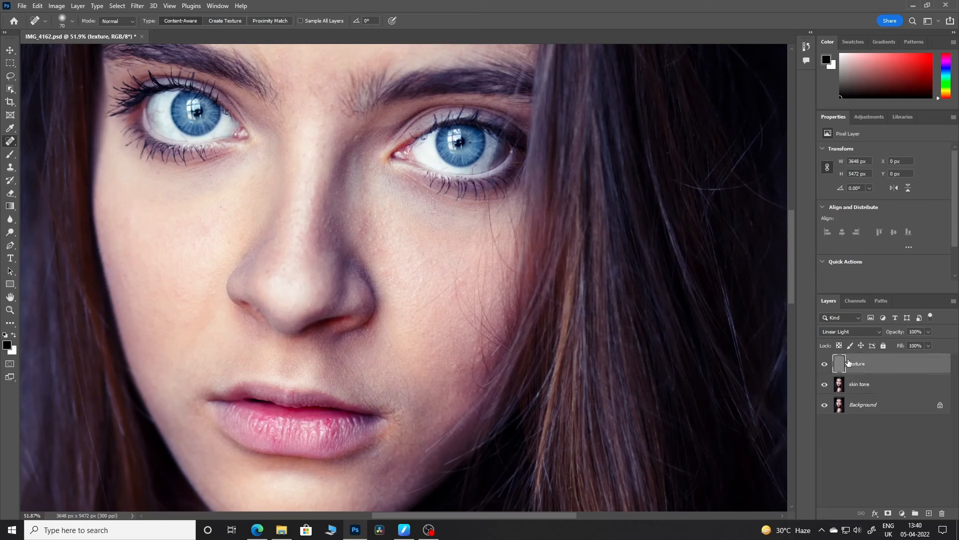
right_click(10, 143)
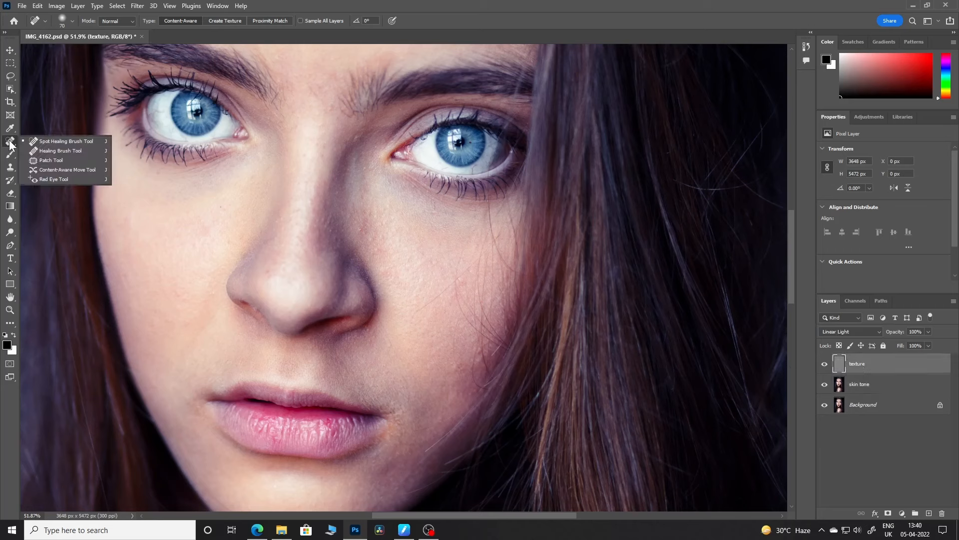
left_click(58, 141)
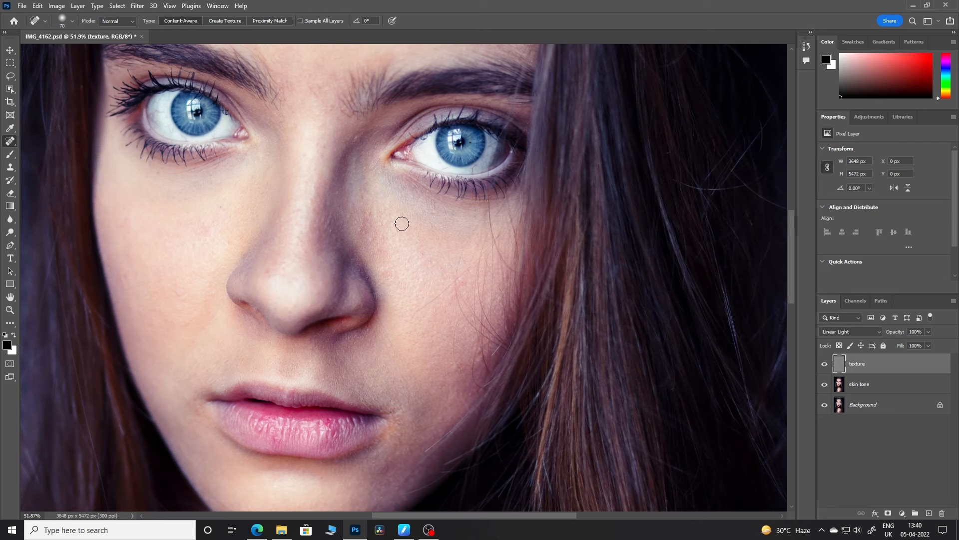
mouse_move(411, 287)
left_mouse_down()
mouse_move(391, 276)
mouse_move(383, 307)
left_mouse_up()
left_click_drag(405, 352, 396, 387)
left_click_drag(314, 229, 336, 249)
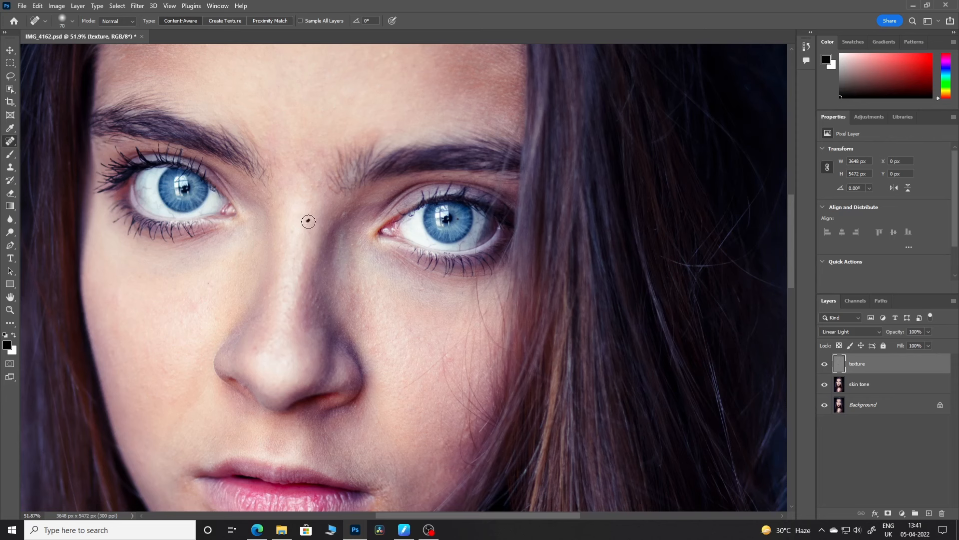
Spot-heal the fine blemishes under the image-right eye, down the cheek and beside the mouth corner.
key("ctrl+1")
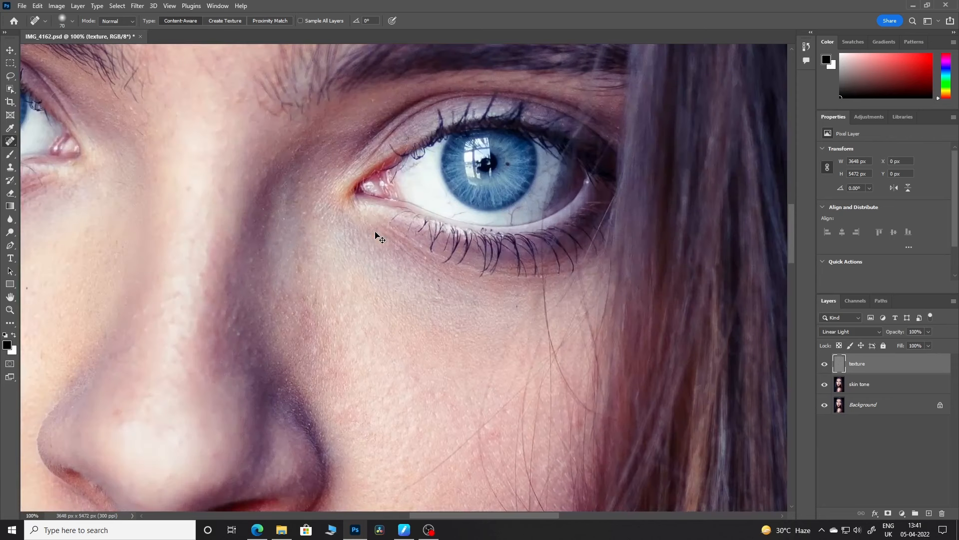
left_click(463, 292)
mouse_move(461, 393)
left_mouse_down()
mouse_move(370, 368)
mouse_move(373, 85)
left_mouse_up()
left_click(387, 265)
left_click_drag(398, 314, 411, 309)
left_click_drag(322, 418, 353, 329)
left_click_drag(285, 160, 286, 161)
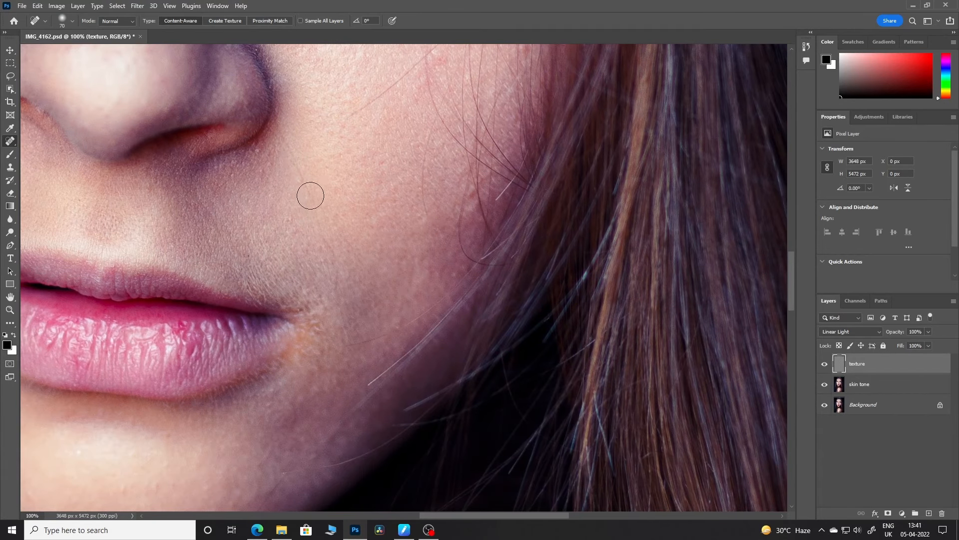
left_click_drag(324, 298, 317, 302)
Spot-heal the remaining bumps and marks along the bridge of the nose.
left_click_drag(211, 388, 360, 295)
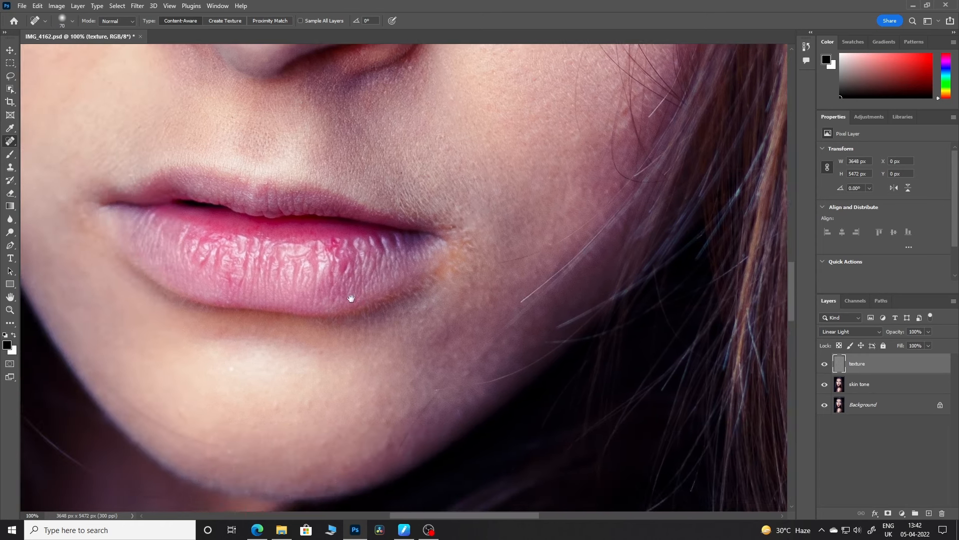
left_click_drag(255, 157, 336, 349)
left_click_drag(356, 212, 269, 414)
left_click_drag(301, 147, 300, 149)
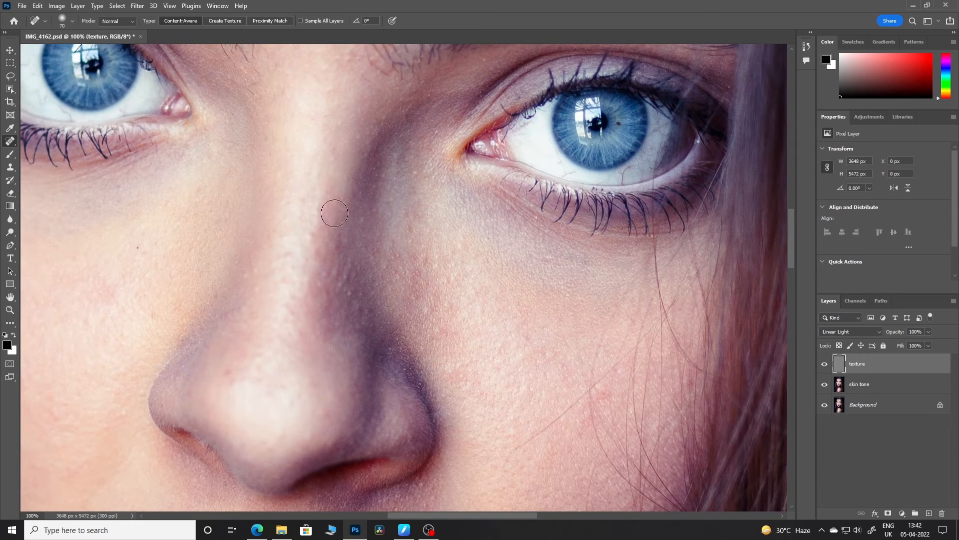
left_click(285, 306)
left_click(280, 278)
left_click_drag(289, 251, 276, 263)
Enlarge the healing brush to 150 px and heal the uneven skin texture beside the image-right mouth corner.
scroll(359, 244, "down", 8)
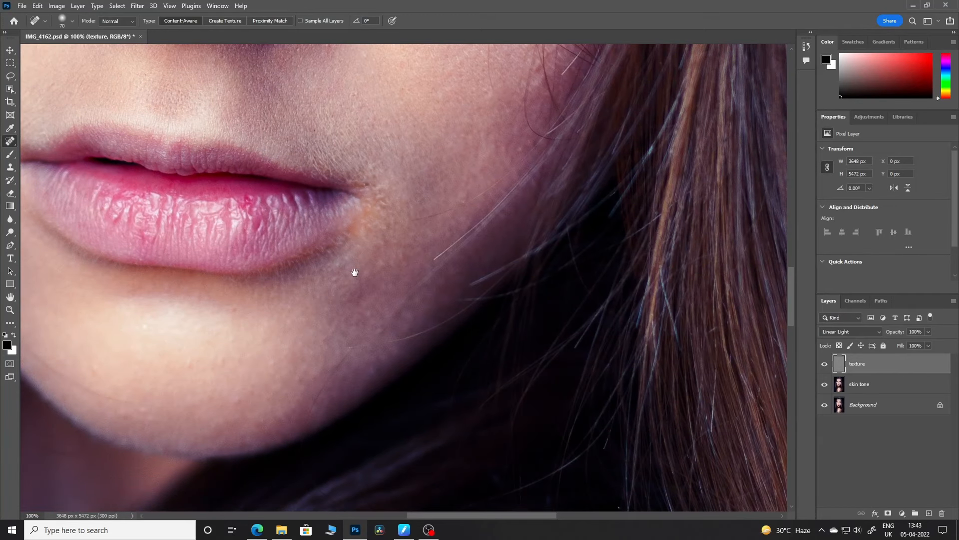
left_click_drag(354, 272, 325, 302)
key("]")
key("]")
key("]")
key("]")
key("]")
left_click_drag(351, 226, 350, 241)
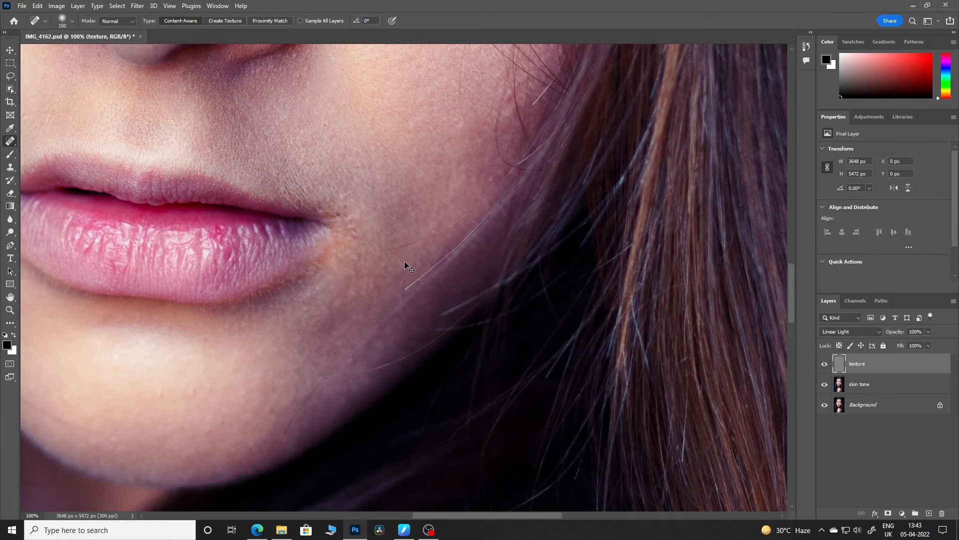
scroll(406, 265, "up", 15)
key("ctrl+0")
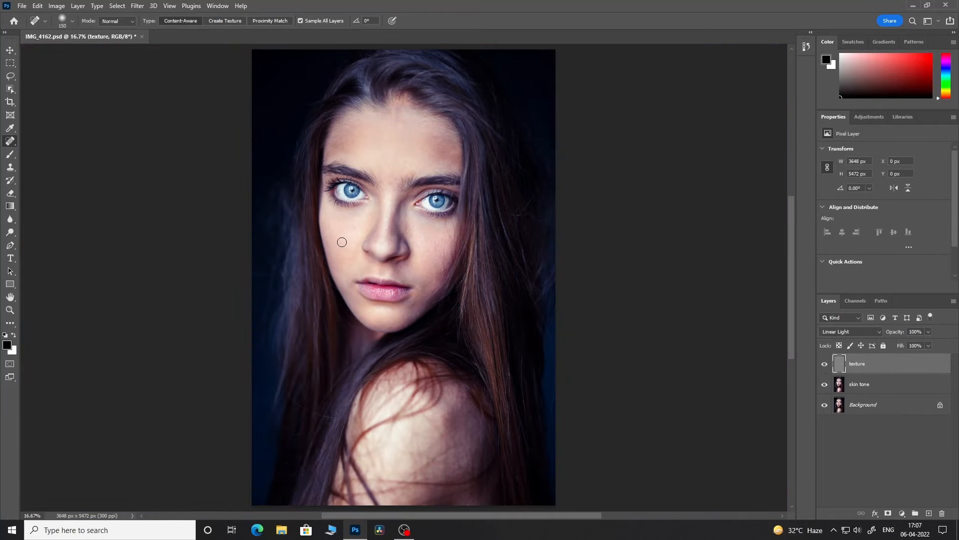
On the skin tone layer, start a Pen path from beside the image-left eye down the cheek's outer edge.
left_click(887, 389)
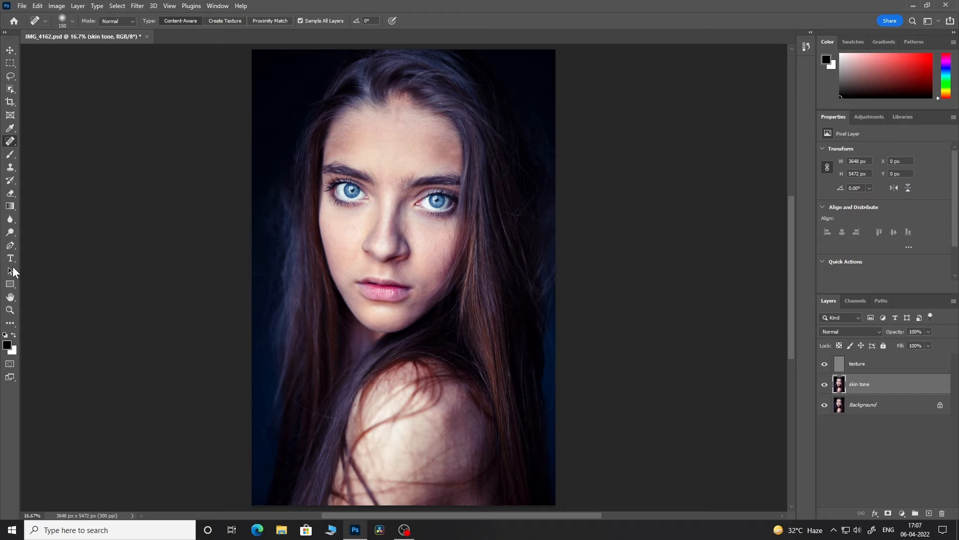
left_click(11, 246)
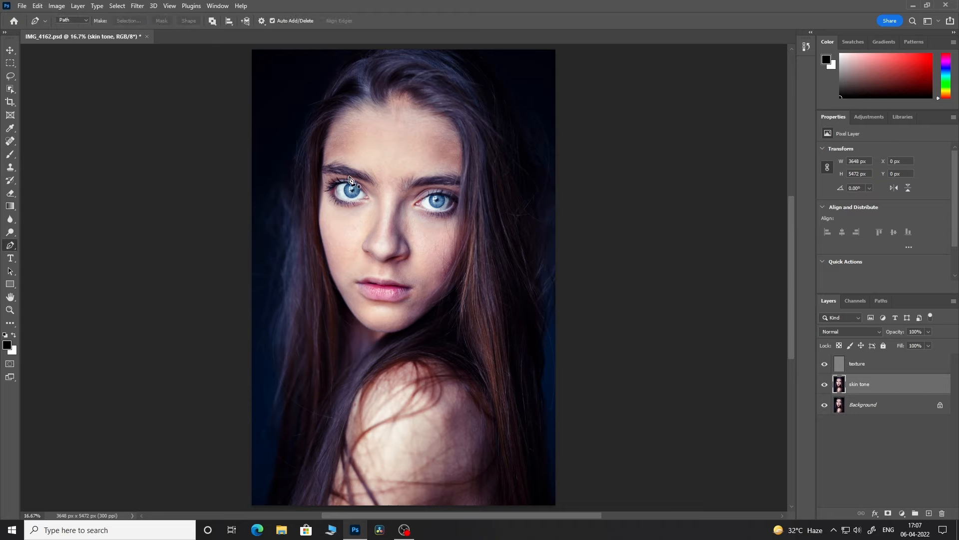
scroll(368, 243, "up", 9)
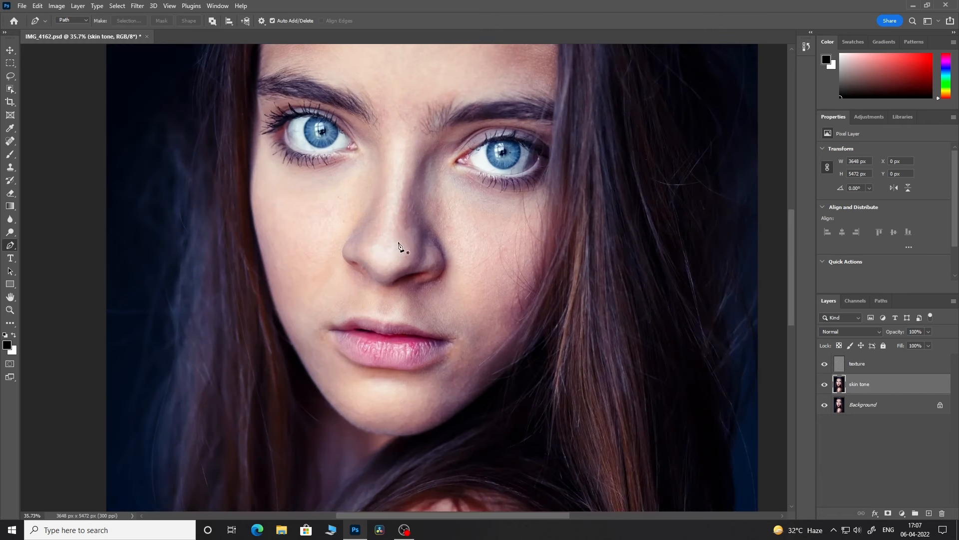
left_click_drag(477, 255, 461, 292)
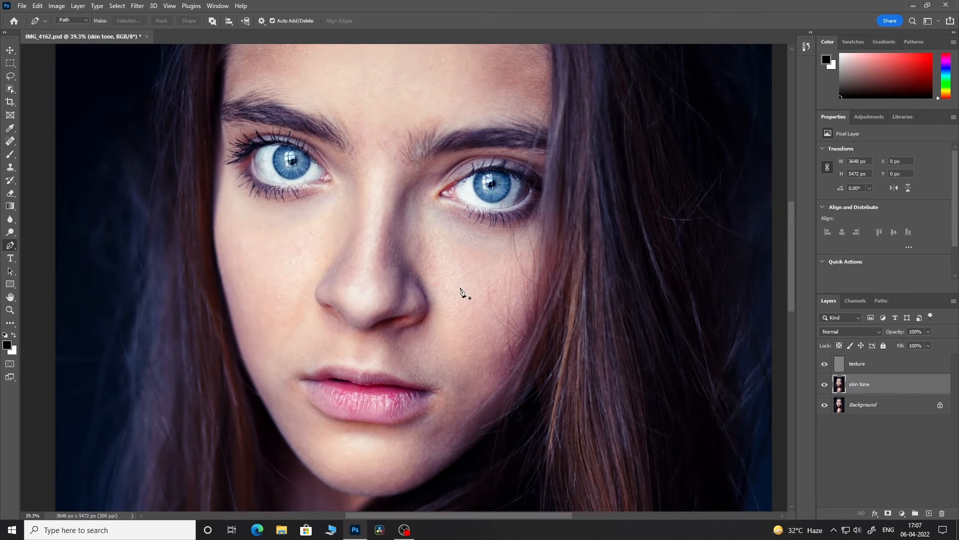
left_click(214, 197)
left_click_drag(238, 342, 265, 413)
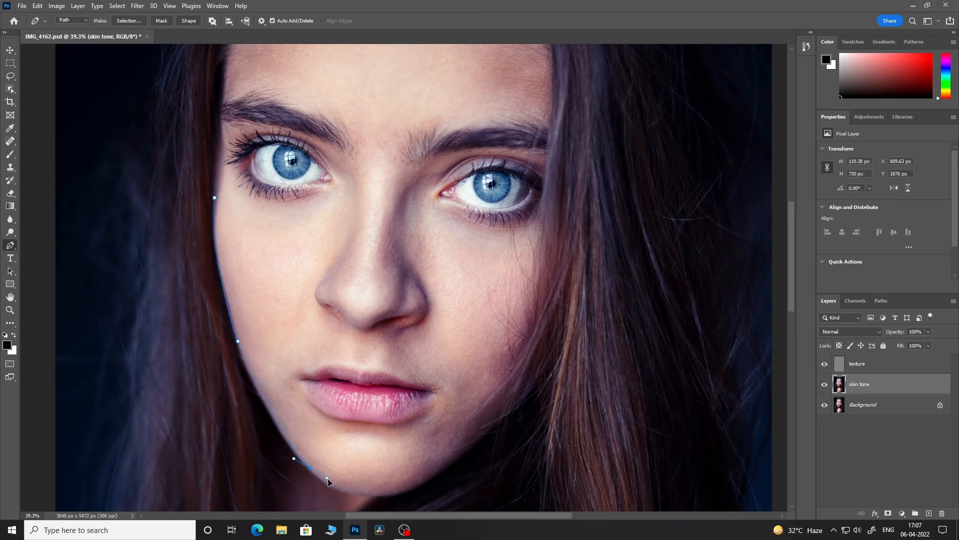
Continue the path around the chin, up the image-right cheek and beneath that eye to its inner corner.
left_click_drag(406, 491, 463, 467)
left_click(406, 491, "alt")
left_click_drag(497, 423, 539, 380)
left_click(497, 423, "alt")
left_click_drag(539, 252, 540, 226)
left_click_drag(435, 209, 385, 180)
left_click(435, 209, "alt")
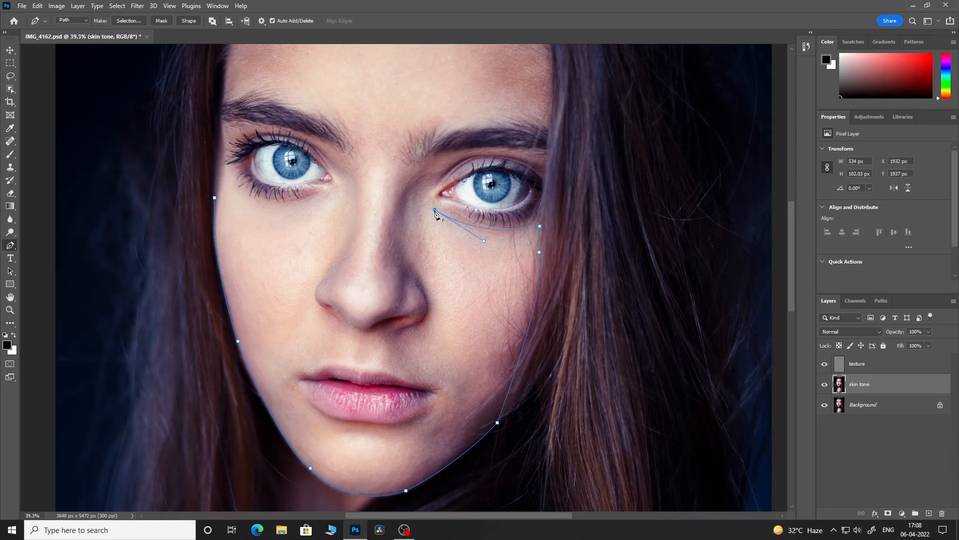
Run the path down the nose's side, around the nostrils and back up towards the image-left eye.
left_click(415, 190, "alt")
left_click(399, 254, "alt")
left_click_drag(323, 278, 338, 263)
left_click_drag(357, 212, 352, 197)
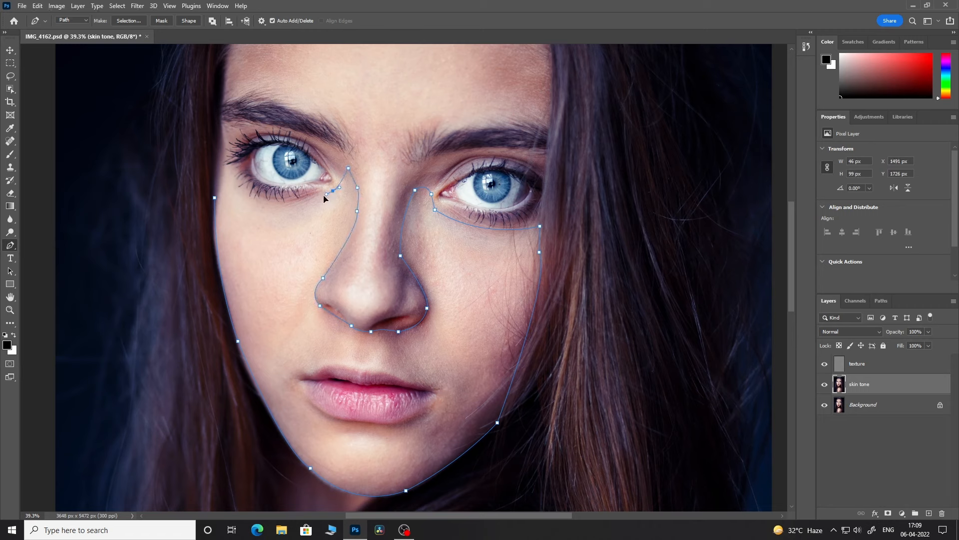
Close the path beneath the image-left eye and convert it into a new feathered, anti-aliased selection.
left_click_drag(215, 198, 146, 182)
left_click(128, 22)
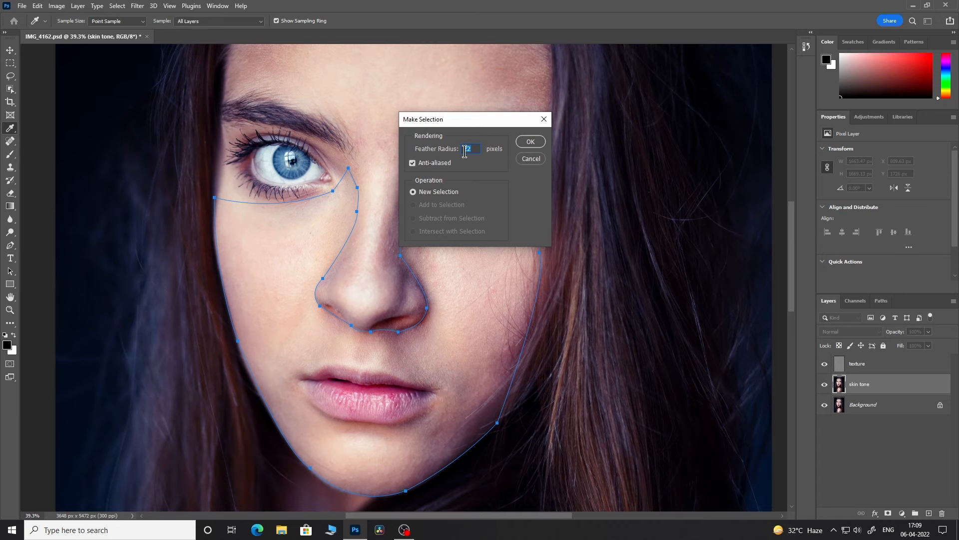
left_click(531, 144)
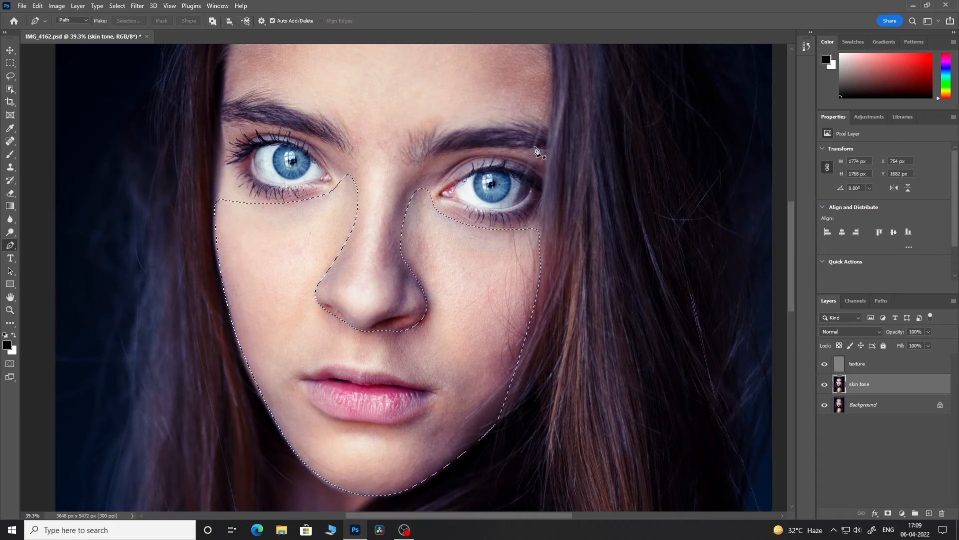
Apply an 11.1 px Gaussian Blur to the selected cheek and chin area of the skin tone layer and deselect it.
scroll(543, 265, "down", 1)
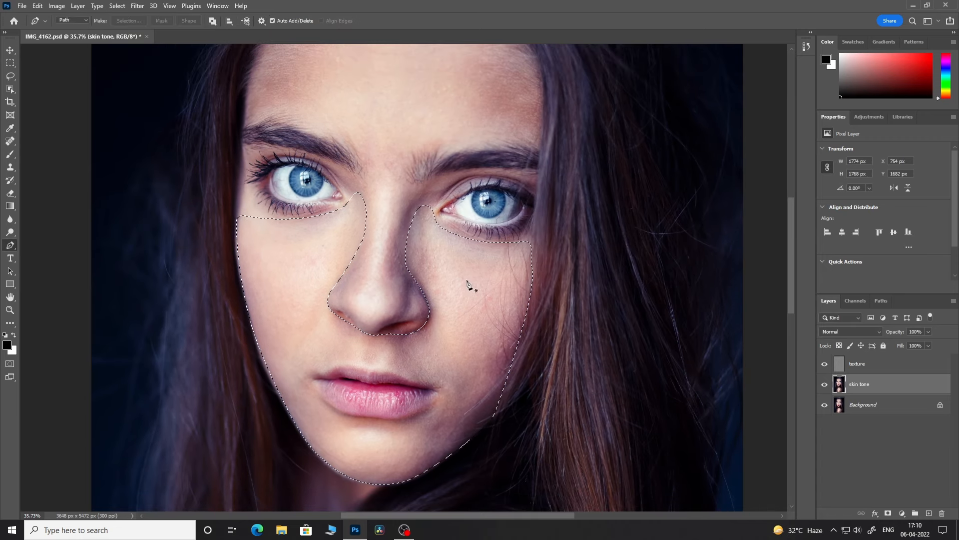
left_click(136, 6)
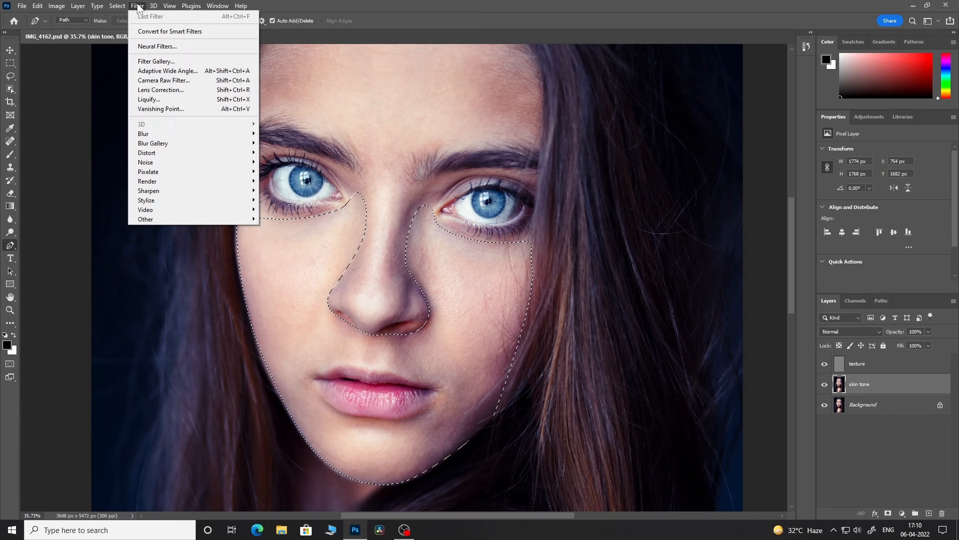
mouse_move(254, 134)
left_click(283, 171)
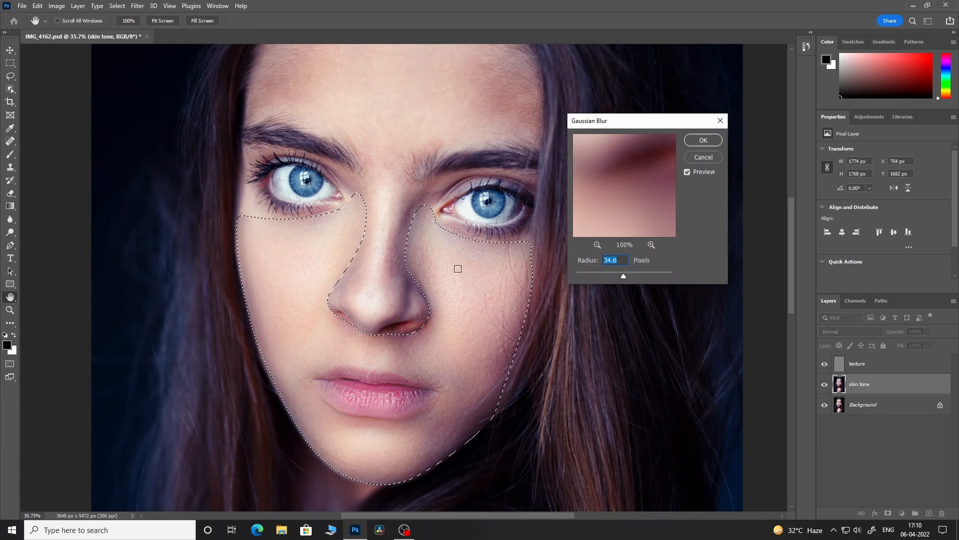
left_click(623, 277)
left_click_drag(611, 279, 612, 280)
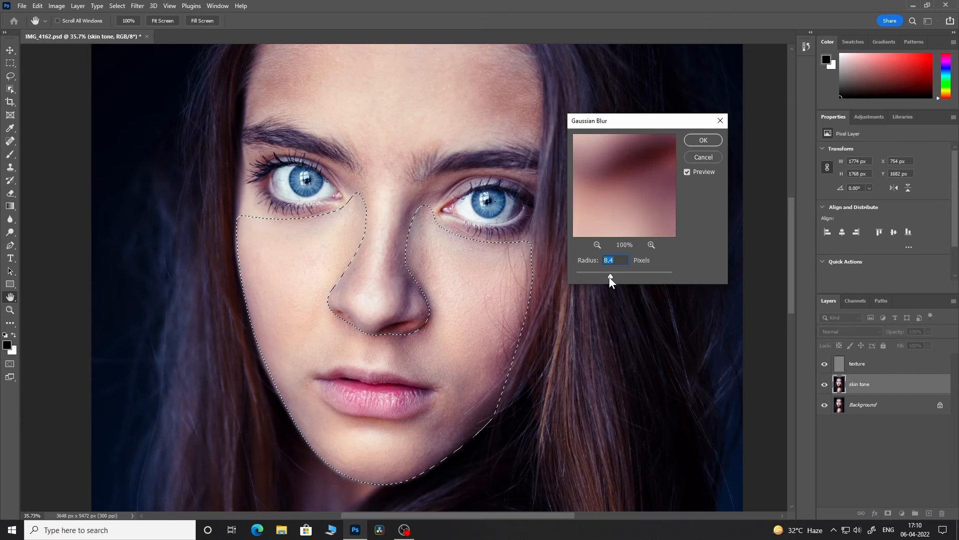
left_click_drag(613, 275, 614, 276)
key("Return")
key("p")
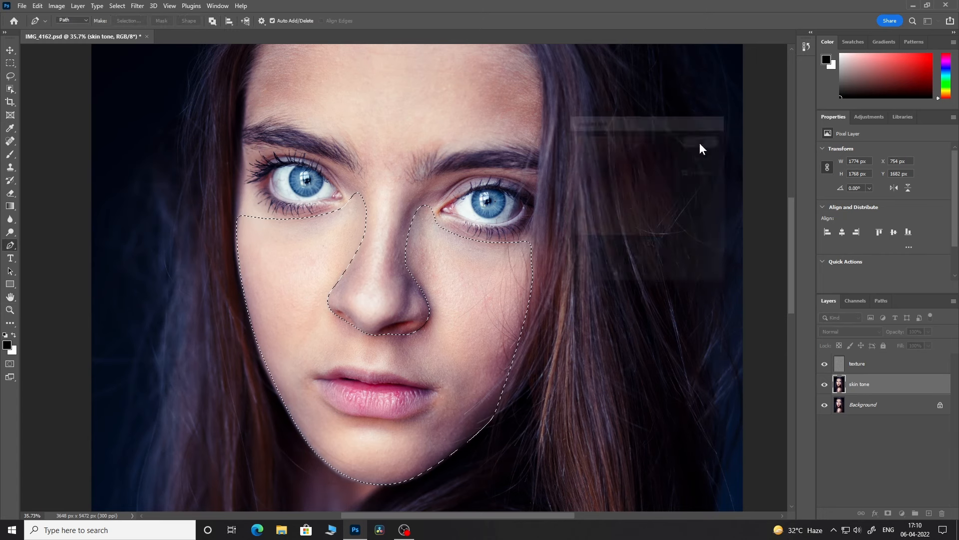
key("ctrl+d")
Start a Pen path at the image-left eye's inner corner, down the nose, around the nostrils and up its other side.
left_click(360, 184)
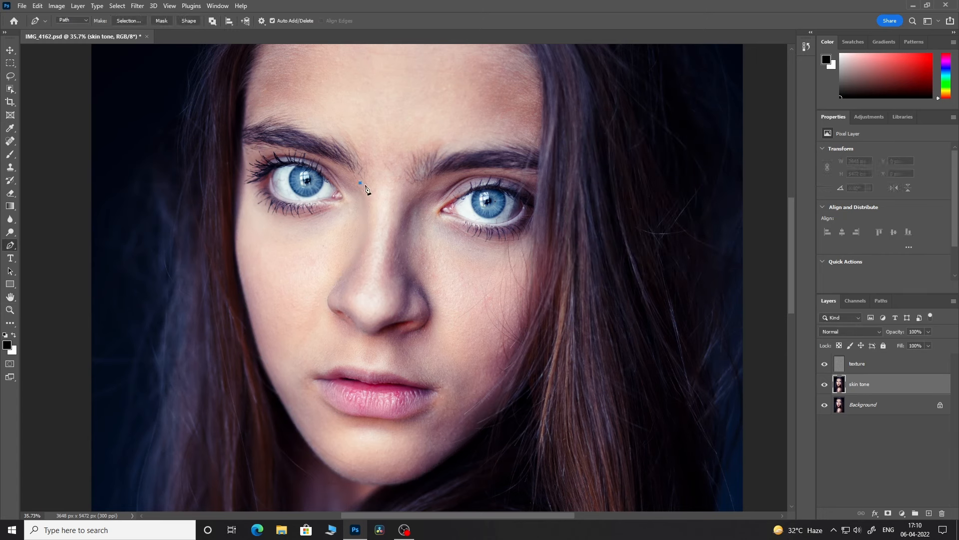
left_click_drag(332, 289, 283, 326)
left_click(332, 289, "alt")
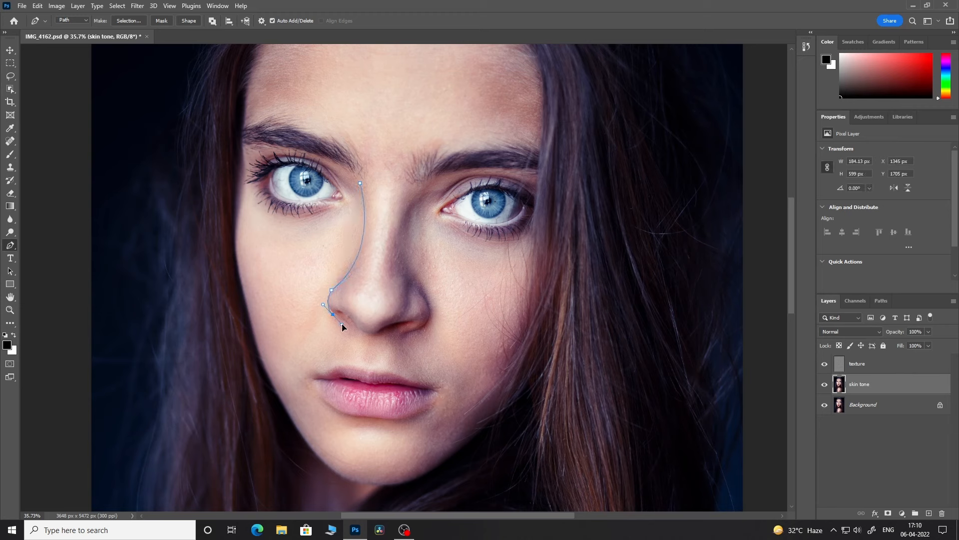
left_click_drag(355, 327, 360, 333)
left_click(421, 290, "alt")
left_click(424, 188)
Continue the path above the image-right eyebrow, up the temple and across the forehead along the hairline.
left_click_drag(543, 147, 520, 242)
left_click(534, 147, "alt")
left_click(540, 146)
left_click_drag(511, 155, 487, 133)
left_click_drag(401, 100, 250, 117)
left_click(293, 103, "alt")
left_click_drag(225, 221, 233, 315)
left_click(235, 314)
key("ctrl+z")
left_click(225, 223)
key("ctrl+z")
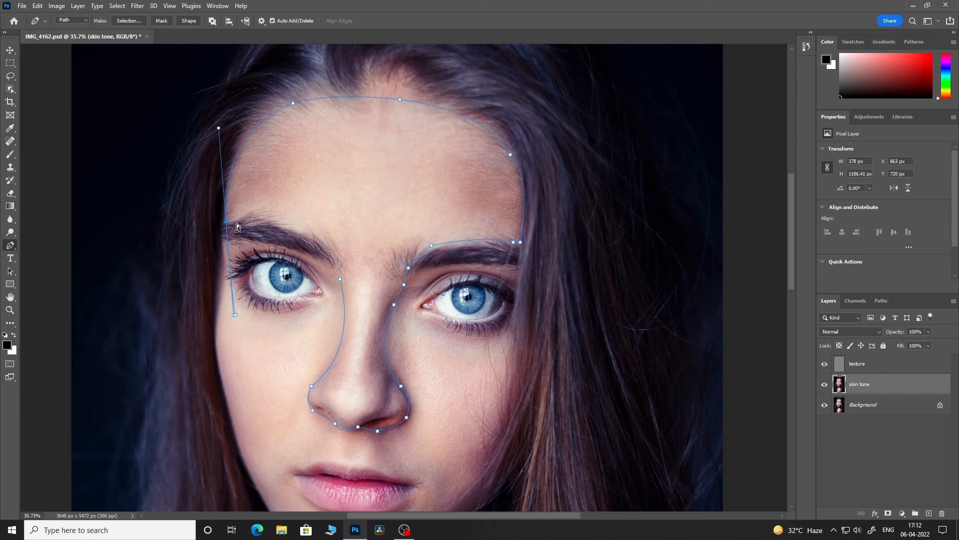
left_click(224, 223)
key("ctrl+z")
key("ctrl+z")
Close the path over the image-left eyebrow and convert it into a new anti-aliased selection with a 22 px feather.
left_click_drag(226, 215, 241, 283)
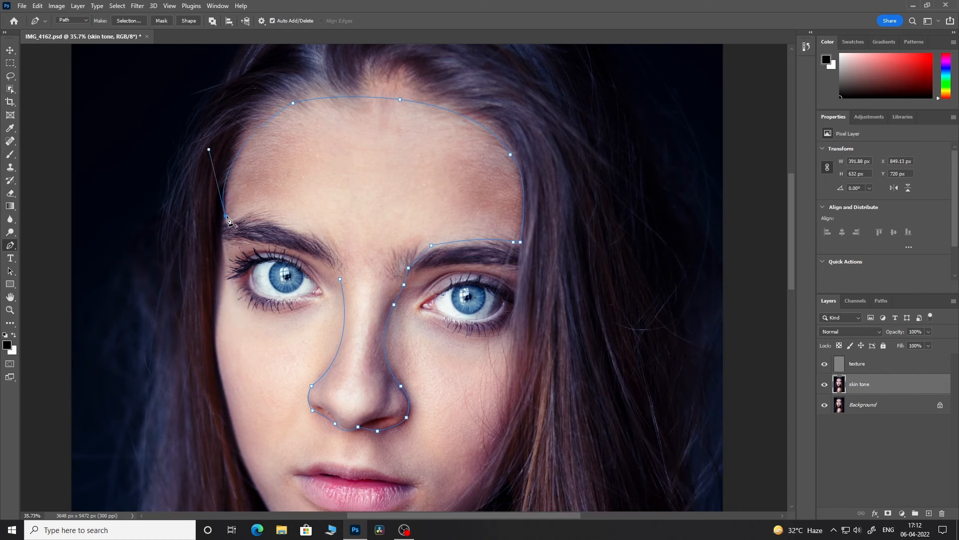
left_click_drag(340, 279, 342, 367)
left_click(129, 20)
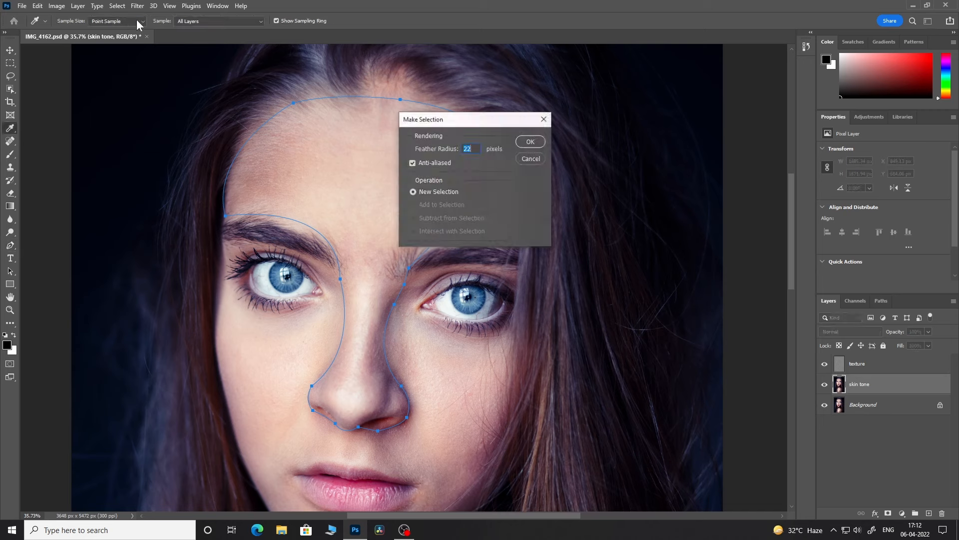
left_click(530, 141)
Apply an 11.1 px Gaussian Blur to the selected forehead and nose and deselect the area.
left_click(138, 6)
mouse_move(172, 131)
left_click(279, 163)
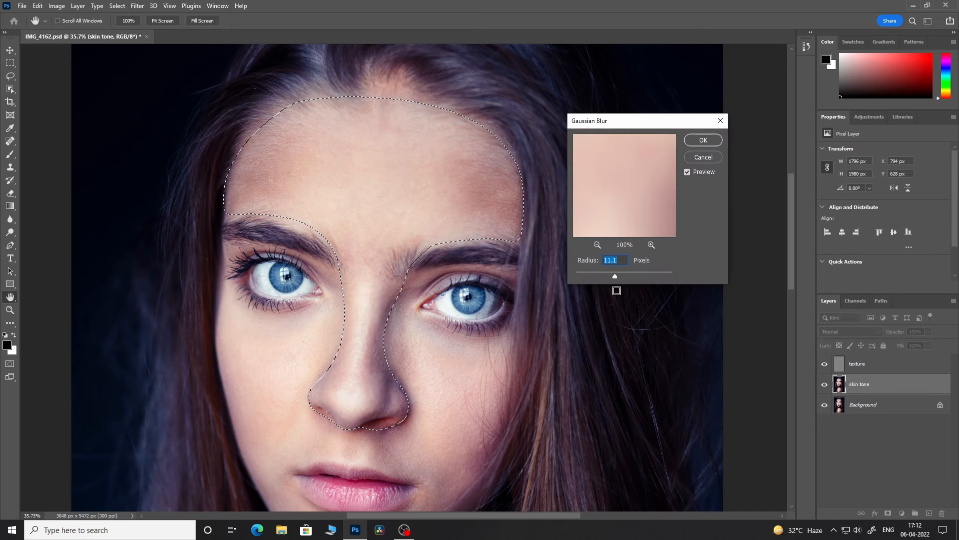
left_click(703, 140)
key("ctrl+d")
left_click_drag(439, 396, 446, 260)
key("ctrl+0")
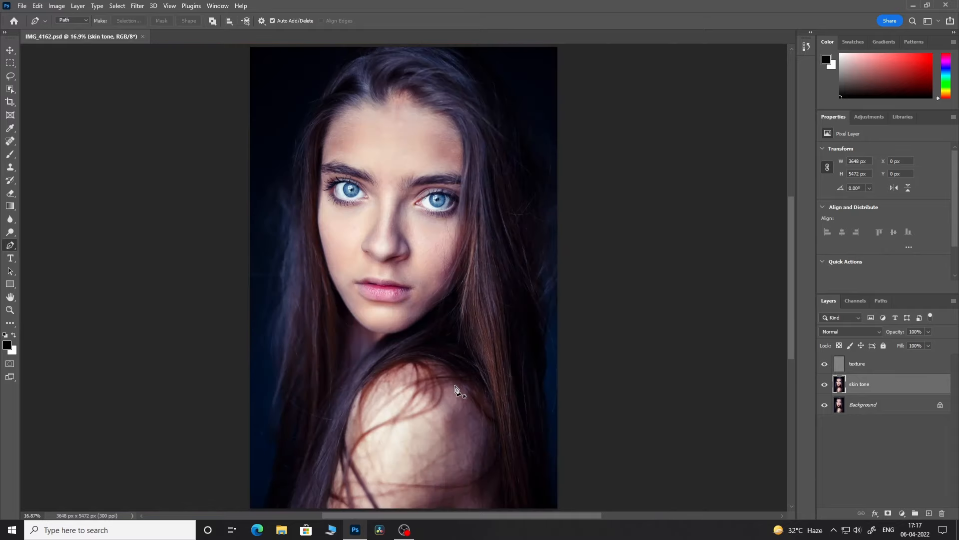
Group the texture and skin tone layers and compare the portrait with the group hidden and shown.
left_click(879, 364, "shift")
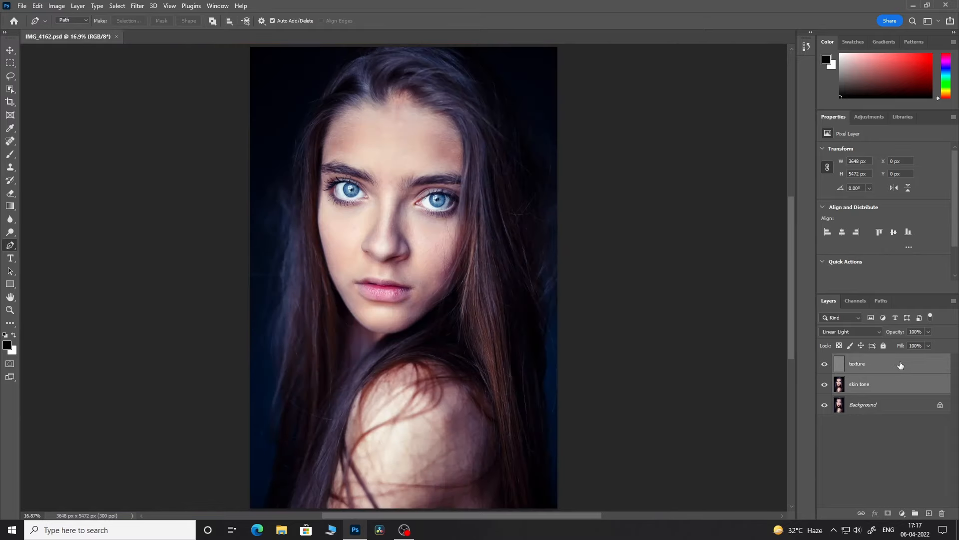
key("ctrl+g")
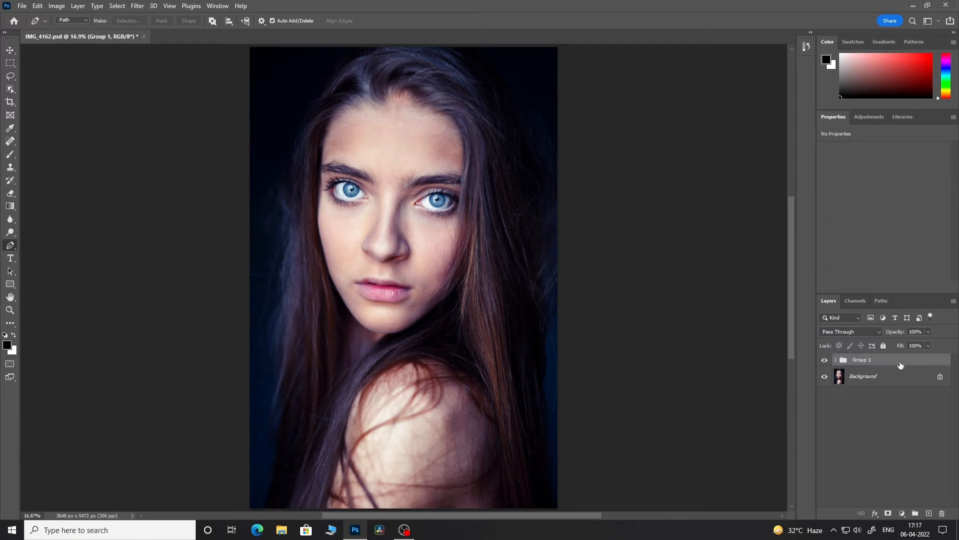
left_click(824, 360)
left_click(825, 360)
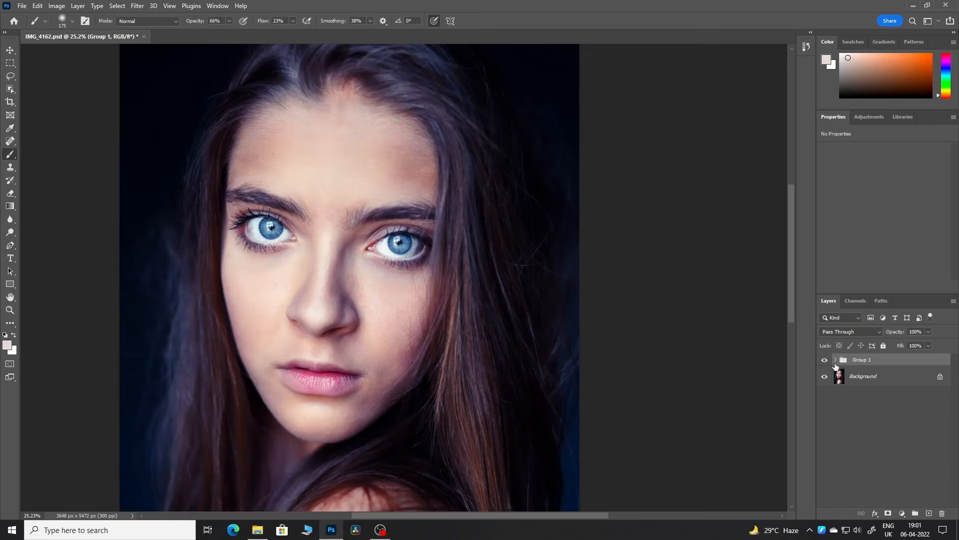
Add an empty layer between texture and skin tone inside the group and set the brush opacity to 52%.
left_click(836, 360)
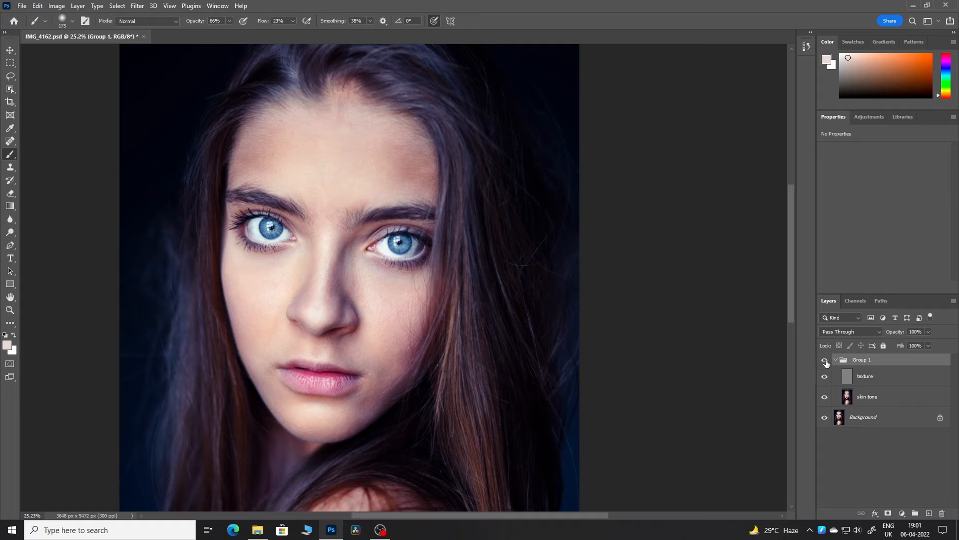
left_click(868, 399)
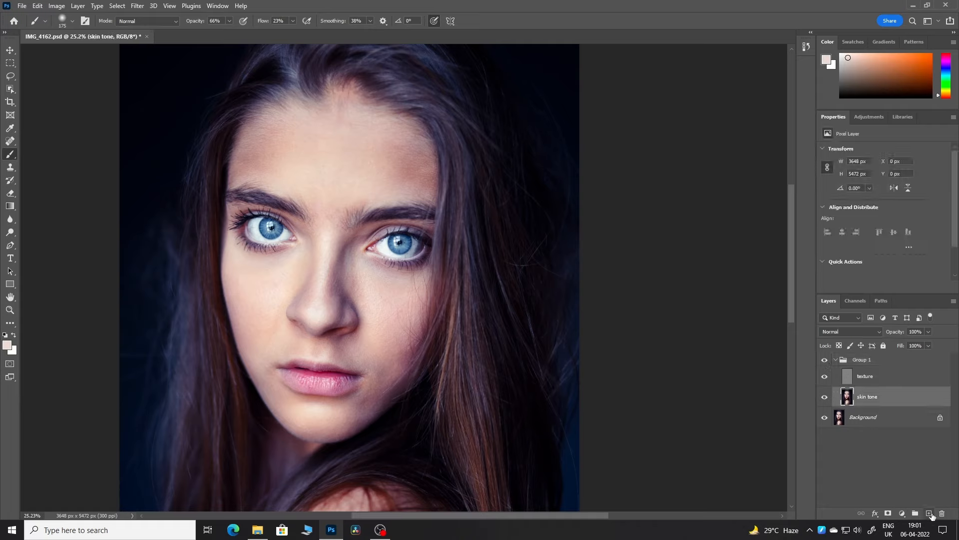
left_click(930, 514)
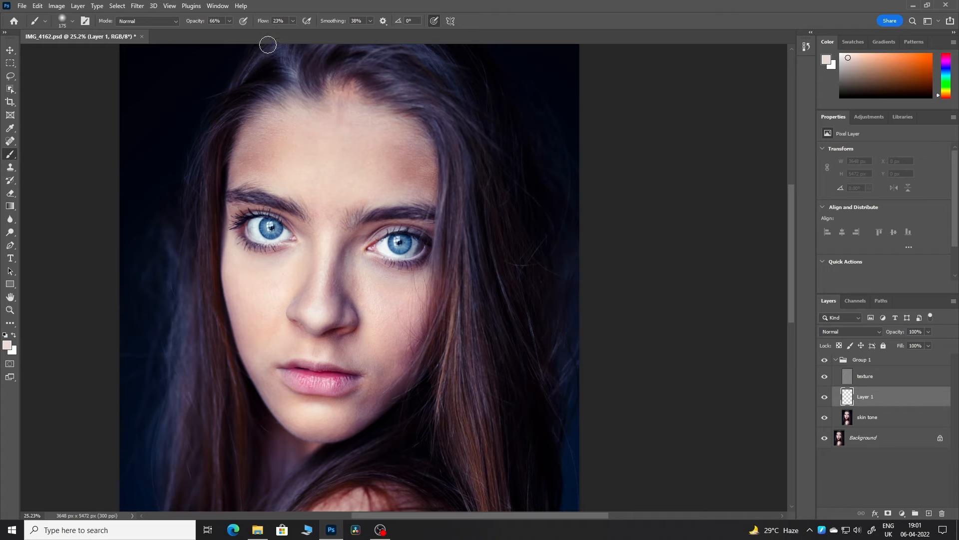
left_click_drag(220, 31, 223, 31)
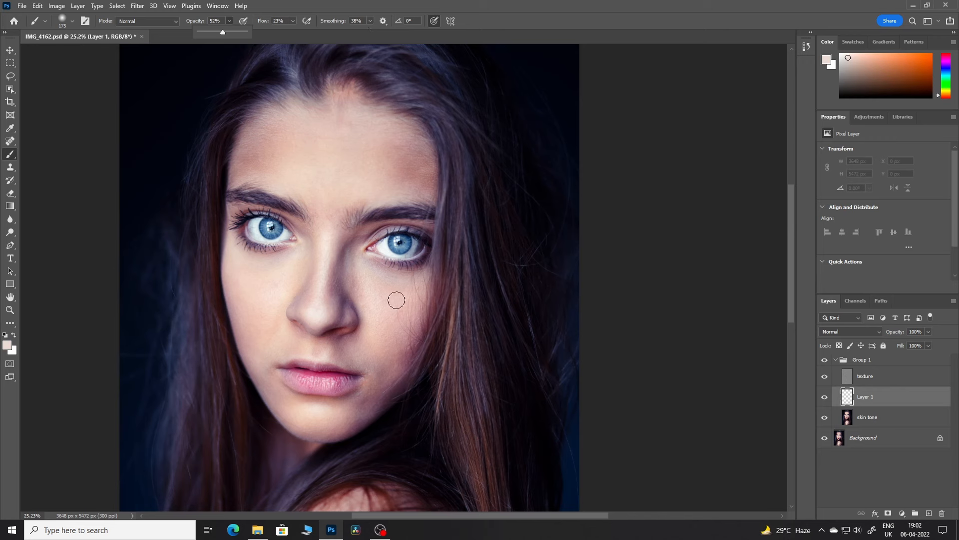
Sample the image-right forehead's skin colour and enlarge the soft brush to 1300 px.
scroll(418, 310, "up", 8)
left_click_drag(392, 319, 423, 504)
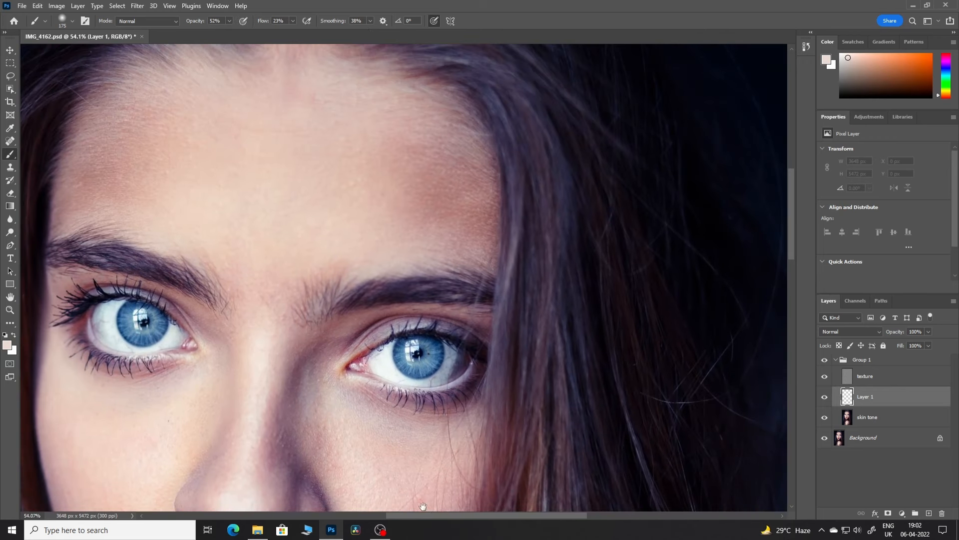
key("bracketright")
key("bracketright")
key("bracketright")
key("bracketright")
key("bracketright")
left_click(396, 208, "alt")
key("bracketright")
key("bracketright")
key("bracketright")
key("bracketright")
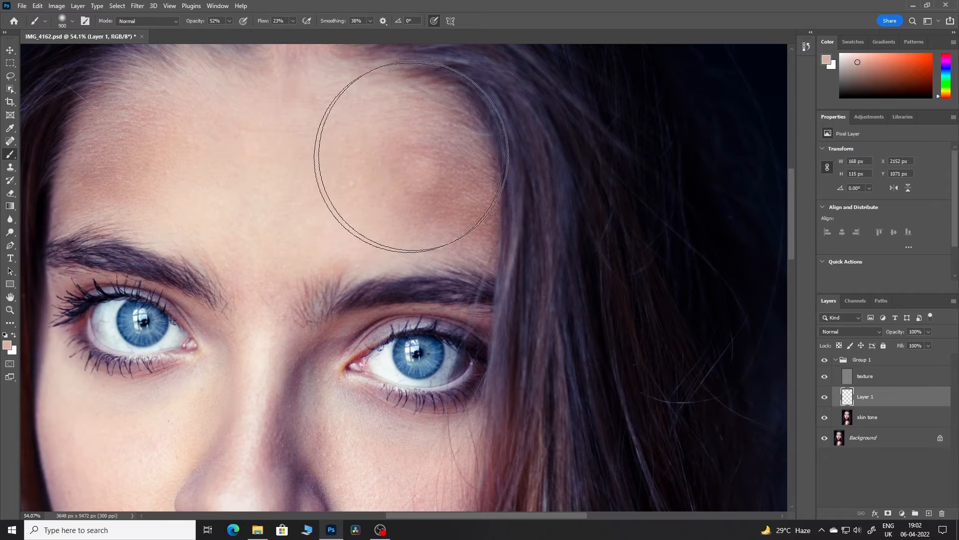
key("bracketright")
key("bracketright")
key("bracketright")
key("bracketright")
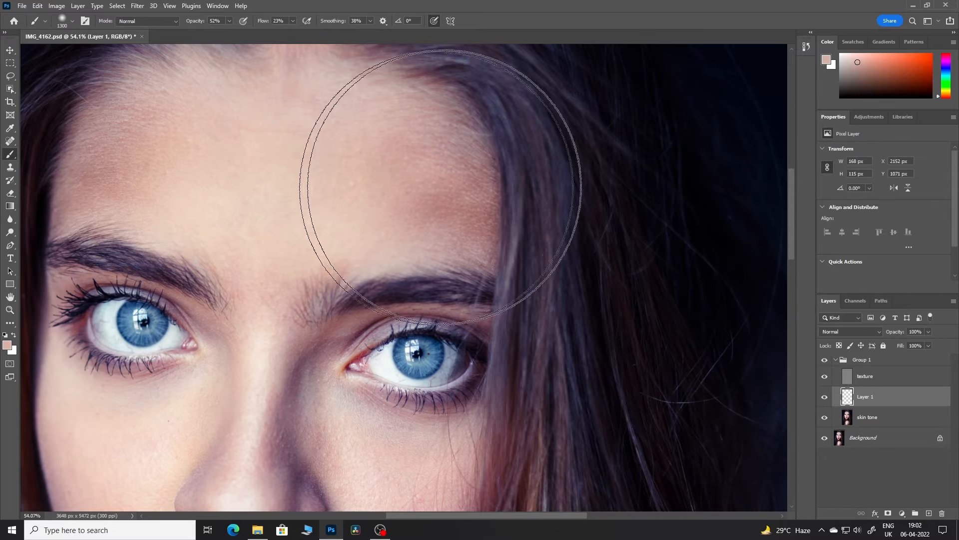
Paint over the dark patch on the image-right forehead, and blend a freshly sampled skin colour over the image-left side.
left_click(474, 217)
left_click_drag(384, 159, 538, 203)
mouse_move(265, 222)
left_mouse_down()
mouse_move(303, 174)
mouse_move(262, 207)
mouse_move(276, 234)
mouse_move(245, 248)
mouse_move(242, 225)
mouse_move(301, 157)
mouse_move(336, 187)
mouse_move(297, 202)
mouse_move(361, 165)
mouse_move(356, 226)
mouse_move(340, 210)
mouse_move(400, 236)
left_mouse_up()
left_click(416, 226, "alt")
mouse_move(266, 237)
left_mouse_down()
mouse_move(258, 231)
mouse_move(319, 203)
mouse_move(212, 272)
mouse_move(224, 201)
left_mouse_up()
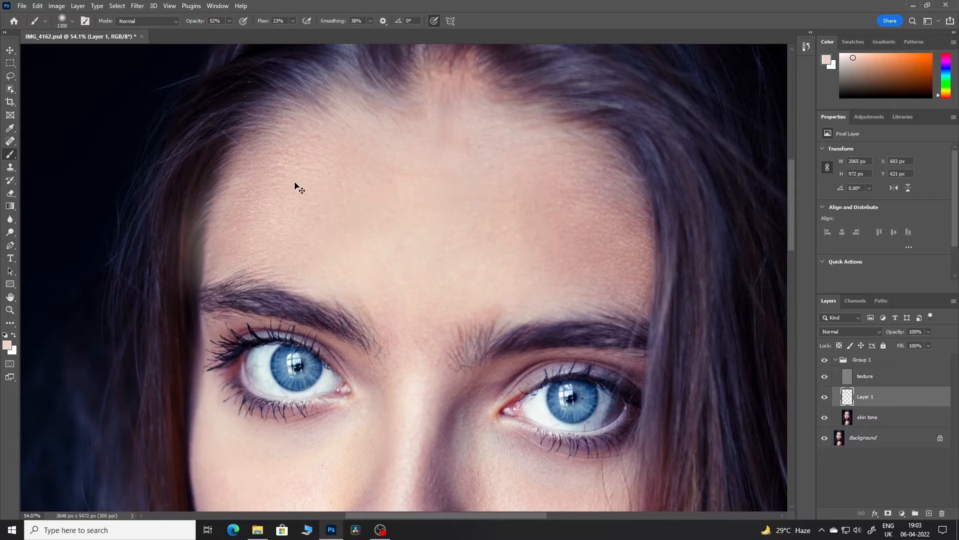
Blend sampled skin colours over the image-right forehead and the area between the eyebrows.
left_click(561, 213, "alt")
mouse_move(560, 212)
left_mouse_down()
mouse_move(580, 246)
mouse_move(599, 235)
mouse_move(570, 214)
mouse_move(635, 246)
mouse_move(511, 254)
left_mouse_up()
left_click_drag(467, 286, 450, 178)
left_click(433, 192, "alt")
mouse_move(406, 221)
left_mouse_down()
mouse_move(477, 206)
mouse_move(463, 200)
left_mouse_up()
Sample the nose bridge and image-right cheek colours and soften the shading beside the nose and beneath that eye.
left_click_drag(448, 323, 357, 253)
left_click(332, 221, "alt")
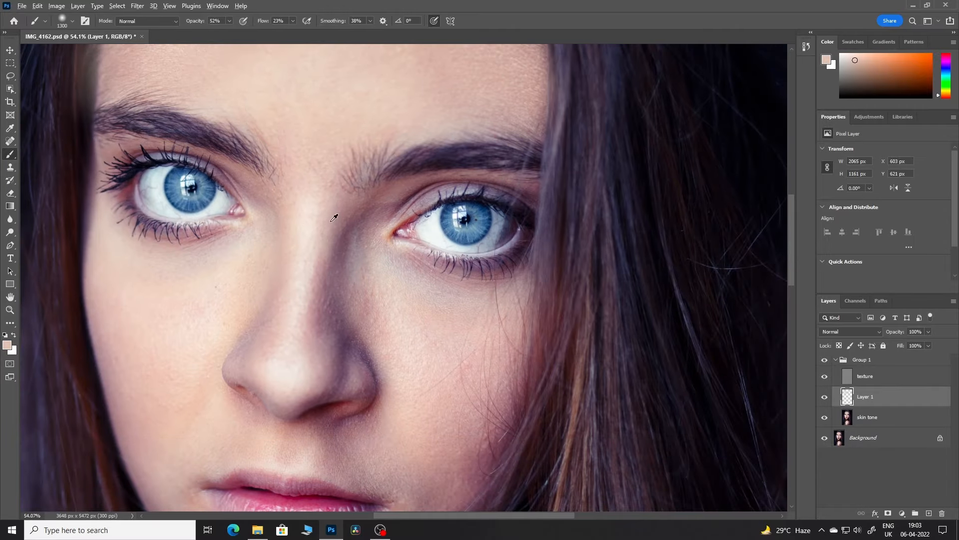
left_click(321, 202, "alt")
mouse_move(361, 216)
left_mouse_down()
mouse_move(378, 206)
mouse_move(361, 263)
mouse_move(392, 271)
mouse_move(340, 262)
mouse_move(373, 300)
left_mouse_up()
left_click(413, 332, "alt")
mouse_move(393, 343)
left_mouse_down()
mouse_move(353, 323)
mouse_move(373, 244)
left_mouse_up()
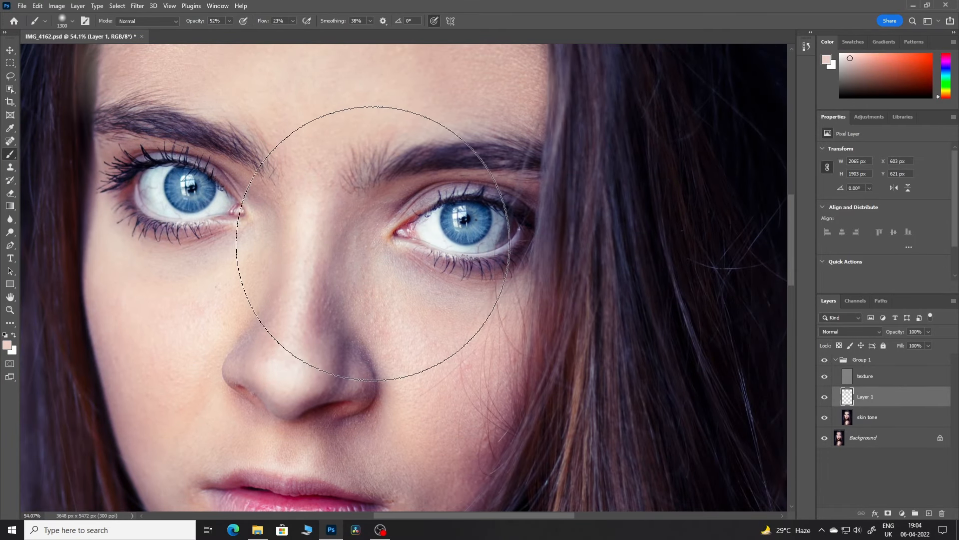
Sample the nose's skin colour and brush it over the shaded image-right side of the nose.
left_click(308, 322, "alt")
left_click(320, 313, "alt")
left_click_drag(316, 306, 332, 341)
left_click_drag(452, 334, 491, 274)
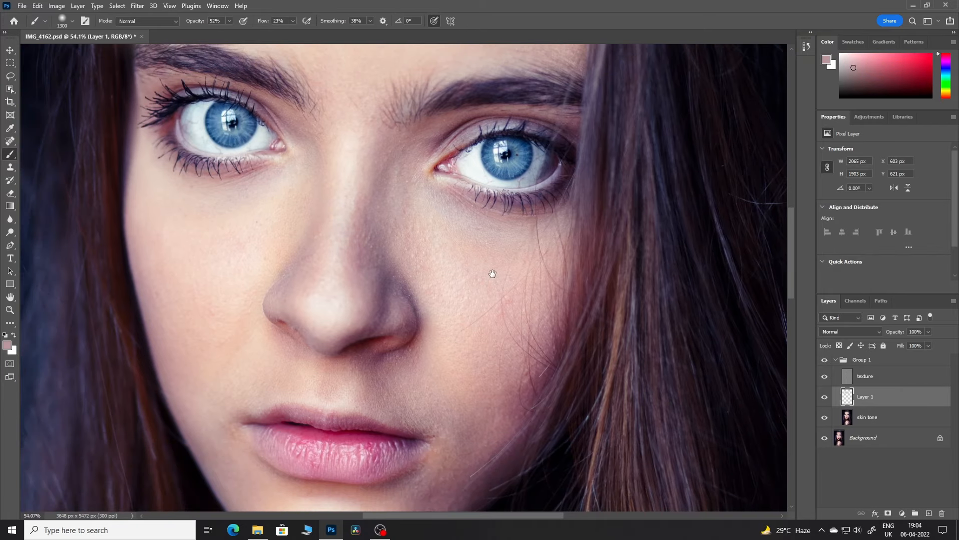
left_click_drag(378, 289, 366, 283)
Even out the image-right lower cheek and the skin beside the mouth with sampled skin colours.
left_click(427, 381, "alt")
mouse_move(408, 360)
left_mouse_down()
mouse_move(418, 341)
mouse_move(368, 376)
mouse_move(306, 387)
left_mouse_up()
left_click_drag(394, 375, 308, 318)
left_click(309, 318, "alt")
mouse_move(381, 353)
left_mouse_down()
mouse_move(368, 384)
mouse_move(336, 358)
left_mouse_up()
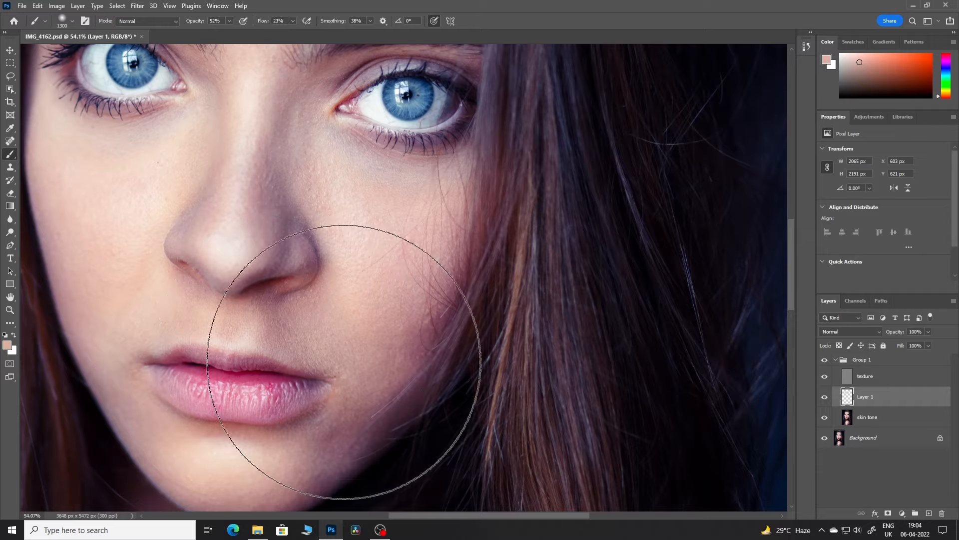
Blend sampled skin colours over the chin, the jaw and the skin around the mouth.
left_click_drag(380, 388, 348, 308)
left_click(265, 374, "alt")
left_click_drag(314, 377, 289, 382)
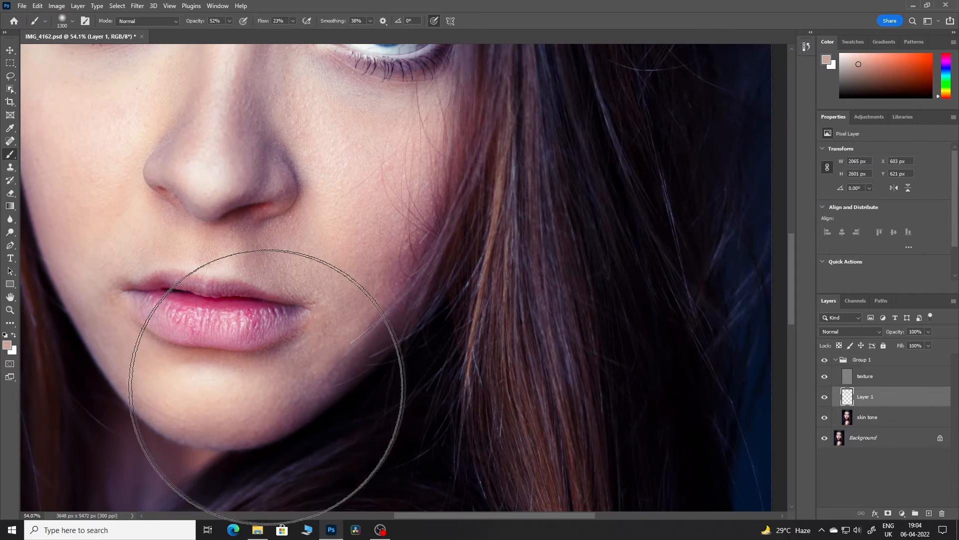
left_click(334, 328, "alt")
mouse_move(218, 368)
left_mouse_down()
mouse_move(258, 432)
mouse_move(316, 385)
mouse_move(187, 432)
mouse_move(387, 440)
left_mouse_up()
left_click(261, 361, "alt")
left_click_drag(261, 356, 267, 400)
Continue blending locally sampled skin colours over the mid-face, around the nose, cheeks and beneath the eyes.
mouse_move(409, 297)
left_mouse_down()
mouse_move(382, 371)
mouse_move(335, 356)
mouse_move(311, 410)
left_mouse_up()
left_click(397, 344, "alt")
left_click(360, 278, "alt")
mouse_move(334, 322)
left_mouse_down()
mouse_move(321, 332)
mouse_move(351, 367)
left_mouse_up()
left_click(340, 267, "alt")
left_click_drag(334, 259, 278, 265)
left_click(385, 240, "alt")
left_click_drag(375, 227, 359, 216)
left_click(468, 233, "alt")
mouse_move(509, 213)
left_mouse_down()
mouse_move(527, 186)
mouse_move(466, 216)
left_mouse_up()
left_click(440, 248, "alt")
mouse_move(535, 199)
left_mouse_down()
mouse_move(610, 199)
mouse_move(466, 244)
mouse_move(645, 184)
left_mouse_up()
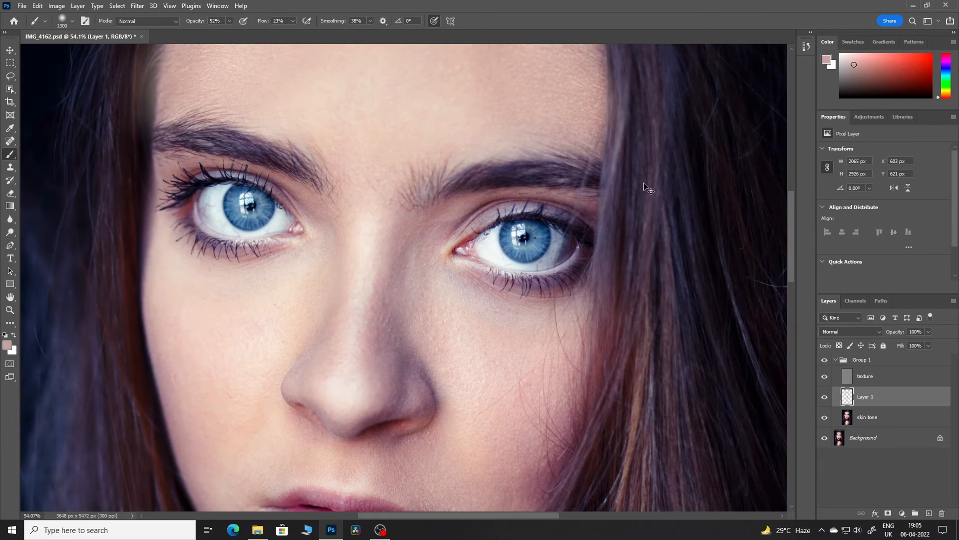
Inspect the painted face up close and as a whole, comparing it with the paint layer hidden and shown.
left_click_drag(441, 482, 448, 296)
left_click_drag(448, 228, 436, 308)
mouse_move(395, 95)
left_mouse_down()
mouse_move(391, 325)
mouse_move(390, 303)
left_mouse_up()
key("ctrl+0")
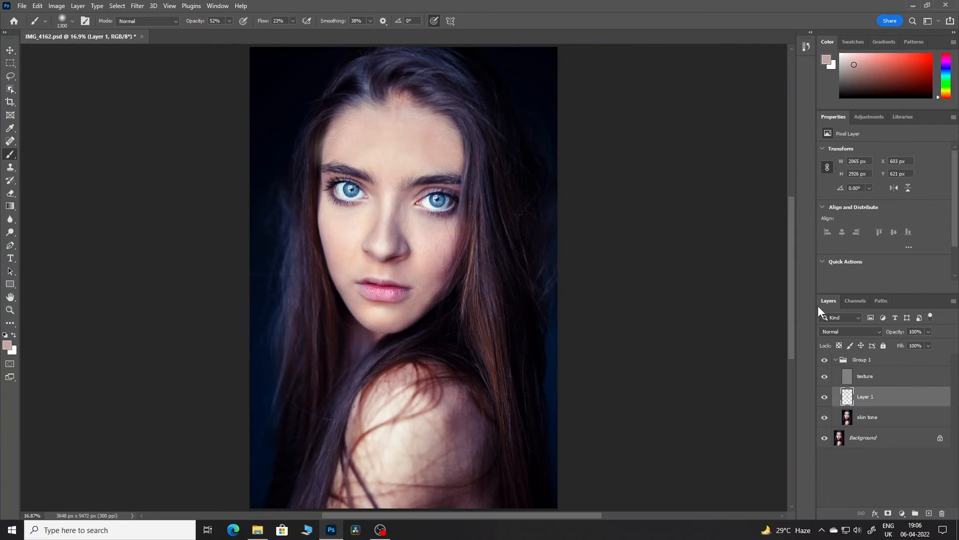
left_click(824, 398)
key("e")
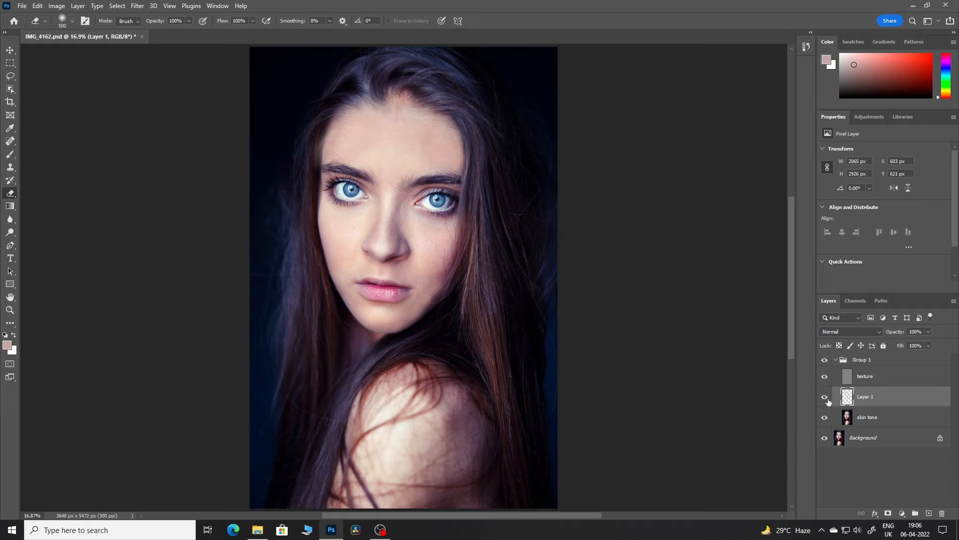
left_click(825, 397)
left_click(825, 399)
Apply a 13.9 px Gaussian Blur to the painted skin colour layer.
left_click(136, 6)
mouse_move(206, 138)
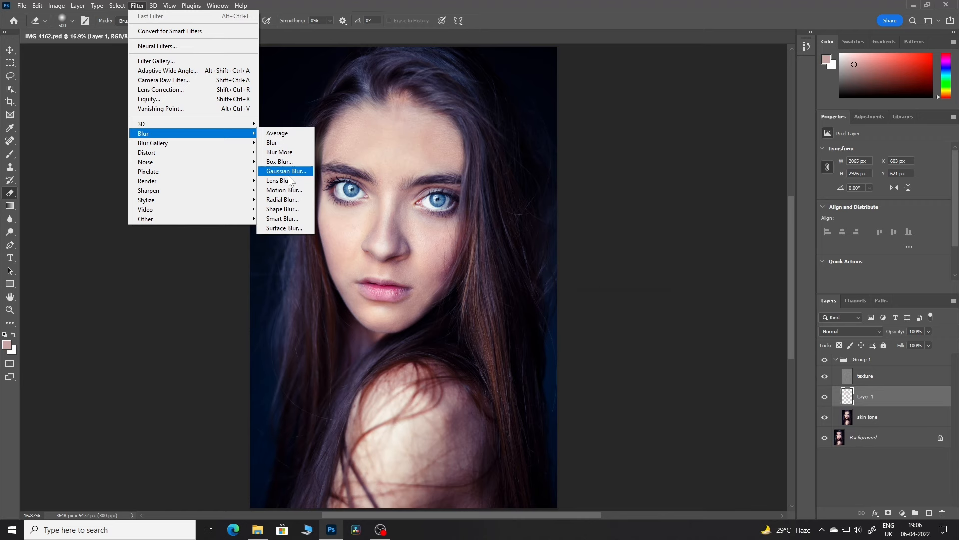
left_click(285, 169)
left_click(597, 244)
mouse_move(615, 275)
left_mouse_down()
mouse_move(641, 279)
mouse_move(617, 277)
left_mouse_up()
left_click(686, 172)
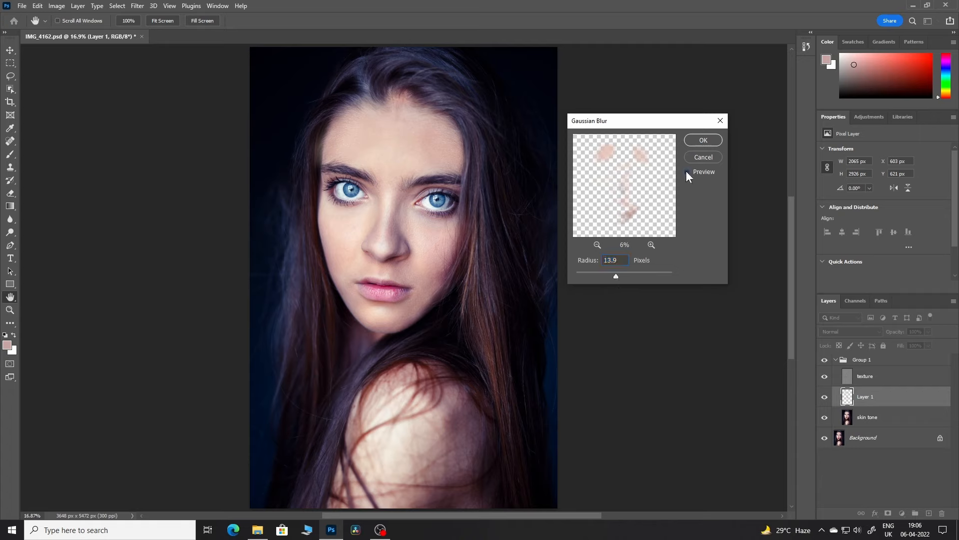
left_click(703, 139)
key("e")
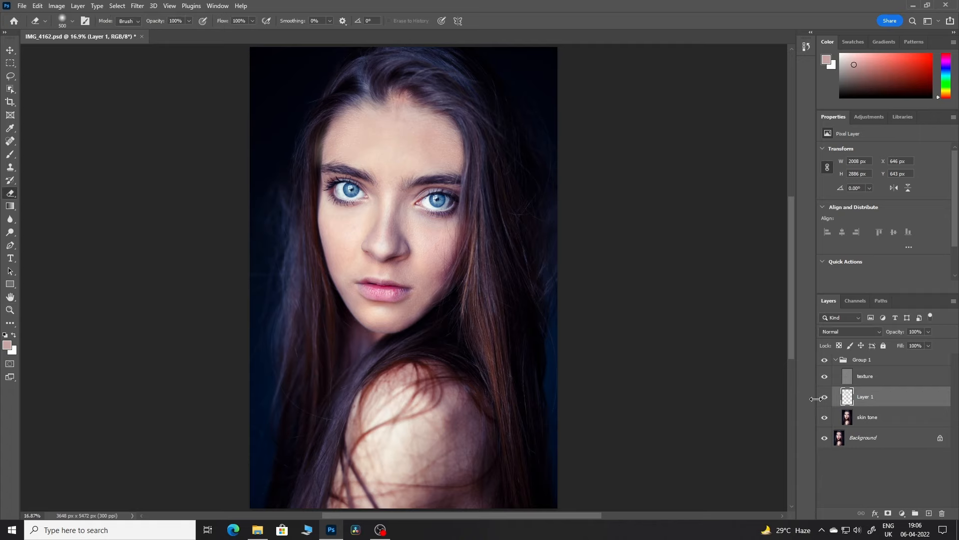
Check the portrait with the blurred paint layer's visibility toggled and review the layer group.
left_click(824, 397)
left_click(843, 360)
left_click(835, 360)
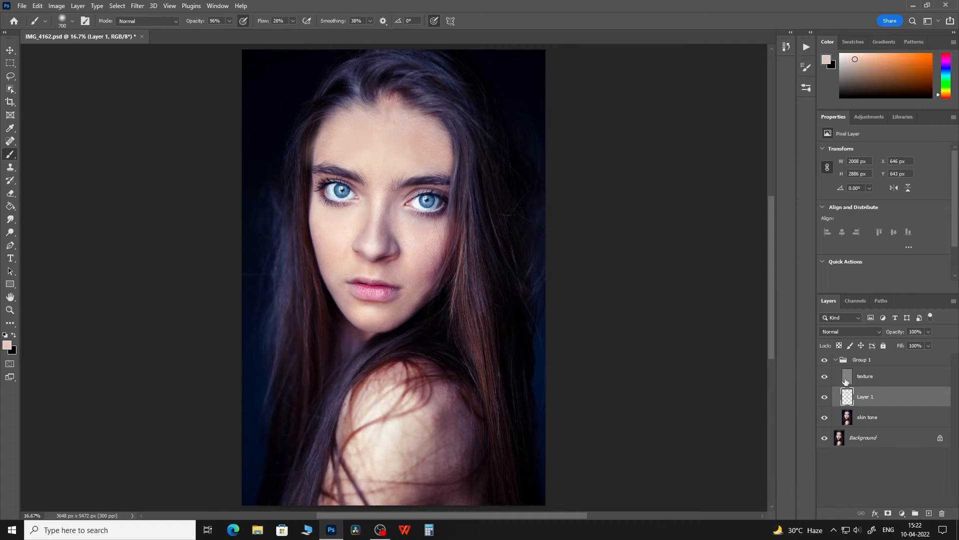
Add a Curves adjustment above the collapsed retouching group and pull its RGB midtones down to darken the portrait strongly.
left_click(837, 361)
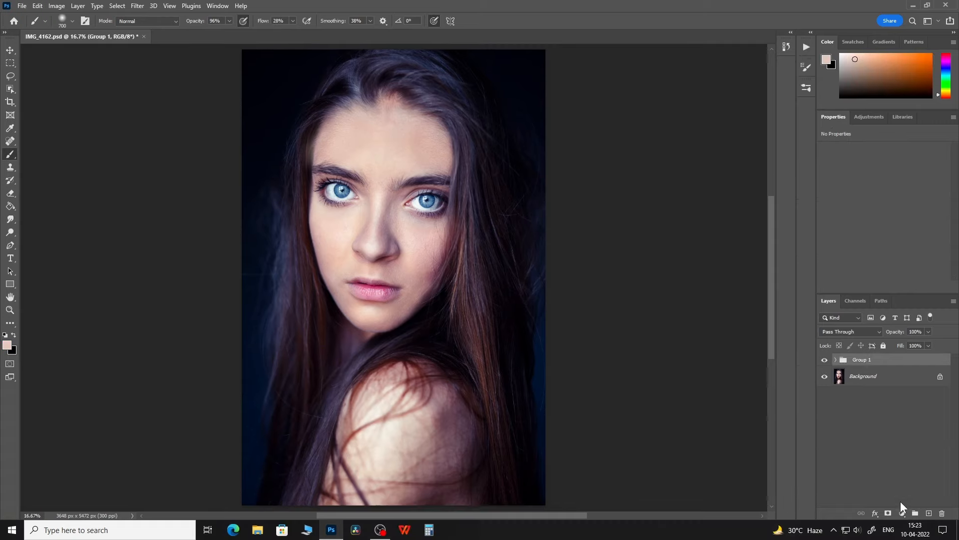
left_click(903, 512)
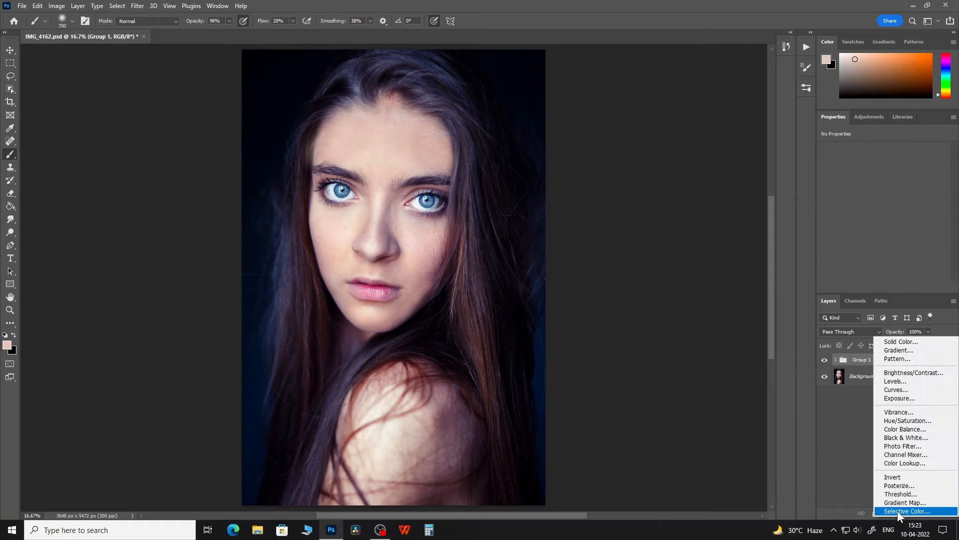
left_click(904, 391)
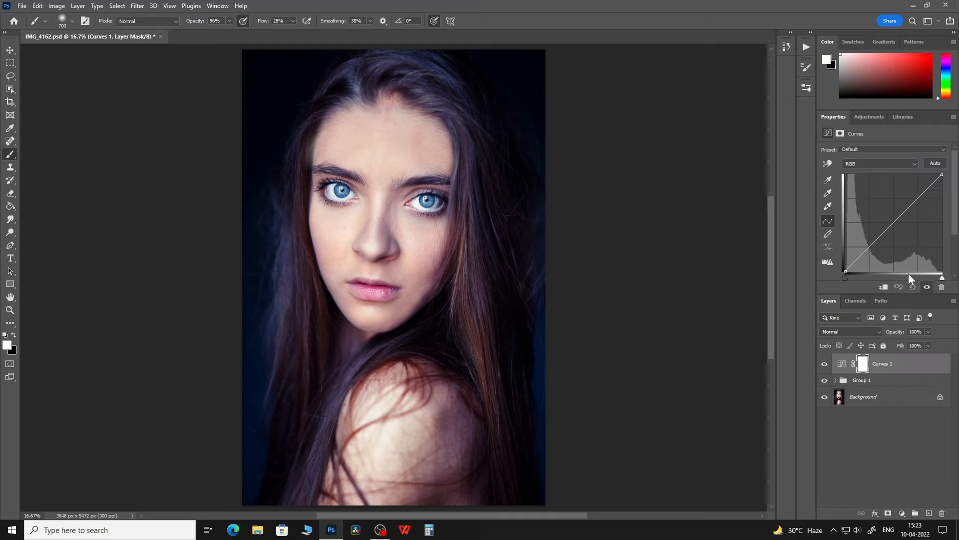
left_click_drag(897, 221, 895, 248)
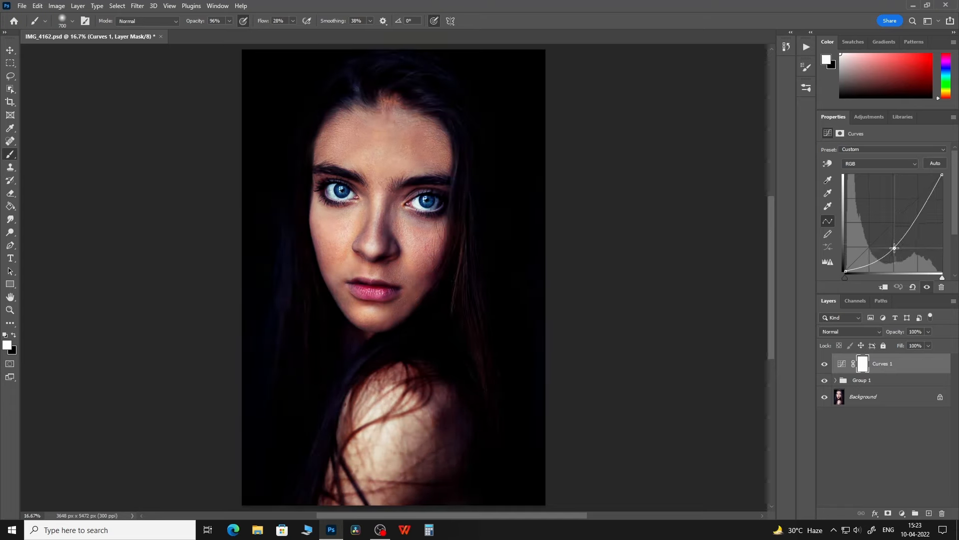
Add a second Curves adjustment on top and raise its RGB curve steeply to brighten the portrait.
left_click(904, 514)
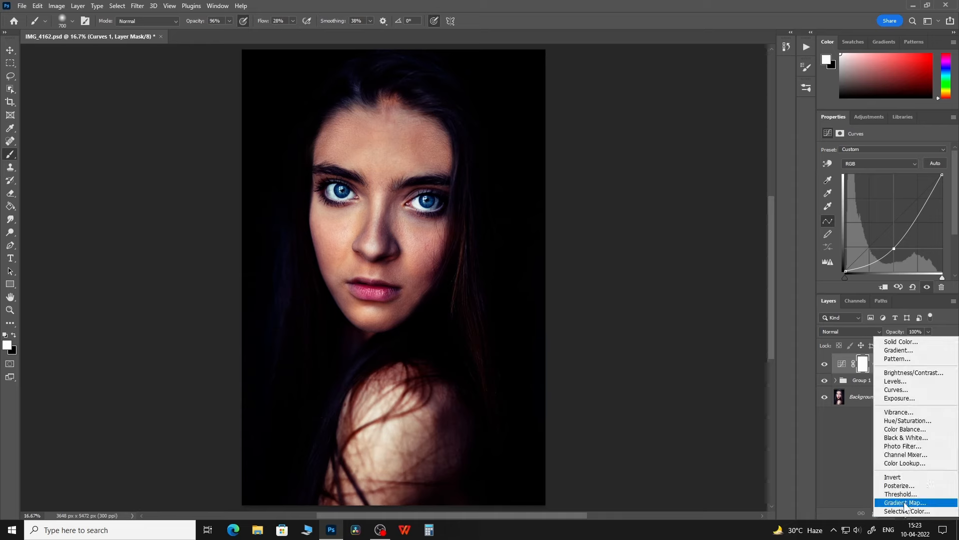
left_click(910, 388)
left_click_drag(897, 223, 872, 208)
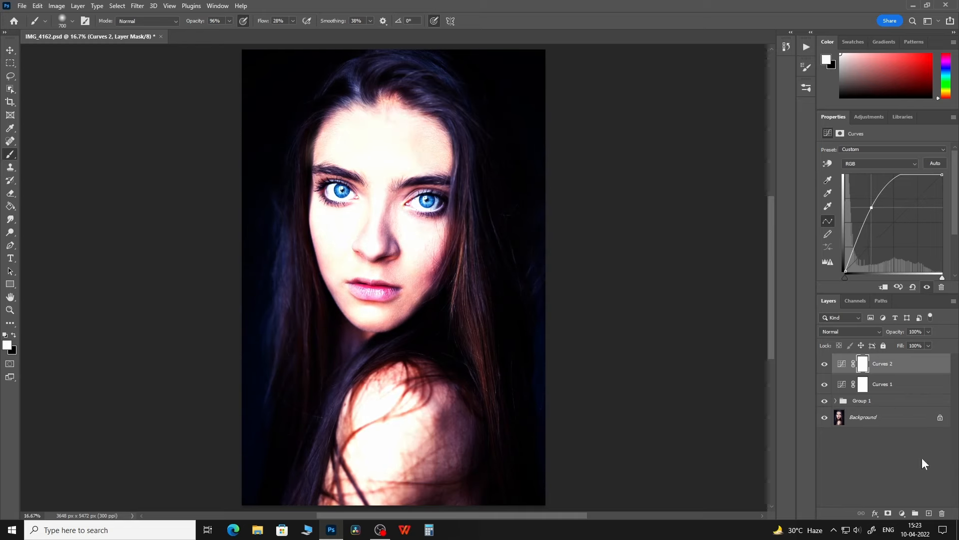
Invert the masks of both Curves layers to black so that their effects are hidden.
left_click(864, 388)
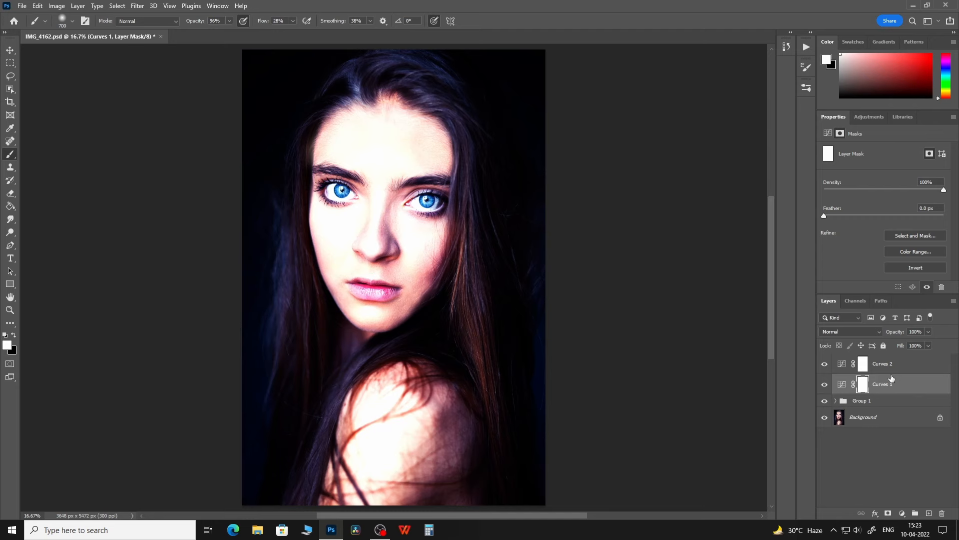
key("ctrl+i")
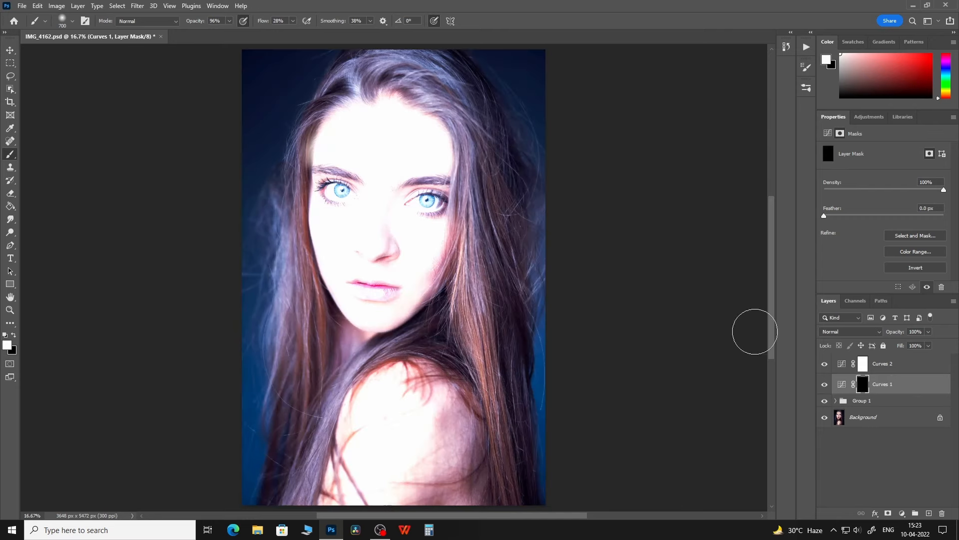
left_click(863, 368)
key("ctrl+i")
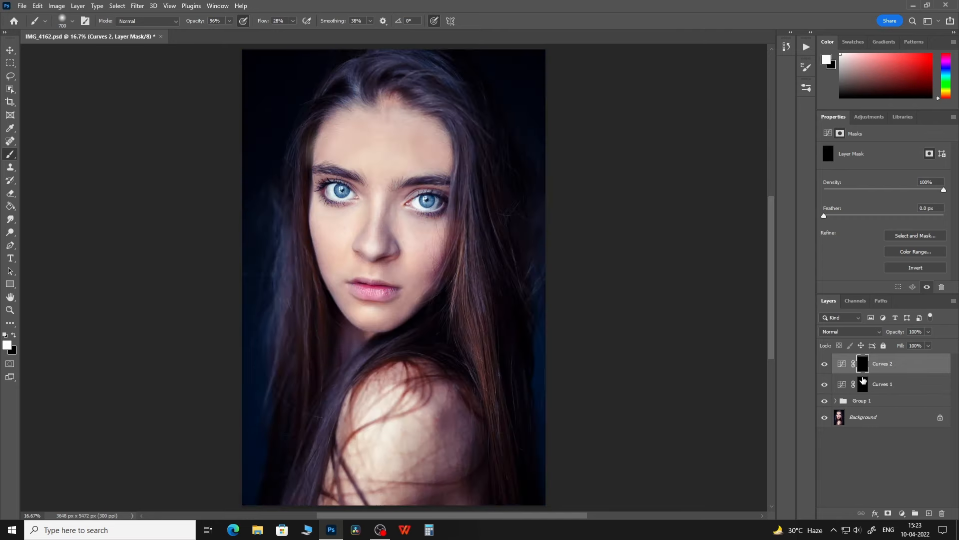
Rename the darkening Curves layer Burn and the brightening Curves layer Dodge.
double_click(883, 384)
type("Burn")
left_click(885, 365)
double_click(886, 365)
type("Dodge")
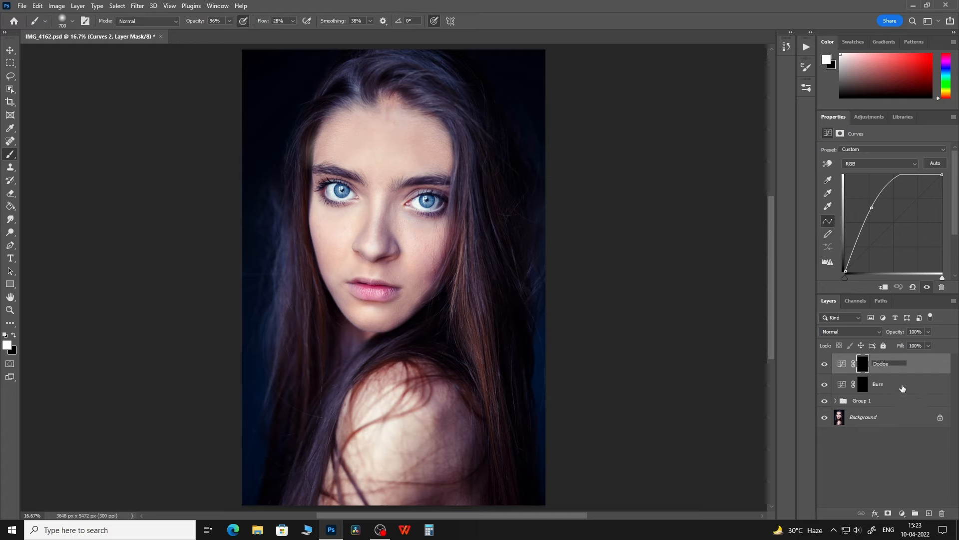
Paint white on the Burn mask along the sides and base of the nose with a 600 px brush at 21% opacity.
left_click(902, 388)
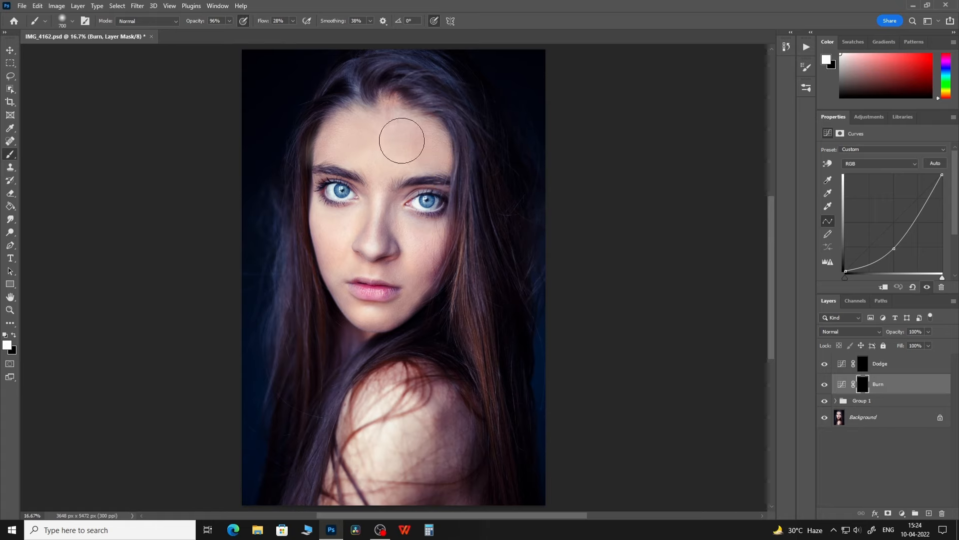
left_click(229, 21)
left_click_drag(217, 35, 195, 41)
left_click(337, 3)
scroll(480, 184, "up", 3)
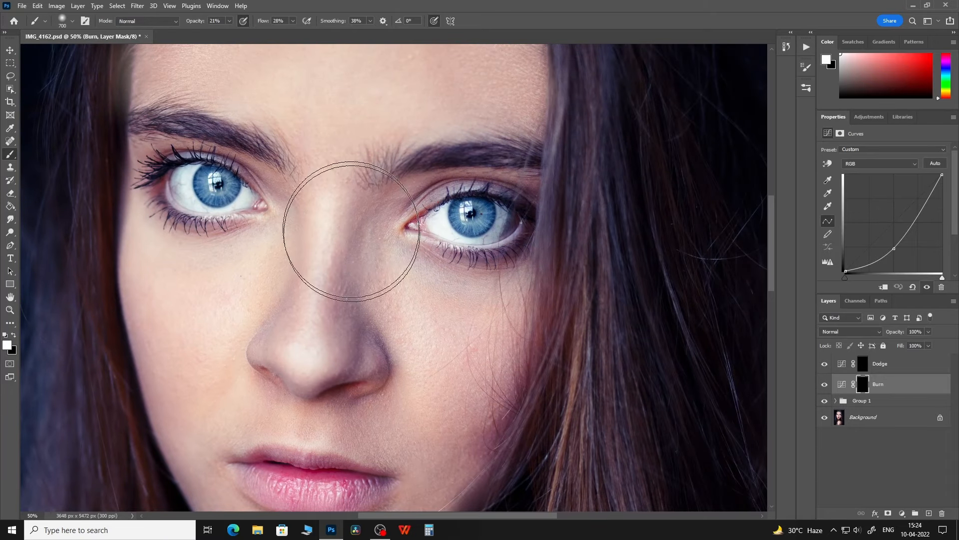
key("bracketleft")
mouse_move(292, 291)
left_mouse_down()
mouse_move(272, 326)
mouse_move(305, 209)
mouse_move(309, 257)
mouse_move(285, 310)
mouse_move(279, 361)
mouse_move(304, 381)
left_mouse_up()
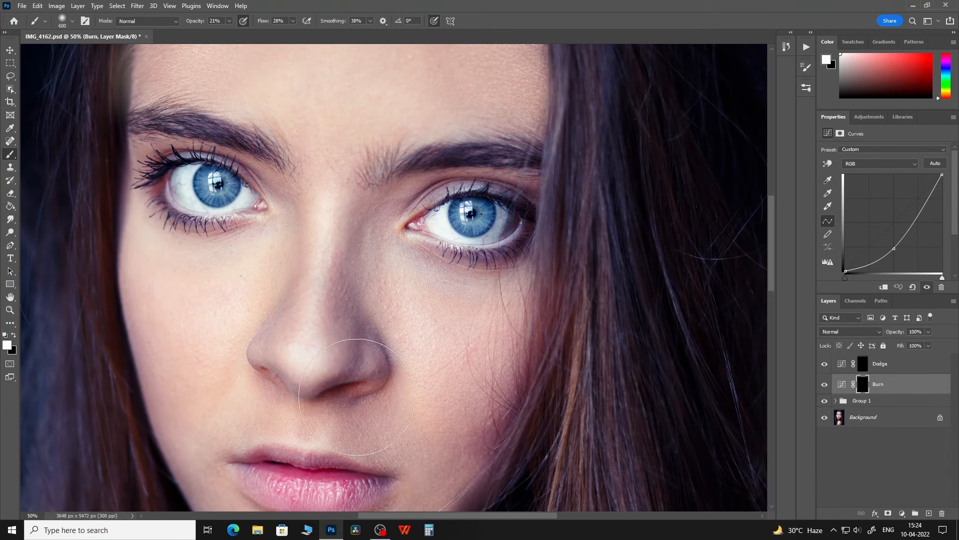
mouse_move(389, 405)
left_mouse_down()
mouse_move(369, 332)
mouse_move(373, 379)
left_mouse_up()
Raise the brush opacity to 46% and burn the cheek contours, forehead edges and jawline, using a 400 px brush around the chin.
left_click_drag(229, 21, 242, 37)
mouse_move(180, 345)
left_mouse_down()
mouse_move(195, 379)
mouse_move(151, 290)
left_mouse_up()
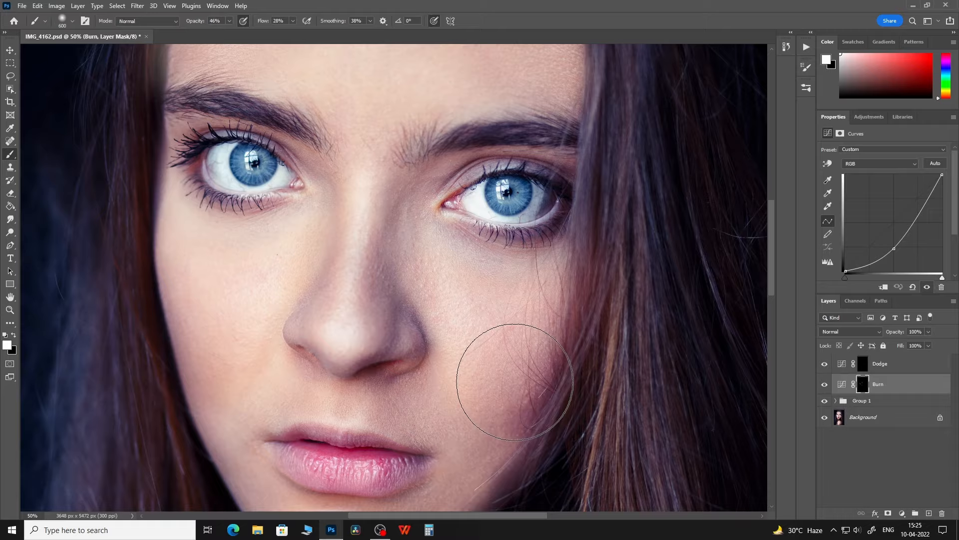
scroll(445, 368, "up", 5)
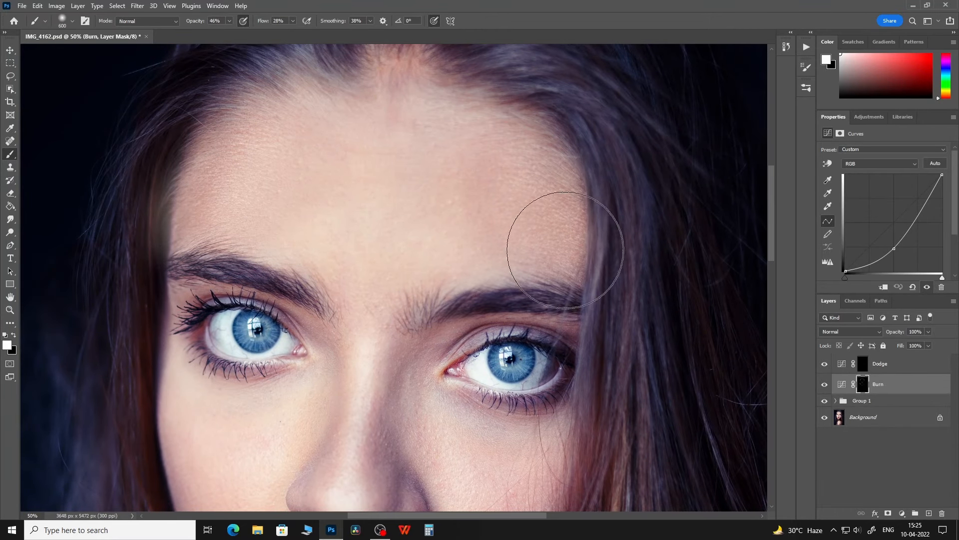
scroll(465, 265, "down", 8)
key("bracketleft")
key("bracketleft")
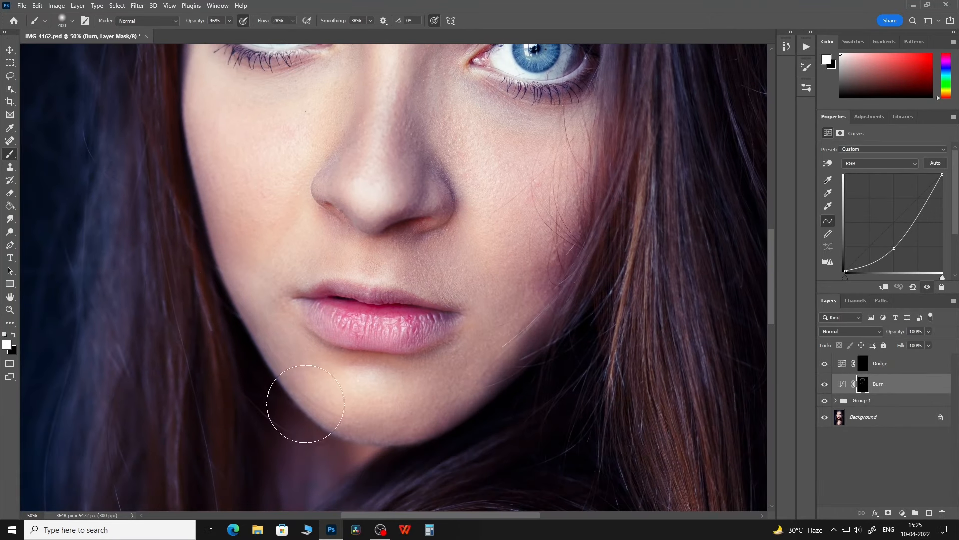
scroll(548, 322, "up", 2)
key("ctrl+0")
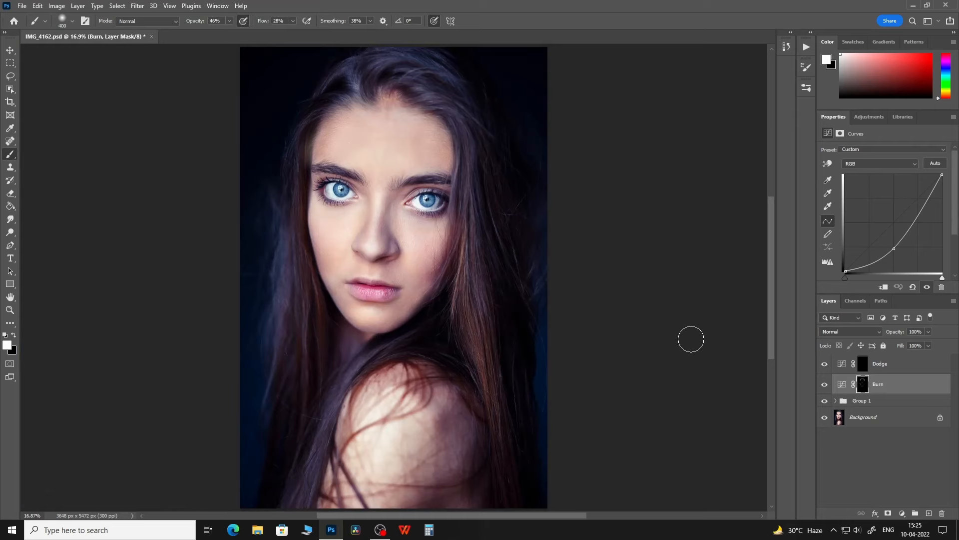
Apply a 20.8 px Gaussian Blur to the Burn mask and compare the portrait with that layer hidden and shown.
left_click(138, 6)
mouse_move(225, 133)
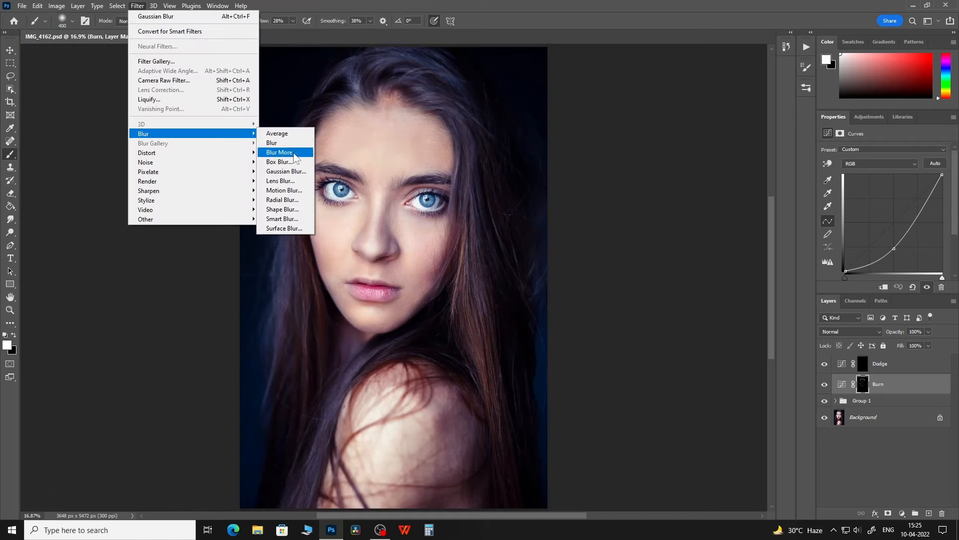
left_click(286, 171)
left_click(663, 269)
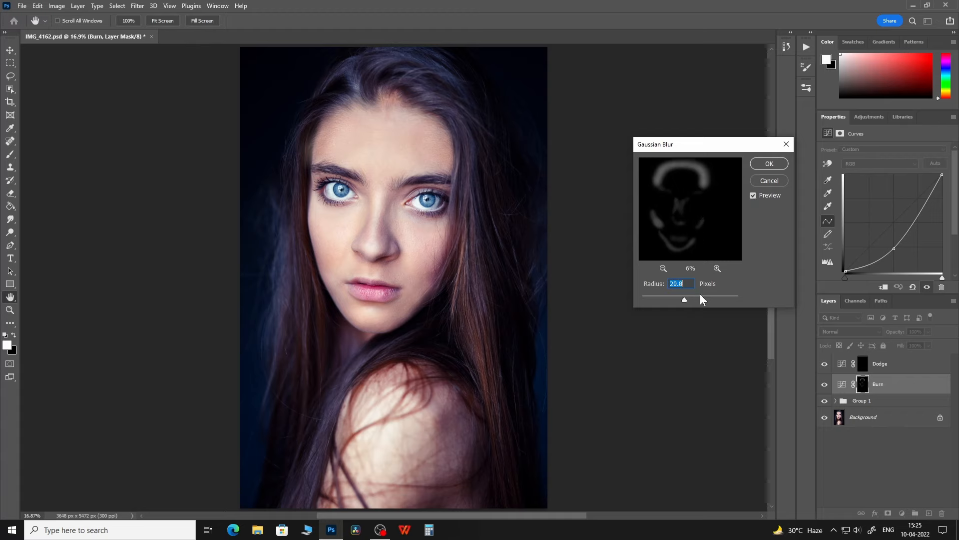
left_click(769, 162)
left_click(824, 387)
left_click(824, 385)
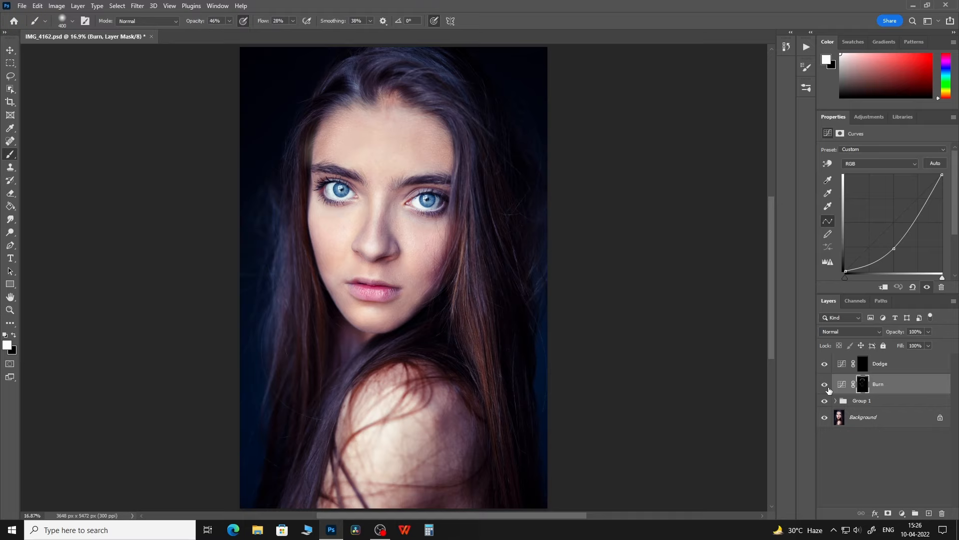
left_click(836, 388)
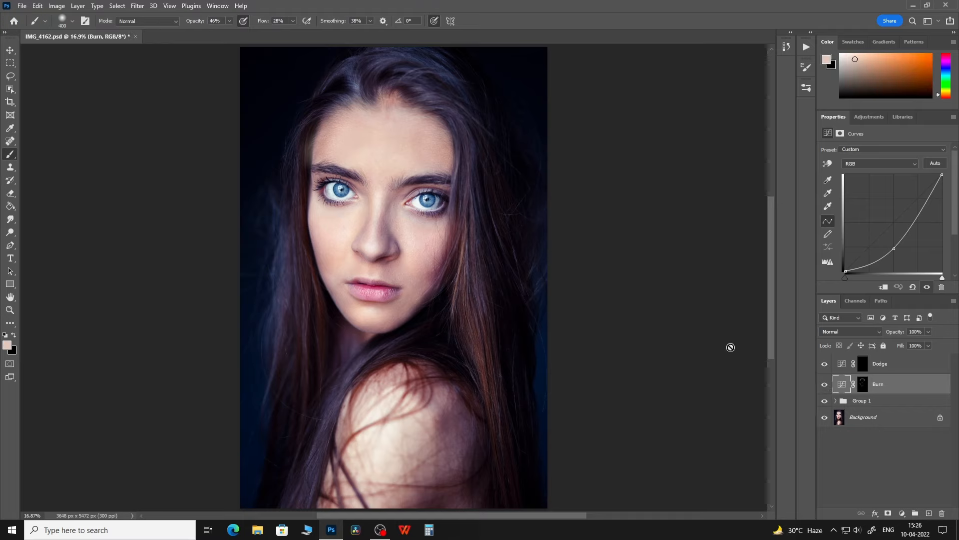
Paint white on the Dodge mask over the central forehead with an enlarged brush at 60% opacity.
left_click(863, 368)
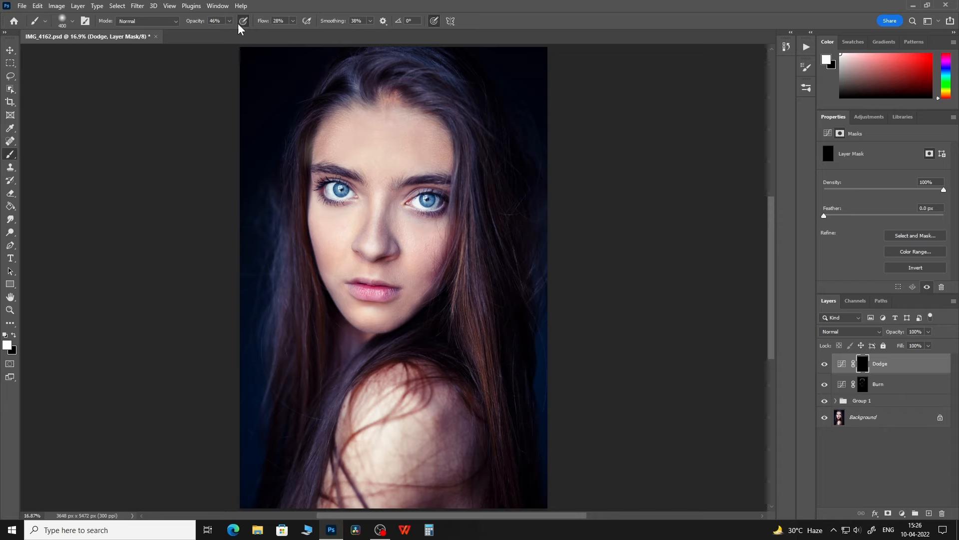
left_click_drag(235, 33, 236, 34)
left_click(283, 6)
key("bracketright")
key("bracketright")
key("bracketright")
key("bracketright")
key("bracketright")
key("bracketright")
key("bracketright")
key("bracketright")
key("bracketright")
key("bracketright")
mouse_move(378, 151)
left_mouse_down()
mouse_move(377, 172)
mouse_move(352, 128)
mouse_move(414, 138)
left_mouse_up()
Dodge the bridge of the nose with a smaller 700 px brush.
key("bracketleft")
key("bracketleft")
key("bracketleft")
key("bracketleft")
key("bracketleft")
key("bracketleft")
key("bracketleft")
left_click_drag(378, 200, 377, 226)
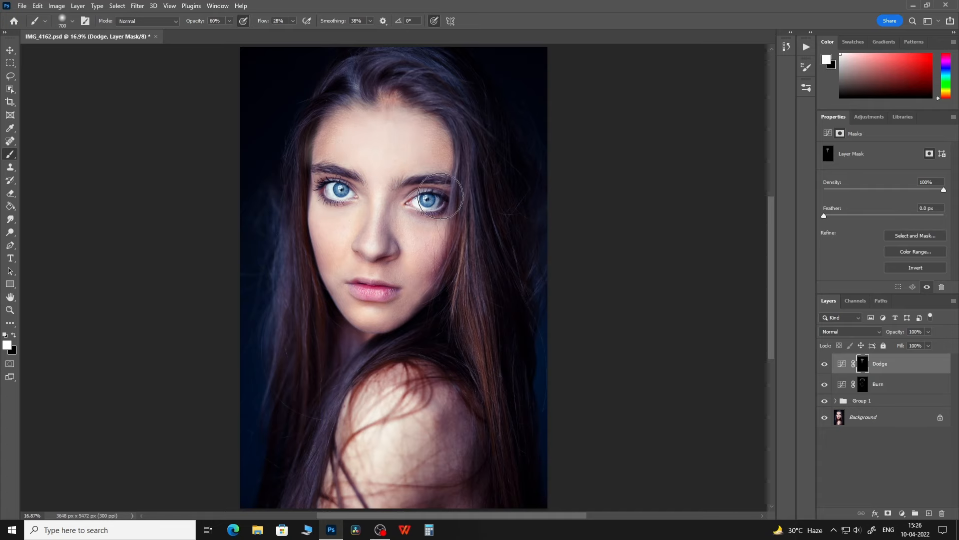
Dodge the cheeks beneath both eyes, enlarging the brush to 900 px.
key("bracketleft")
key("bracketleft")
key("bracketleft")
key("bracketleft")
key("bracketleft")
key("bracketright")
key("bracketright")
key("bracketright")
key("bracketright")
key("bracketright")
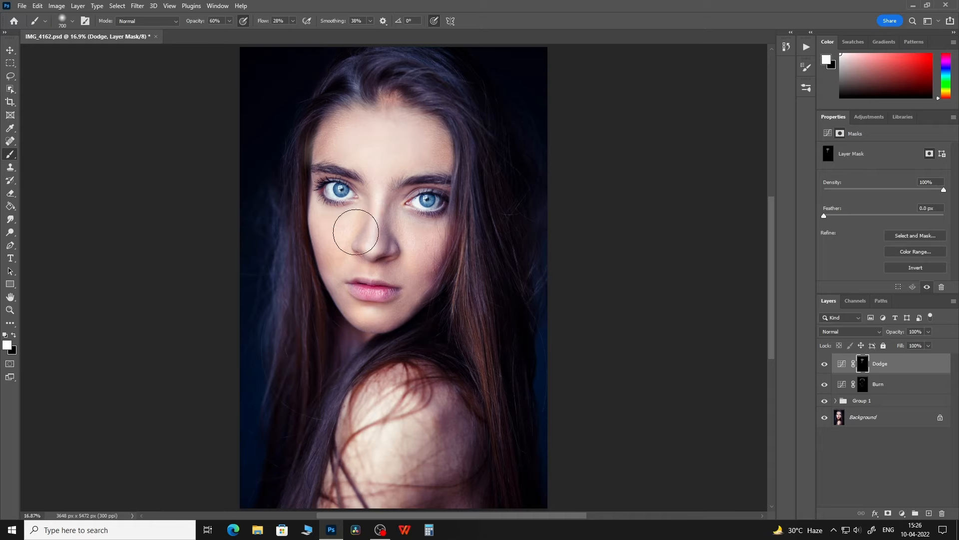
key("bracketright")
key("bracketright")
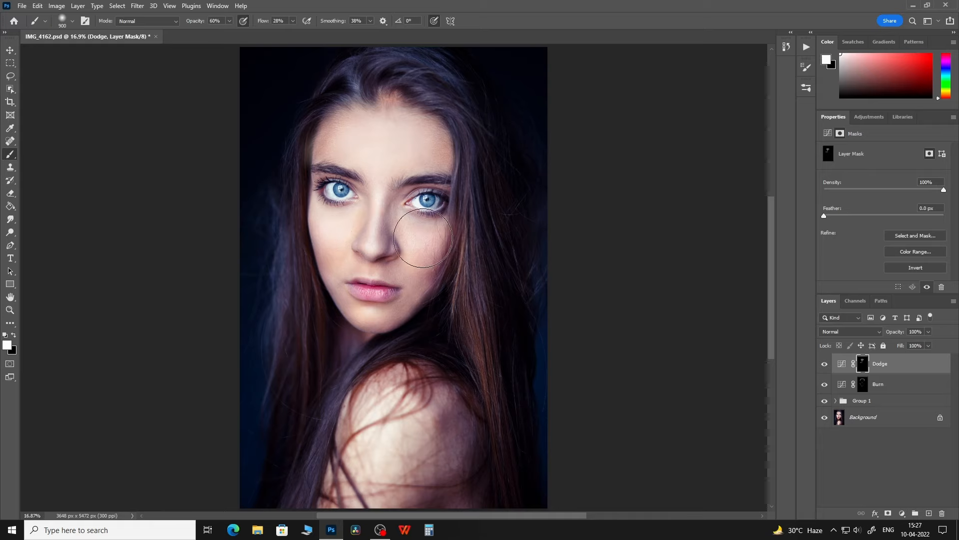
left_click_drag(426, 233, 418, 235)
Dodge the chin with a 400 px brush and enlarge the brush to 600 px for the area around the mouth.
key("bracketleft")
key("bracketleft")
key("bracketleft")
key("bracketleft")
key("bracketleft")
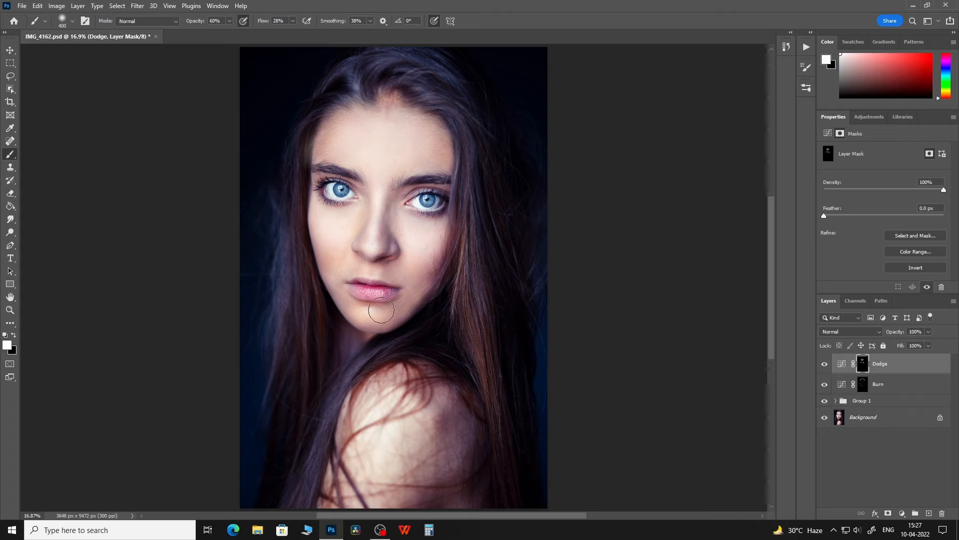
key("bracketright")
key("bracketright")
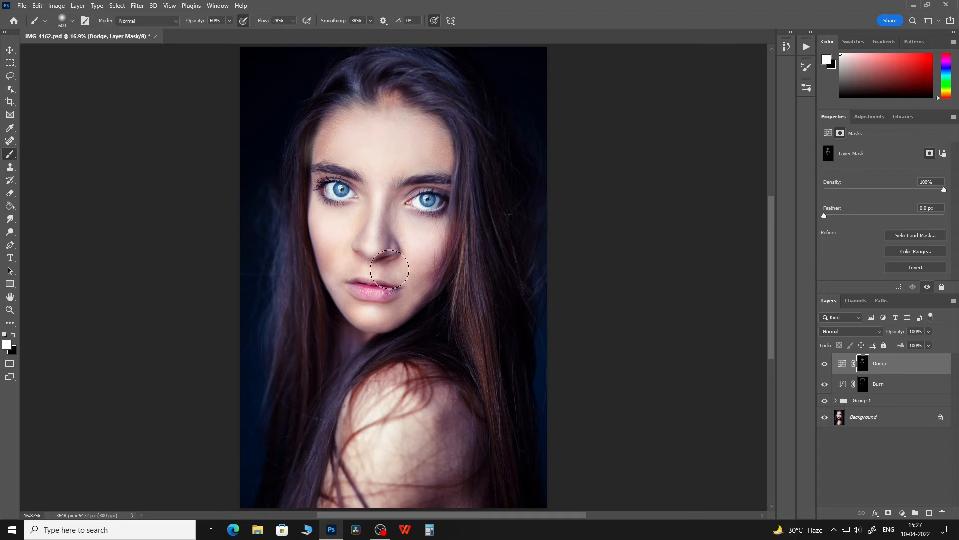
Soften the Dodge mask with a slightly stronger Gaussian Blur than the Burn mask and compare the layer hidden and shown.
left_click(154, 6)
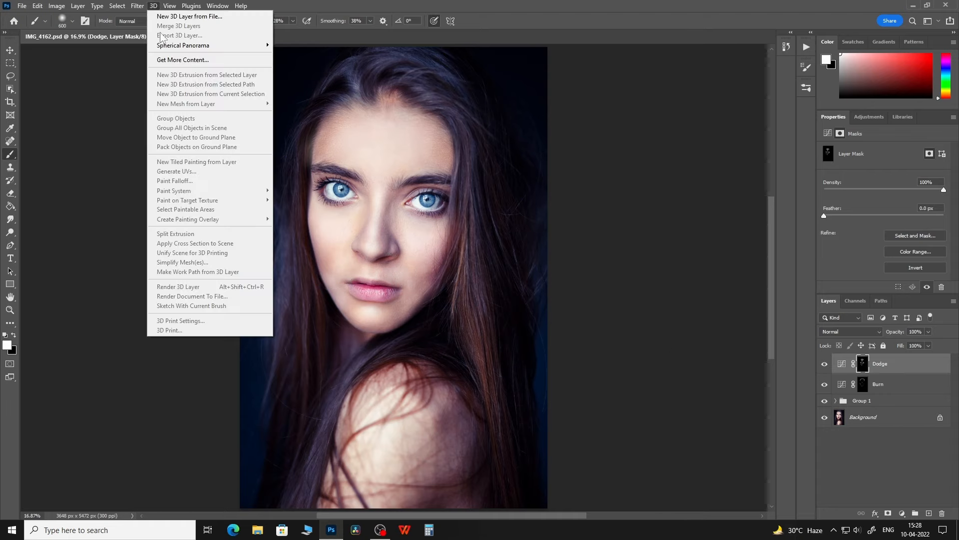
mouse_move(137, 6)
mouse_move(260, 133)
left_click(280, 176)
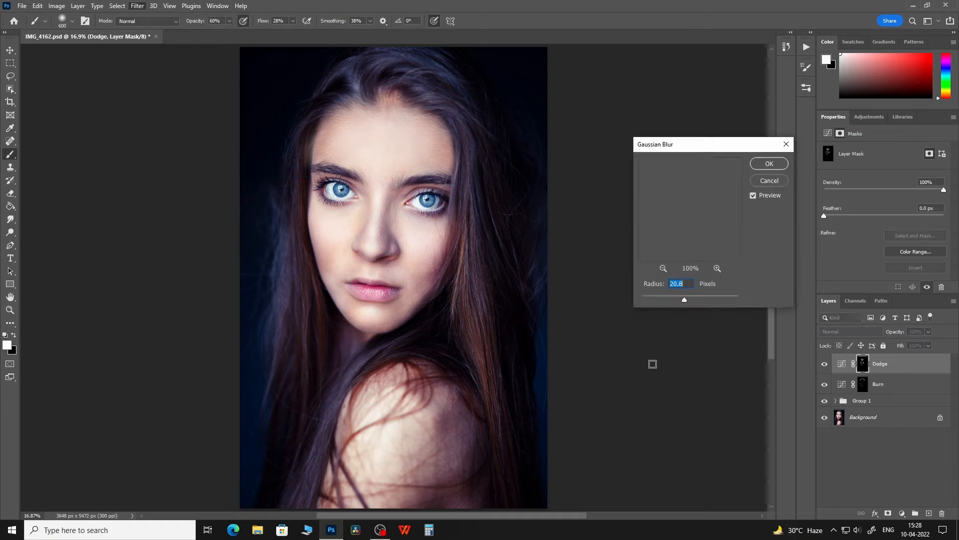
left_click(663, 268)
left_click(663, 268)
left_click(664, 269)
left_click(665, 269)
left_click_drag(698, 216, 694, 235)
mouse_move(685, 299)
left_mouse_down()
mouse_move(676, 301)
mouse_move(689, 299)
left_mouse_up()
left_click(772, 164)
left_click(824, 365)
left_click(824, 365)
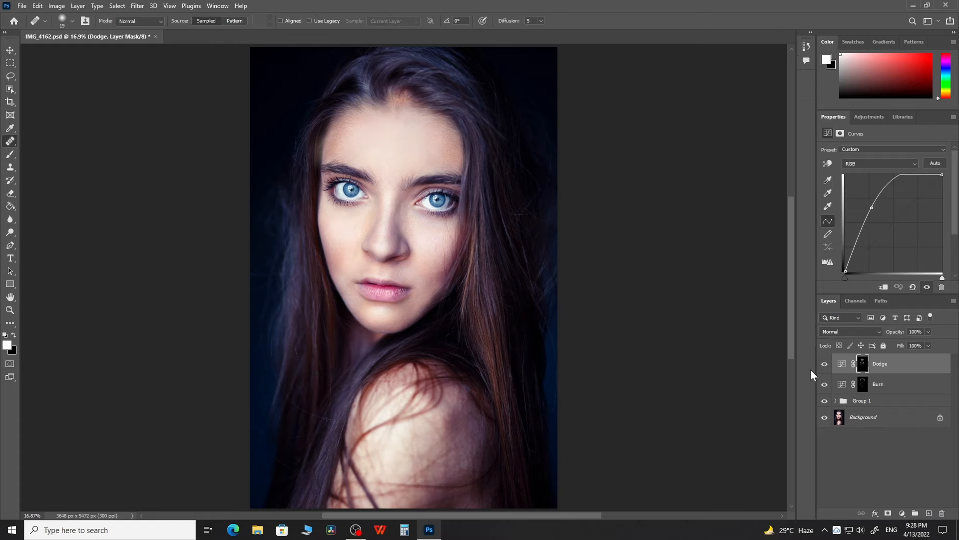
Group the Dodge and Burn layers and compare the portrait with the new group hidden and shown.
left_click(904, 389, "shift")
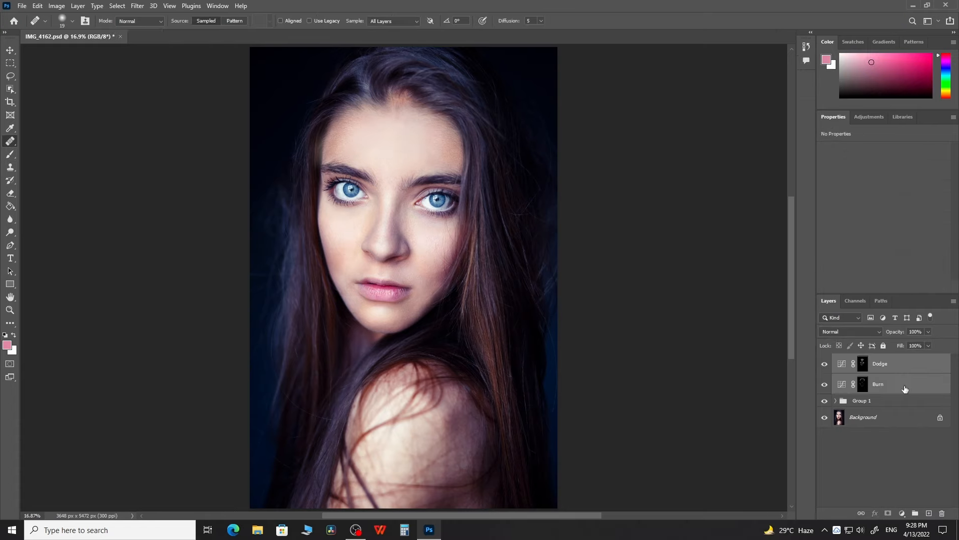
key("ctrl+g")
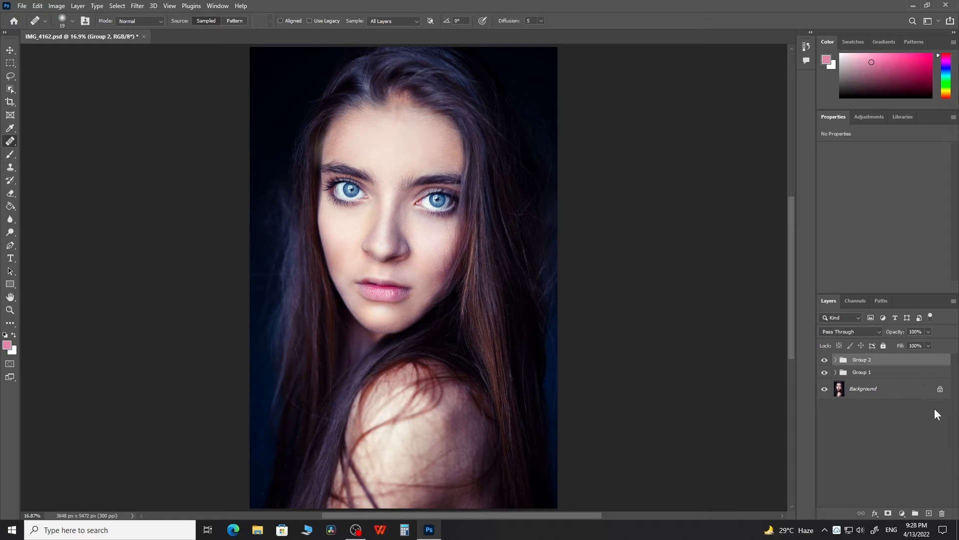
left_click(824, 360)
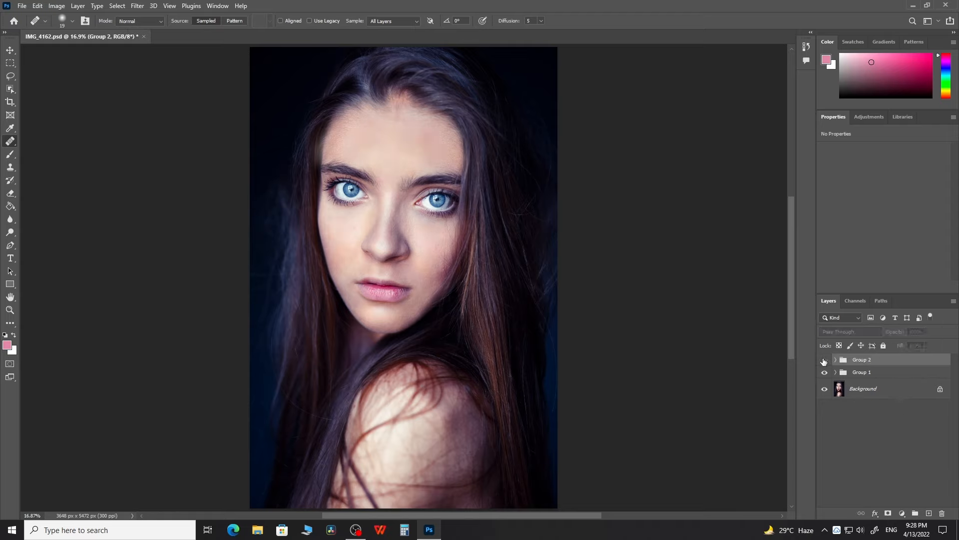
left_click(823, 359)
left_click(824, 360)
left_click(824, 360)
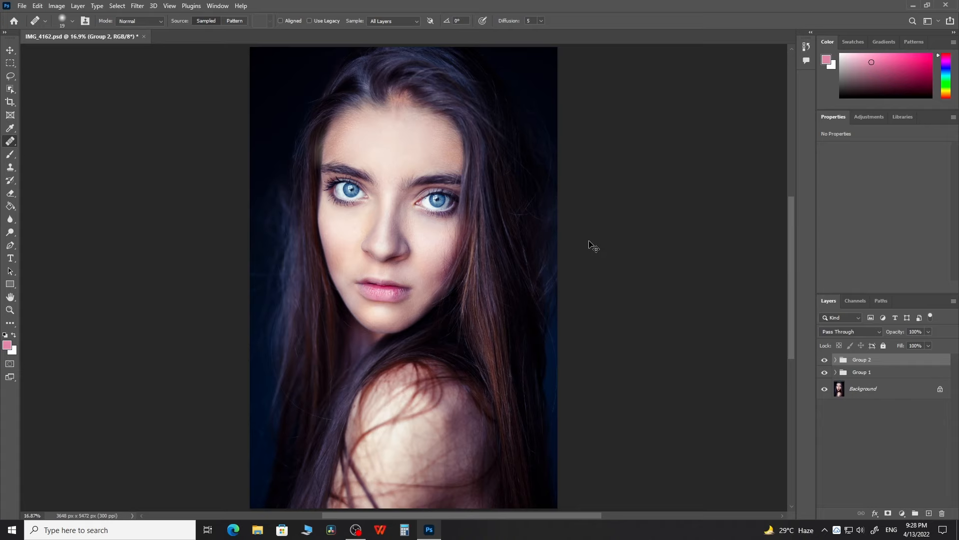
Examine the whites, irises and lashes of both eyes at 100% zoom.
key("ctrl+plus")
key("ctrl+plus")
key("ctrl+plus")
key("ctrl+plus")
key("ctrl+plus")
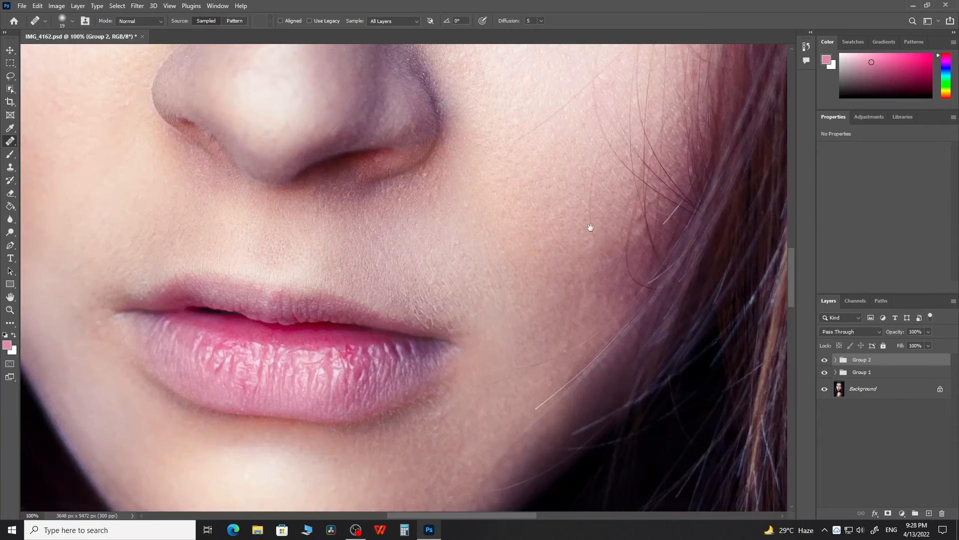
scroll(605, 240, "up", 10)
scroll(401, 251, "left", 3)
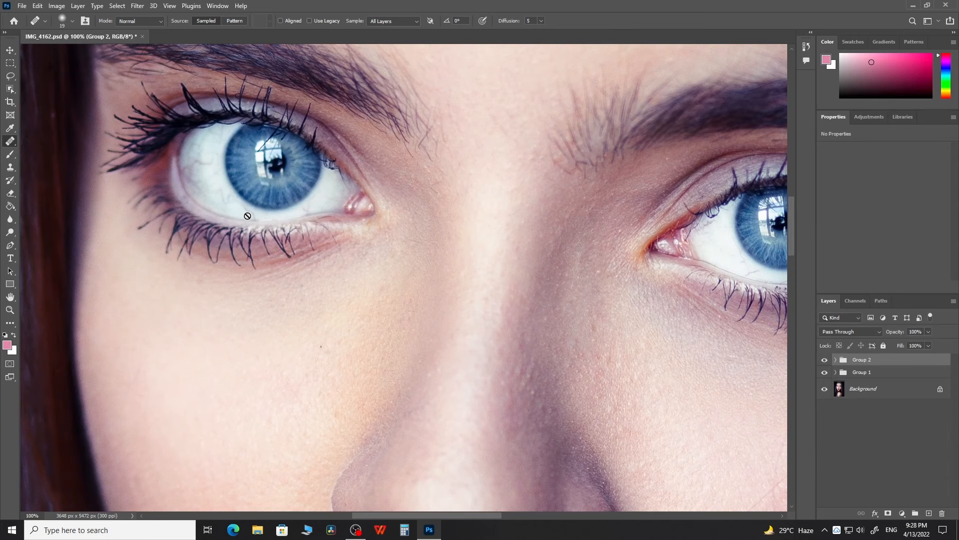
left_click_drag(597, 257, 296, 259)
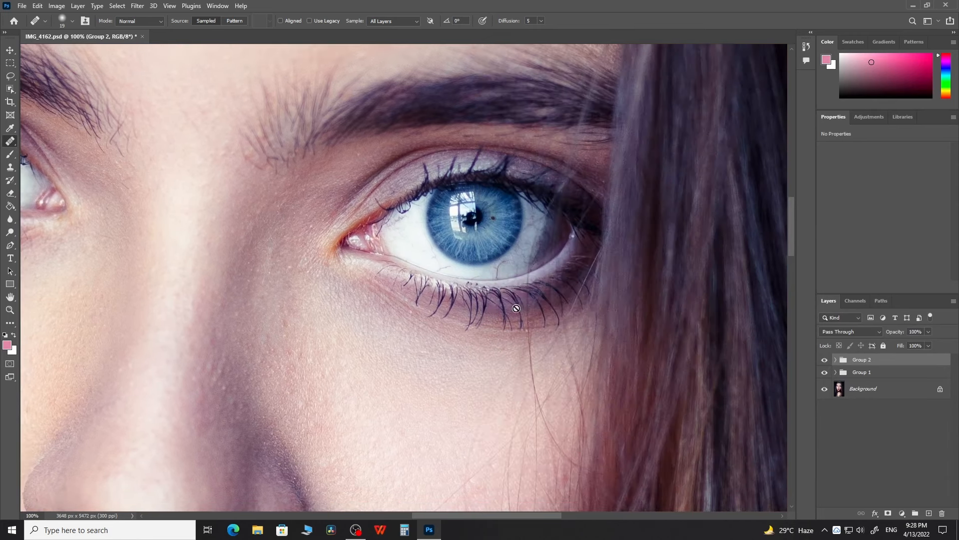
left_click_drag(285, 284, 395, 268)
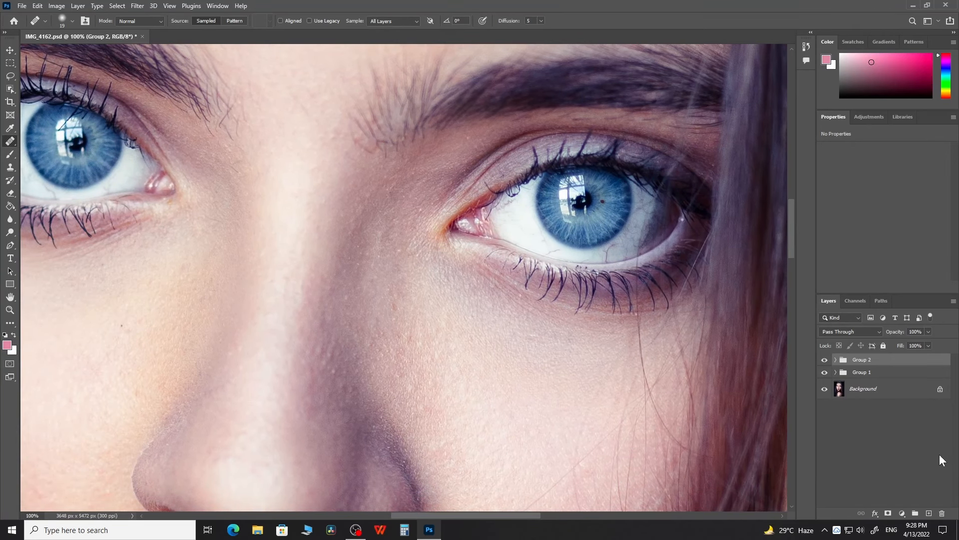
Add an empty layer above Group 2 and choose the Healing Brush for the eye clean-up.
left_click(929, 513)
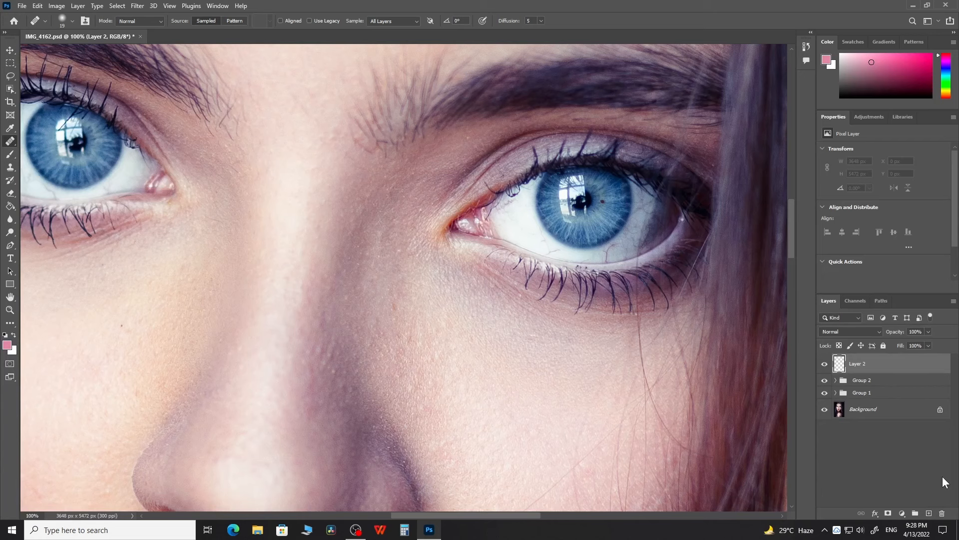
right_click(10, 140)
left_click(37, 151)
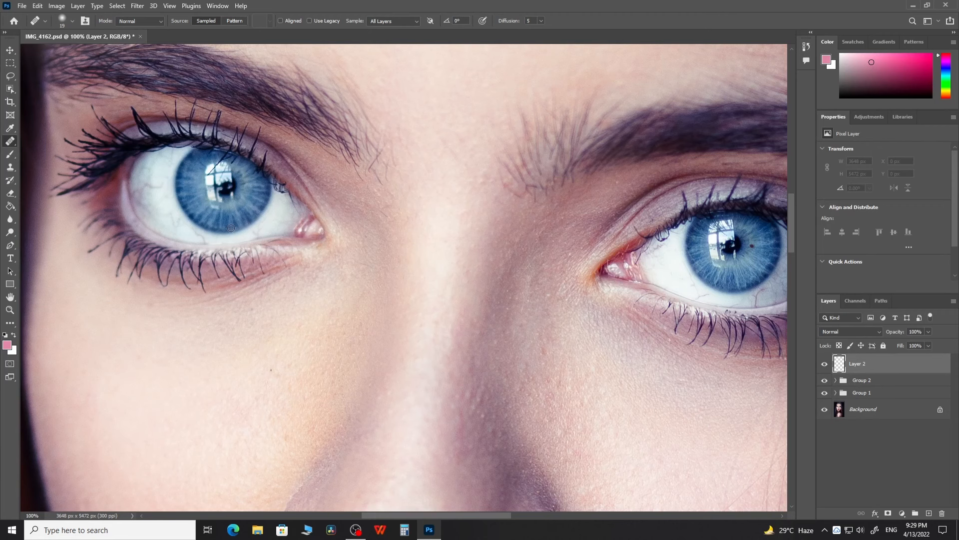
Heal the veins in the outer white of the image-left eye using clean white sampled nearby.
scroll(160, 212, "up", 5)
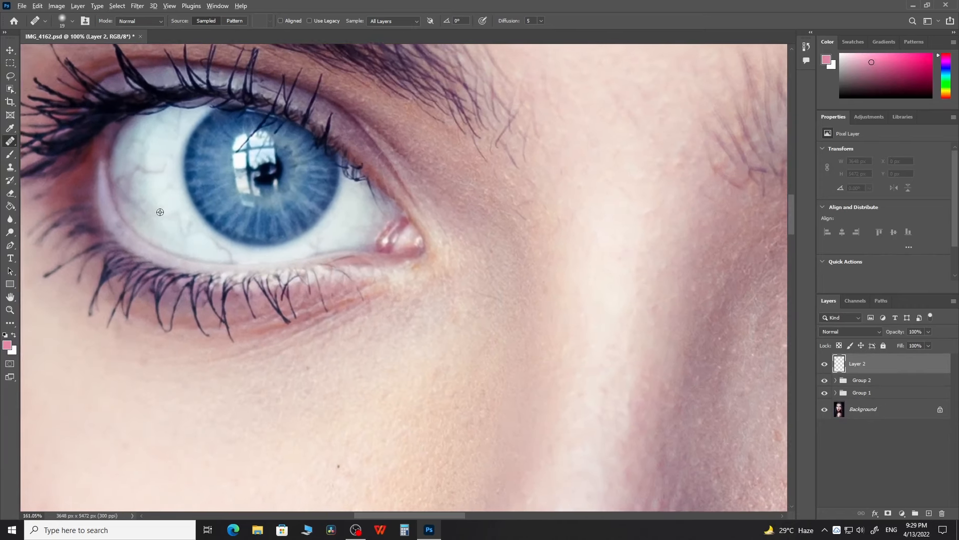
scroll(160, 212, "up", 3)
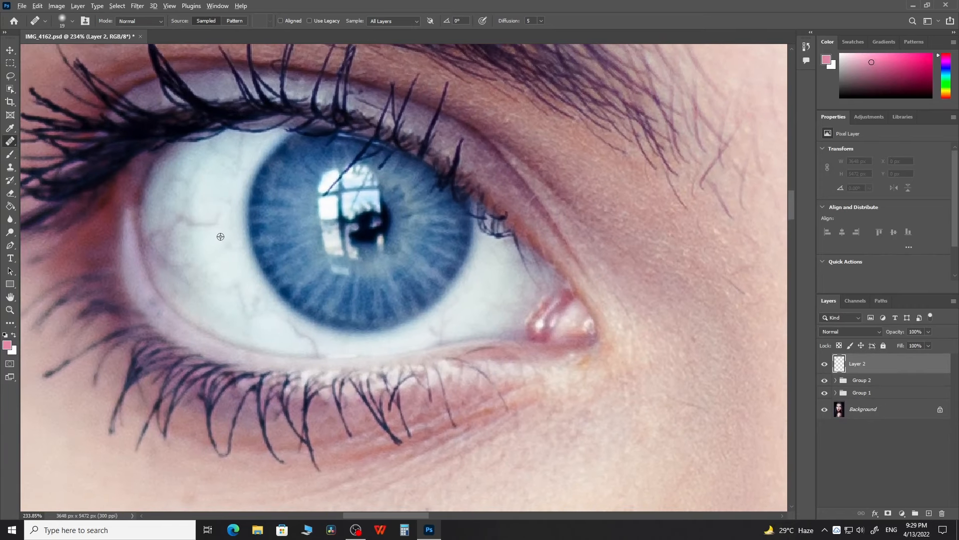
key("bracketleft")
mouse_move(220, 218)
left_mouse_down()
mouse_move(190, 223)
mouse_move(189, 192)
mouse_move(165, 256)
mouse_move(182, 275)
left_mouse_up()
key("bracketright")
left_click(208, 233, "alt")
left_click(174, 182, "alt")
left_click(197, 255, "alt")
left_click_drag(207, 265, 222, 250)
left_click(212, 272, "alt")
left_click(231, 297, "alt")
Heal the veins below the iris and toward the tear duct of the image-left eye.
left_click_drag(252, 307, 310, 345)
left_click(277, 343, "alt")
left_click(284, 326, "alt")
left_click(340, 268, "alt")
mouse_move(502, 309)
left_mouse_down()
mouse_move(373, 273)
mouse_move(310, 295)
left_mouse_up()
left_click(328, 284, "alt")
left_click(343, 288, "alt")
left_click_drag(369, 271, 396, 253)
mouse_move(134, 296)
left_mouse_down()
mouse_move(255, 298)
mouse_move(292, 318)
left_mouse_up()
left_click(238, 178, "alt")
left_click_drag(258, 155, 241, 139)
left_click(261, 156, "alt")
Clone clean white over the remaining blotches in the image-left eye's outer white with the Clone Stamp.
key("s")
left_click(254, 228, "alt")
mouse_move(213, 206)
left_mouse_down()
mouse_move(189, 214)
mouse_move(214, 227)
mouse_move(238, 276)
mouse_move(205, 250)
mouse_move(237, 298)
left_mouse_up()
left_click(231, 214, "alt")
left_click(221, 235, "alt")
left_click_drag(192, 222, 188, 210)
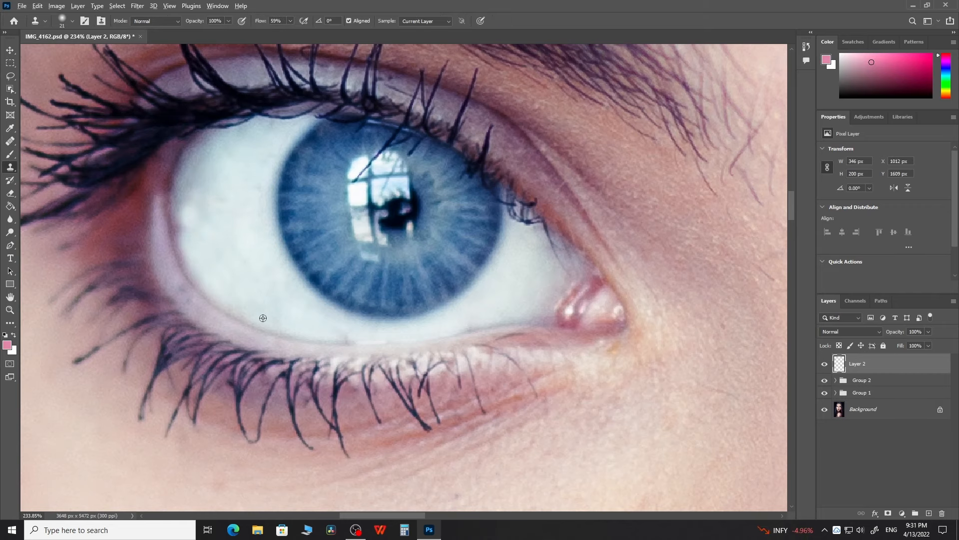
scroll(317, 294, "down", 10)
scroll(305, 286, "up", 10)
mouse_move(230, 240)
left_mouse_down()
mouse_move(233, 249)
mouse_move(227, 205)
mouse_move(238, 190)
mouse_move(213, 274)
left_mouse_up()
left_click(229, 21)
left_click(263, 194, "alt")
mouse_move(300, 159)
left_mouse_down()
mouse_move(293, 242)
mouse_move(283, 239)
left_mouse_up()
Heal the veins in the inner white of the image-right eye with the Healing Brush.
scroll(293, 243, "down", 10)
scroll(274, 256, "up", 5)
left_click(10, 142)
scroll(382, 298, "up", 3)
scroll(383, 298, "up", 3)
left_click(310, 230, "alt")
left_click_drag(289, 225, 267, 254)
mouse_move(293, 257)
left_mouse_down()
mouse_move(289, 278)
mouse_move(332, 323)
mouse_move(368, 342)
left_mouse_up()
left_click(296, 300, "alt")
mouse_move(364, 343)
left_mouse_down()
mouse_move(346, 301)
mouse_move(369, 305)
mouse_move(394, 331)
left_mouse_up()
left_click(329, 266, "alt")
left_click_drag(382, 327, 319, 271)
left_click(314, 268, "alt")
Heal the finer veins along the lower white of the image-right eye with a smaller brush.
key("bracketleft")
mouse_move(375, 296)
left_mouse_down()
mouse_move(337, 305)
mouse_move(304, 269)
left_mouse_up()
left_click(355, 273, "alt")
left_click(417, 296, "alt")
left_click_drag(430, 301, 395, 300)
left_click_drag(380, 277, 210, 271)
left_click(283, 276, "alt")
mouse_move(296, 277)
left_mouse_down()
mouse_move(311, 292)
mouse_move(249, 298)
mouse_move(314, 267)
mouse_move(324, 288)
mouse_move(313, 290)
mouse_move(323, 263)
mouse_move(351, 250)
left_mouse_up()
left_click(292, 280, "alt")
left_click(313, 290, "alt")
left_click_drag(323, 295, 293, 294)
left_click(293, 293, "alt")
left_click_drag(316, 289, 315, 261)
left_click(327, 290, "alt")
Heal the outer white of the image-right eye with a 10 px brush and remove the brown spot in its iris.
mouse_move(307, 286)
left_mouse_down()
mouse_move(306, 235)
mouse_move(275, 263)
mouse_move(329, 272)
mouse_move(326, 301)
mouse_move(278, 337)
left_mouse_up()
left_click(296, 294, "alt")
left_click(331, 295, "alt")
mouse_move(352, 289)
left_mouse_down()
mouse_move(284, 295)
mouse_move(390, 297)
left_mouse_up()
left_click_drag(361, 219, 329, 287)
mouse_move(330, 292)
left_mouse_down()
mouse_move(347, 277)
mouse_move(365, 281)
mouse_move(364, 321)
left_mouse_up()
left_click_drag(367, 301, 339, 297)
left_click_drag(344, 258, 334, 228)
mouse_move(350, 192)
left_mouse_down()
mouse_move(367, 184)
mouse_move(389, 165)
mouse_move(345, 196)
mouse_move(358, 152)
mouse_move(356, 130)
left_mouse_up()
left_click(342, 235, "alt")
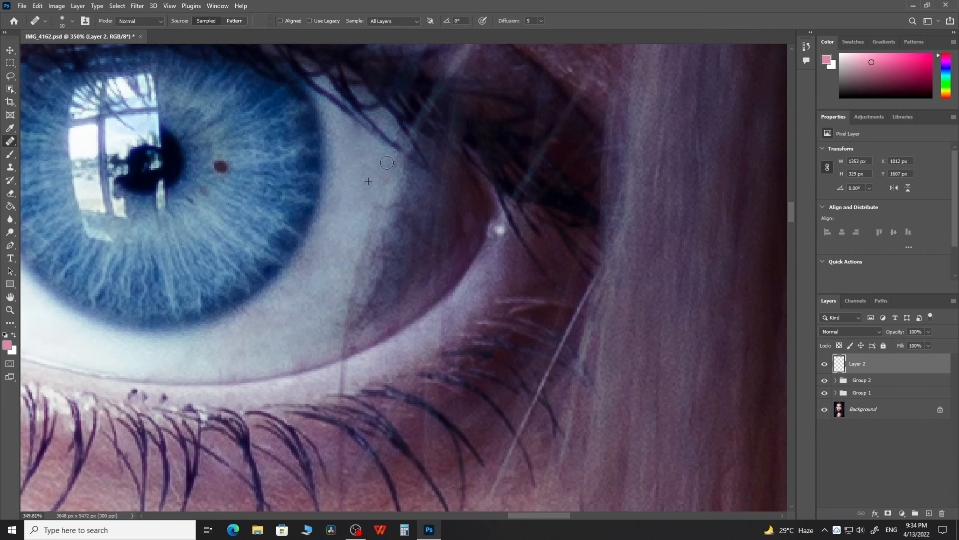
scroll(328, 299, "up", 1)
left_click_drag(335, 235, 328, 285)
scroll(394, 325, "down", 5)
left_click(372, 210)
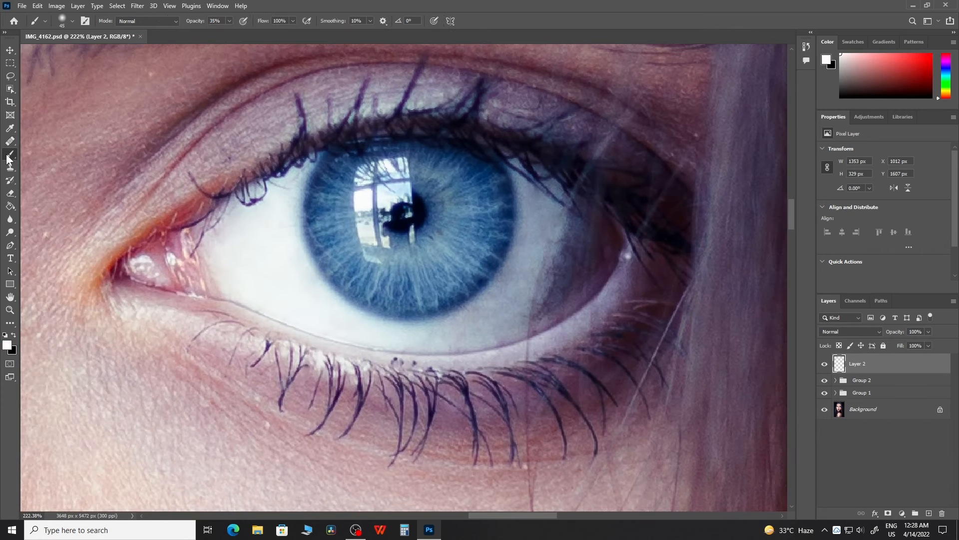
Paint a sampled grey-blue over the shadowed outer white of the image-right eye at 31% brush opacity.
left_click(528, 270, "alt")
left_click_drag(229, 21, 227, 30)
mouse_move(577, 230)
left_mouse_down()
mouse_move(517, 317)
mouse_move(561, 295)
mouse_move(591, 229)
mouse_move(522, 314)
mouse_move(555, 292)
mouse_move(586, 225)
mouse_move(519, 325)
left_mouse_up()
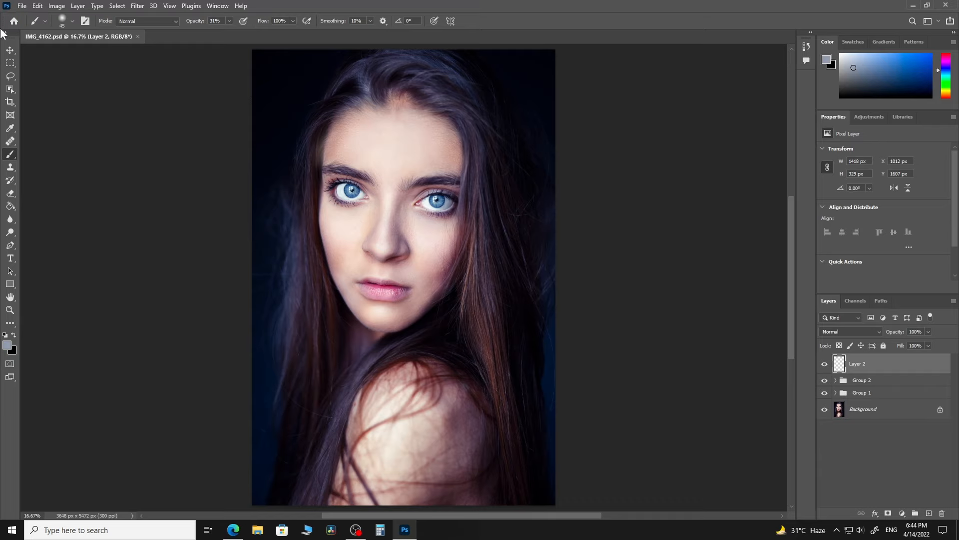
Stamp all visible layers into a new top layer and duplicate that merged layer.
left_click(10, 50)
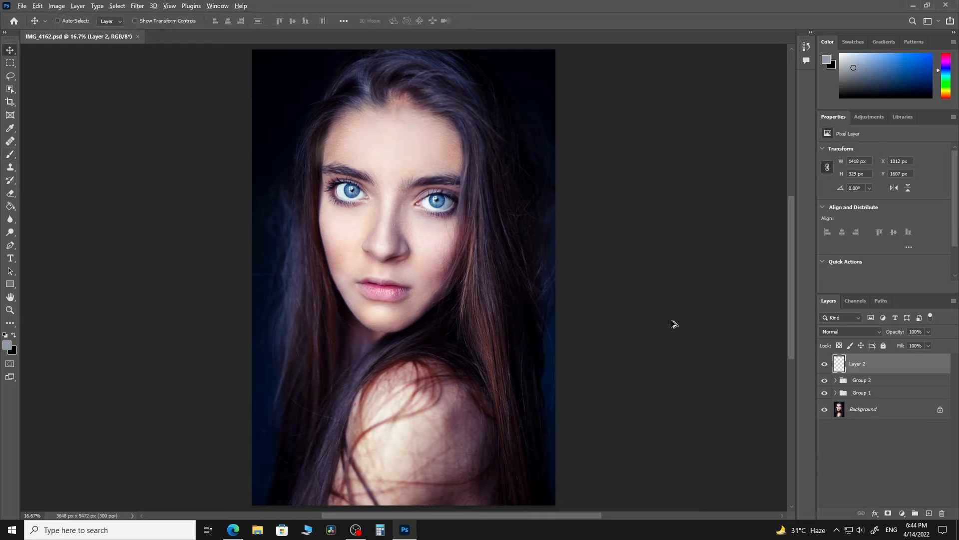
key("ctrl+shift+alt+e")
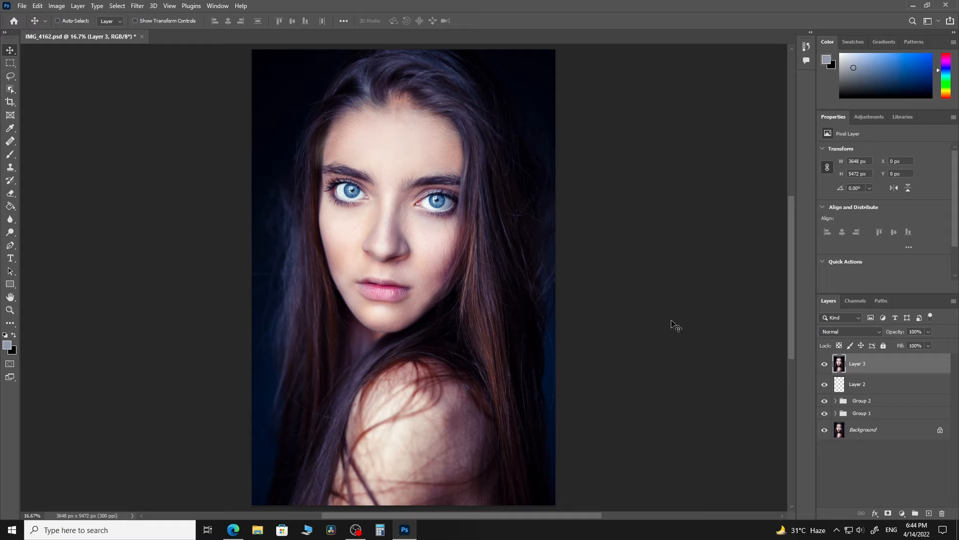
key("ctrl+j")
Apply High Pass with a 4.8 pixel radius to the merged copy and set its blend mode to Overlay.
left_click(141, 6)
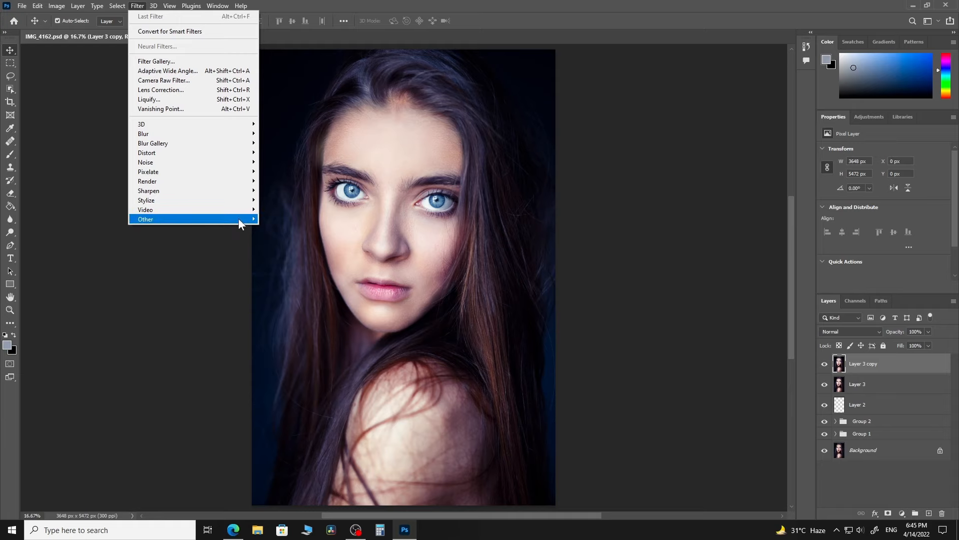
mouse_move(238, 218)
left_click(279, 228)
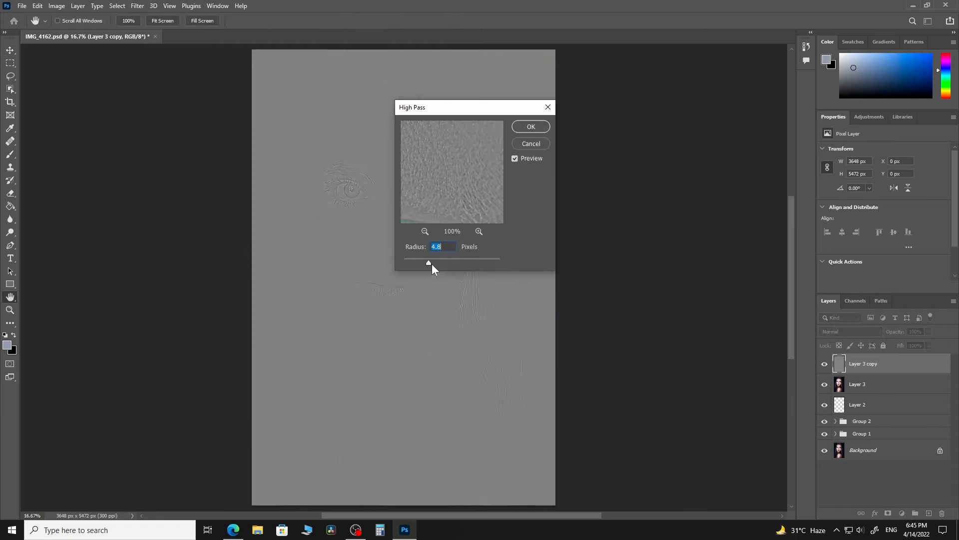
left_click(531, 126)
left_click(852, 332)
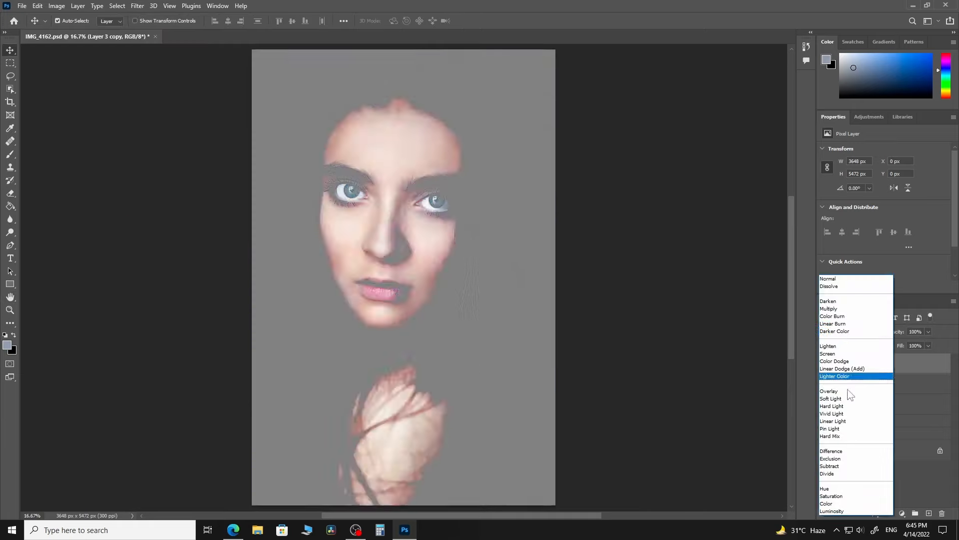
left_click(849, 392)
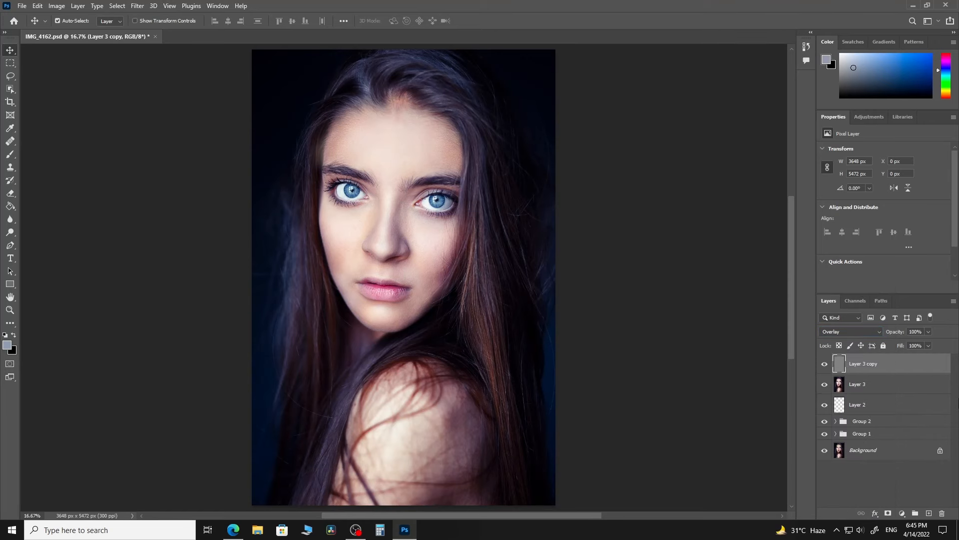
Hide the High Pass layer with a black mask and paint white over the eyes and eyebrows at 43% and 70% brush opacity.
scroll(432, 181, "up", 7)
left_click_drag(416, 239, 471, 262)
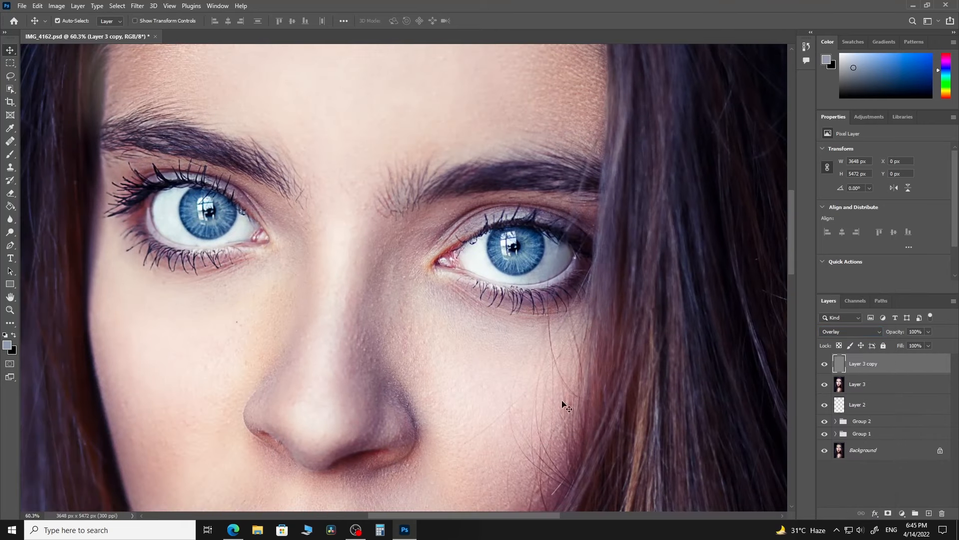
left_click(891, 513, "alt")
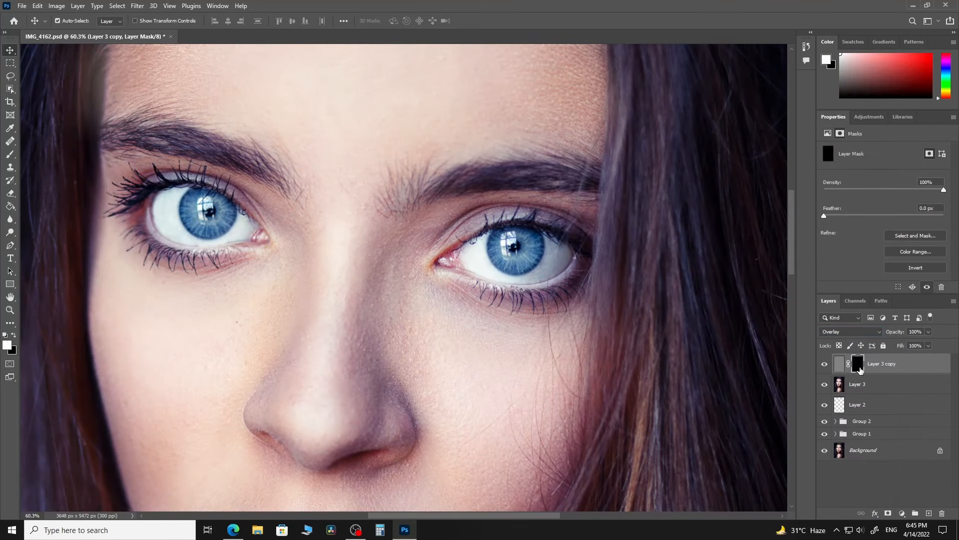
key("b")
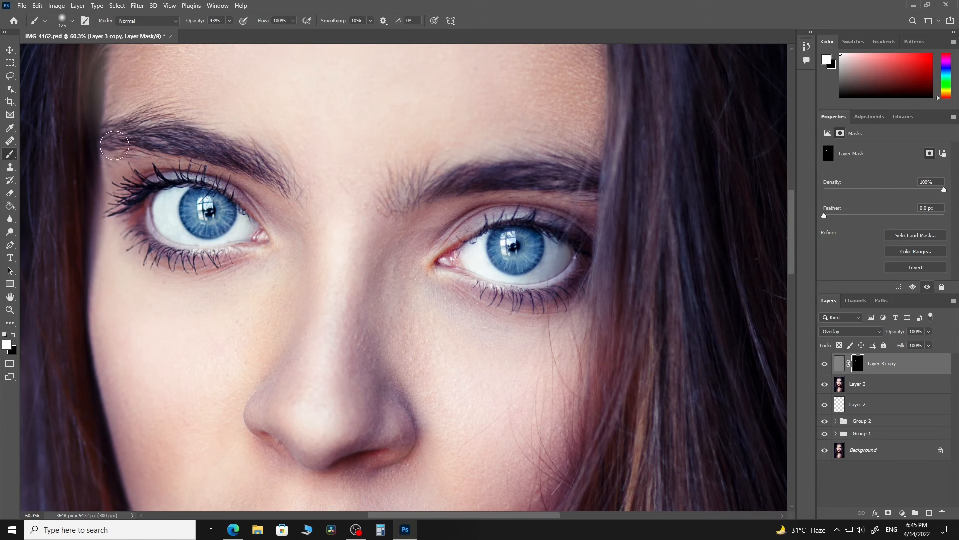
mouse_move(573, 274)
left_mouse_down()
mouse_move(459, 239)
mouse_move(522, 211)
mouse_move(586, 248)
mouse_move(561, 275)
mouse_move(574, 249)
left_mouse_up()
key("7")
Group the masked High Pass layer with the merged layer beneath it and hide the group.
left_click(887, 384, "shift")
key("ctrl+g")
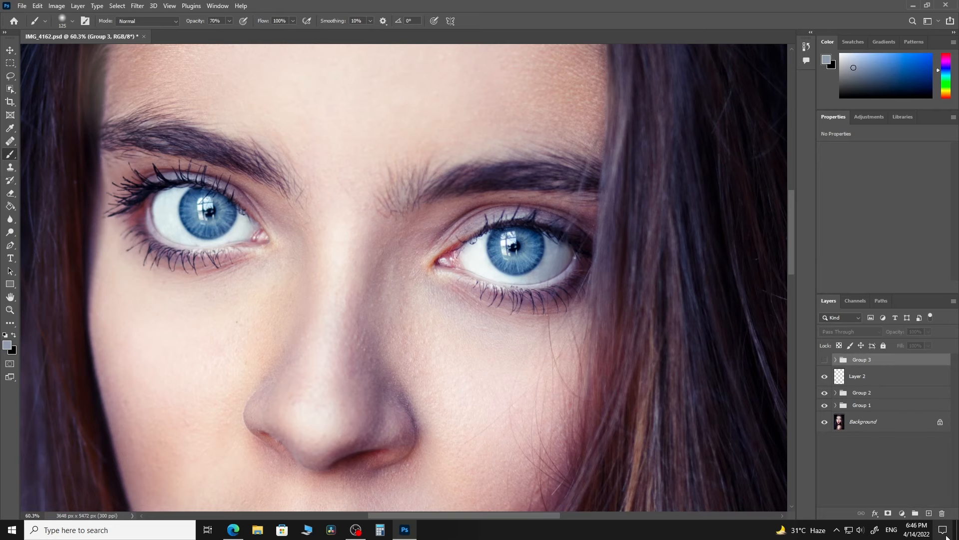
Duplicate the texture layer inside Group 1 and hide the original texture layer.
left_click(836, 405)
left_click(883, 431)
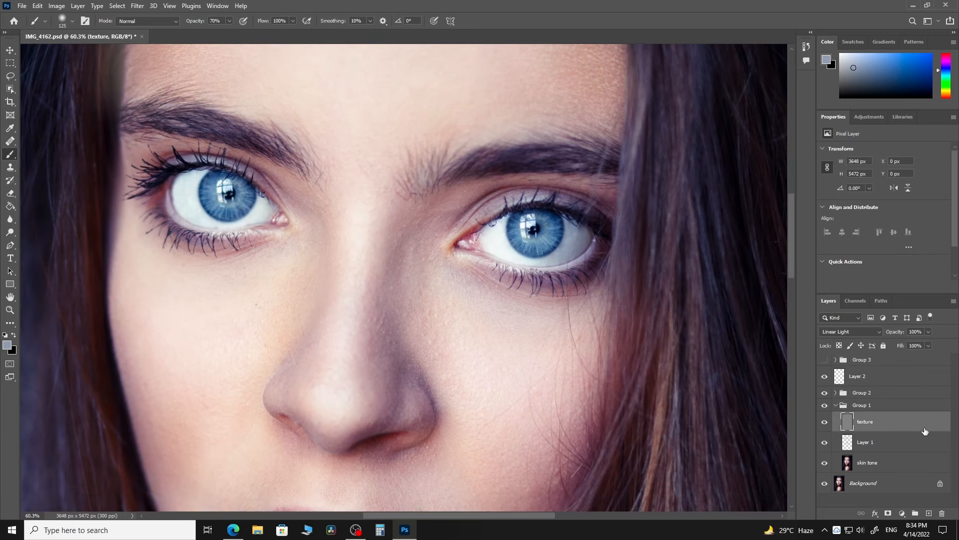
key("ctrl+j")
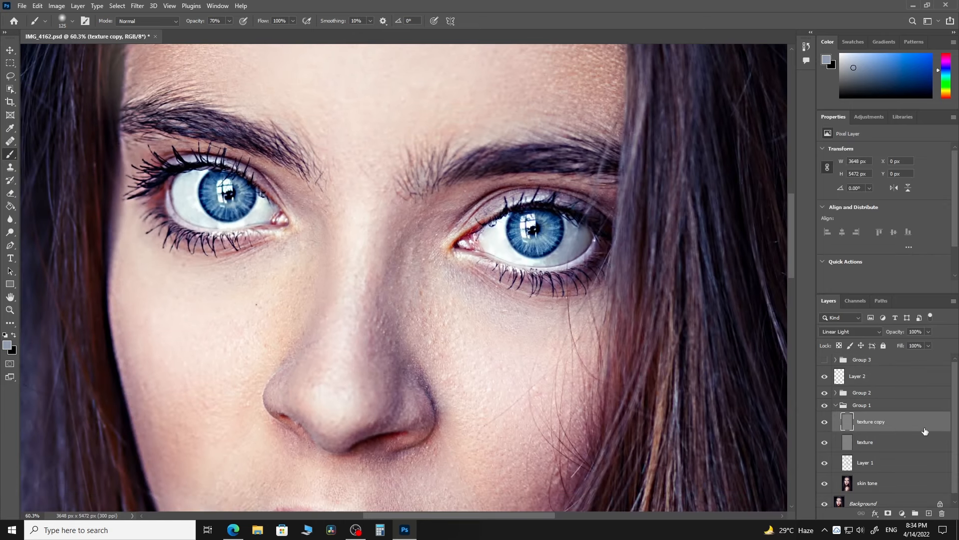
left_click(823, 442)
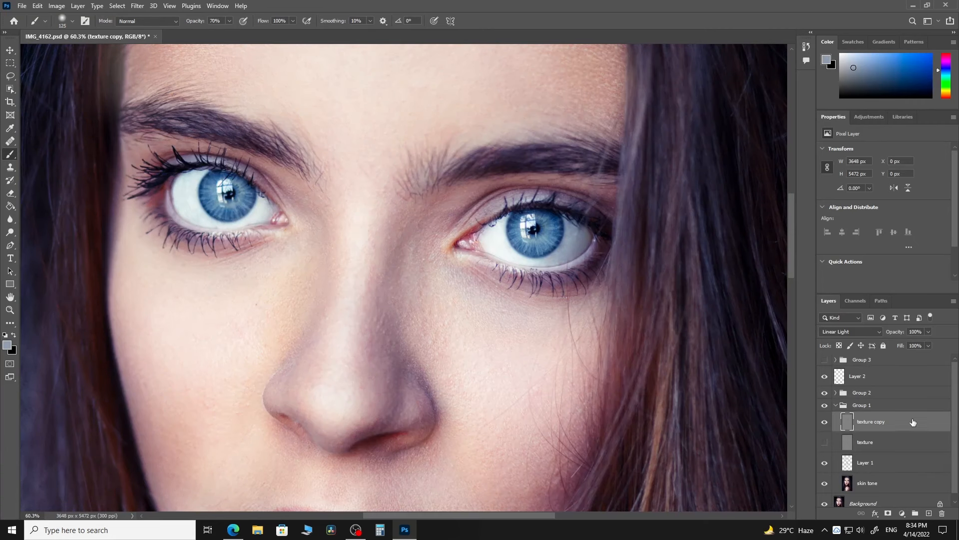
left_click(136, 6)
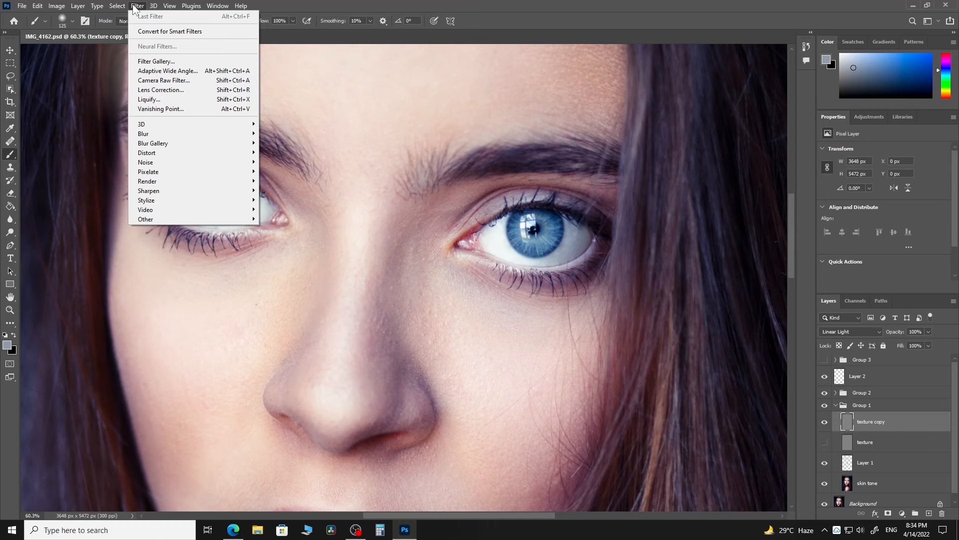
mouse_move(250, 218)
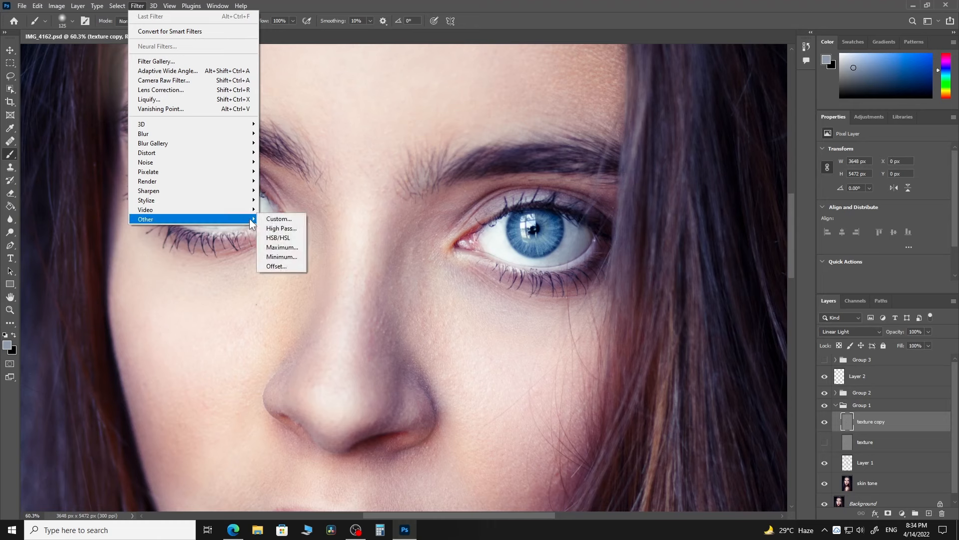
left_click(285, 224)
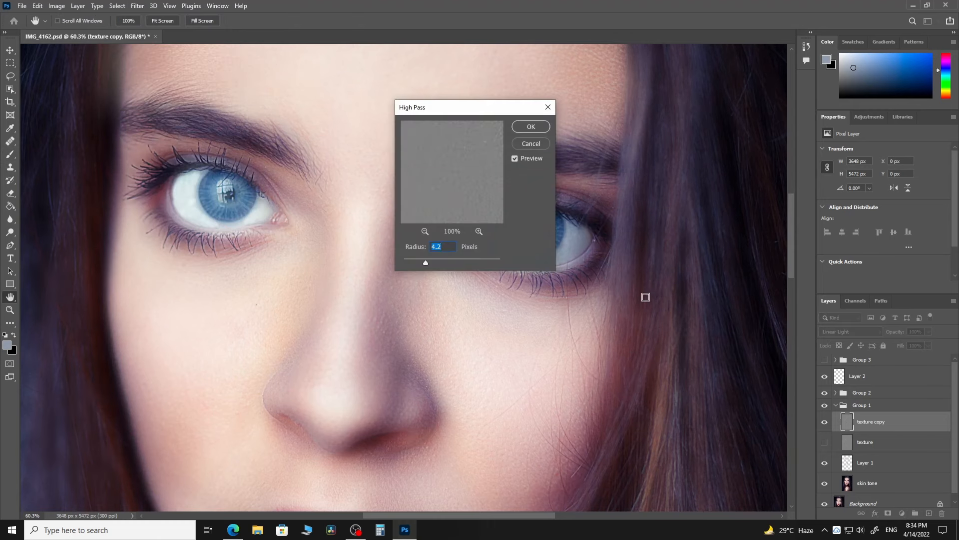
left_click(529, 144)
key("b")
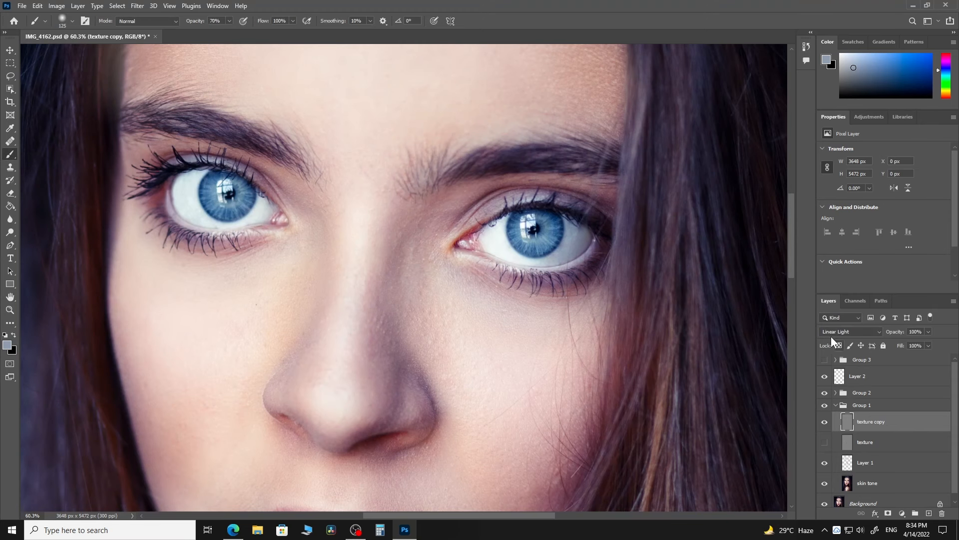
Open the Custom filter for the texture copy and move its dialog clear of the eyes.
left_click(138, 6)
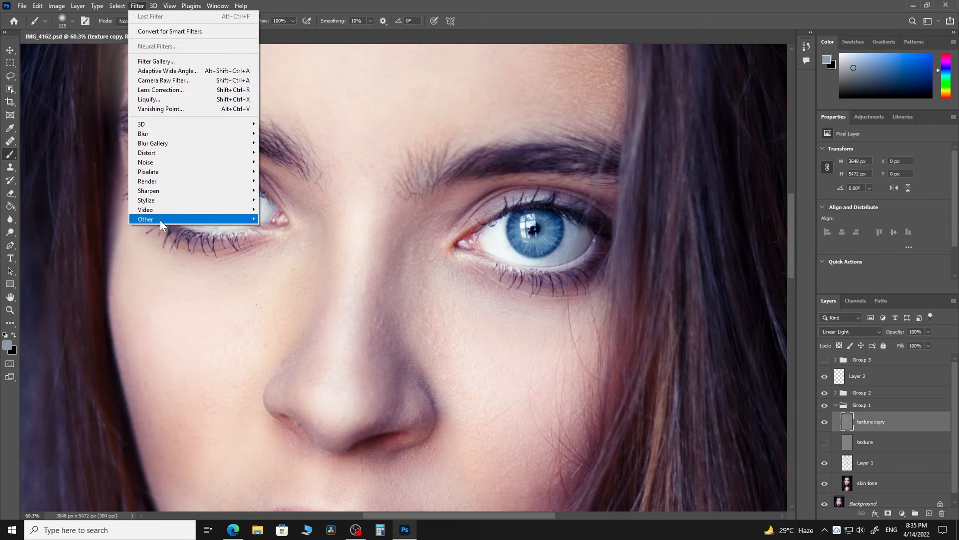
mouse_move(161, 222)
left_click(279, 218)
left_click_drag(478, 122, 656, 331)
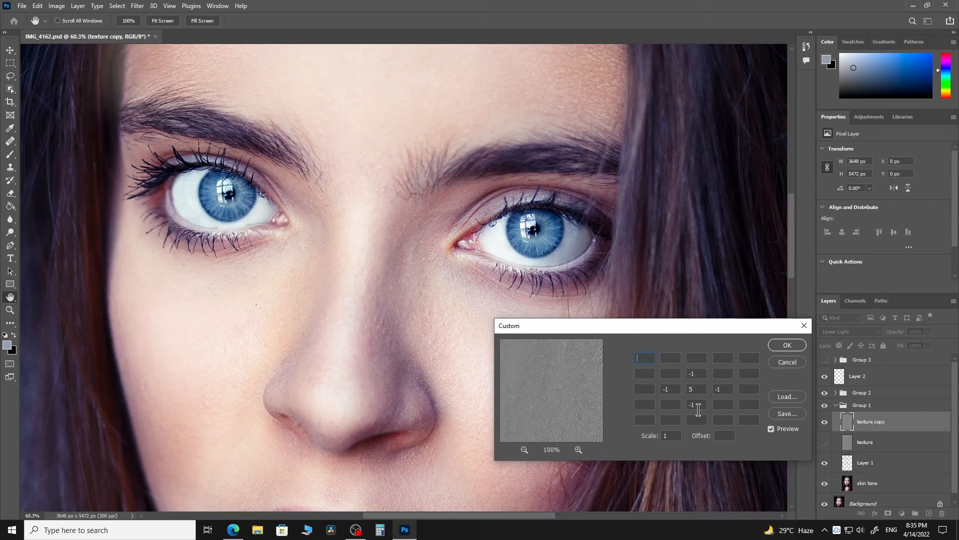
Try a Custom kernel with scale 2, centre 10 and surrounding values of -2, and reset it to the defaults.
left_click_drag(672, 435, 644, 435)
type("2-2")
left_click_drag(706, 373, 652, 367)
type("-2")
left_click_drag(730, 388, 649, 405)
type("-2-2")
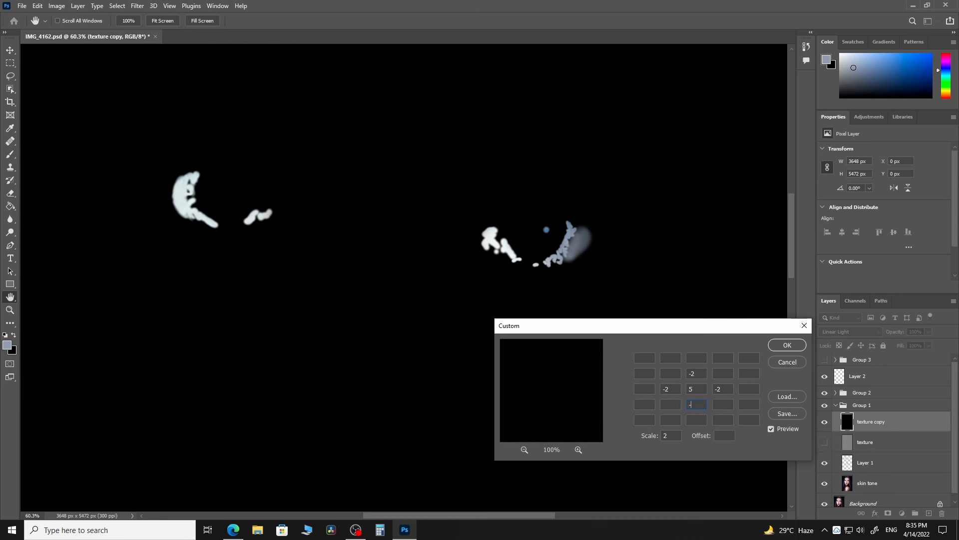
left_click_drag(698, 388, 671, 375)
type("10")
left_click(788, 362, "alt")
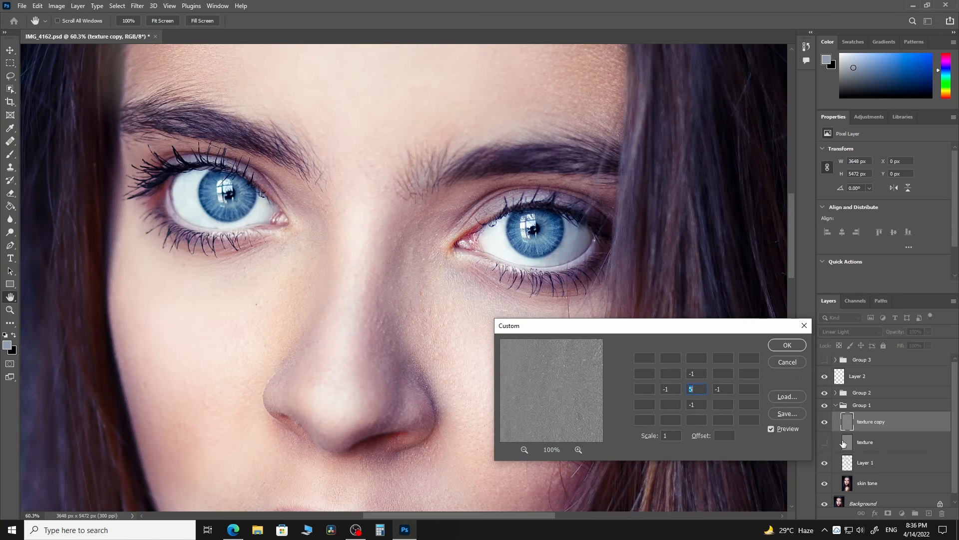
Apply the Custom filter with centre 5, neighbours -1 and scale 1, and give the texture copy a black mask.
left_click(785, 346)
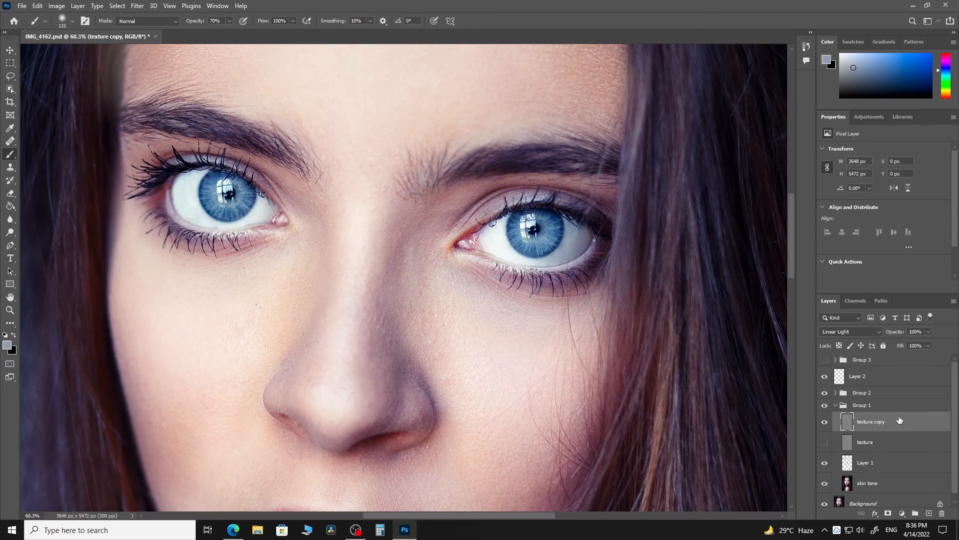
left_click(888, 513)
key("ctrl+i")
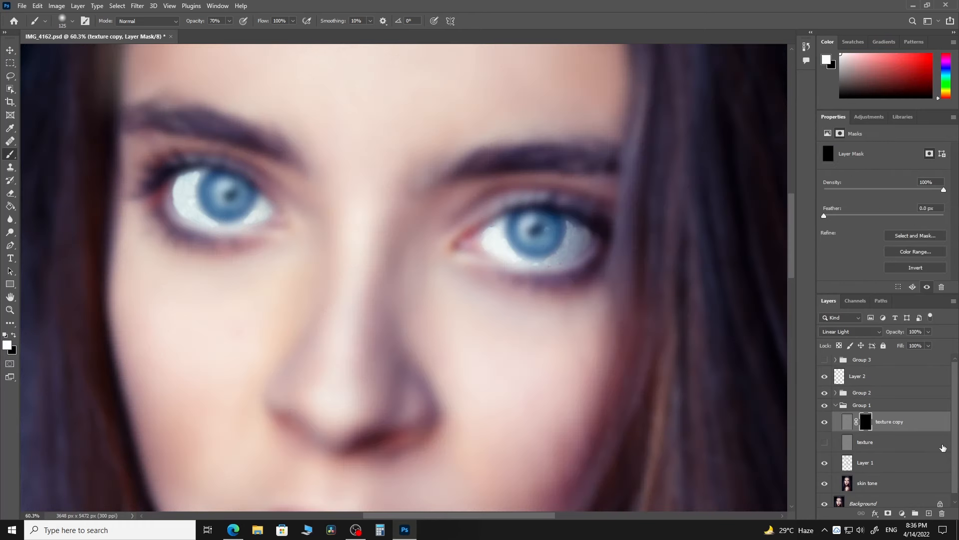
Show the original texture layer again and set the brush to size 200 with 34% opacity.
left_click(825, 442)
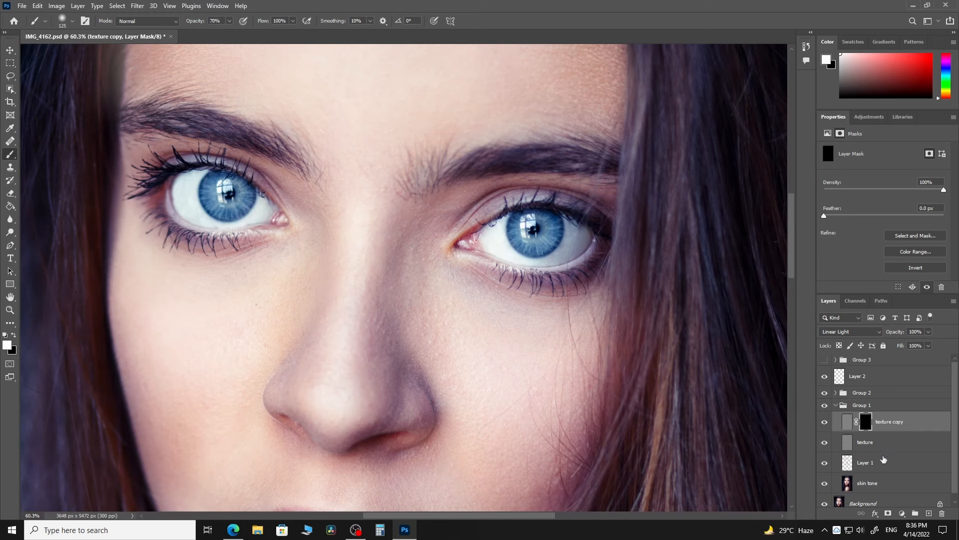
key("bracketright")
key("bracketright")
key("bracketright")
left_click(231, 25)
left_click_drag(230, 31, 216, 36)
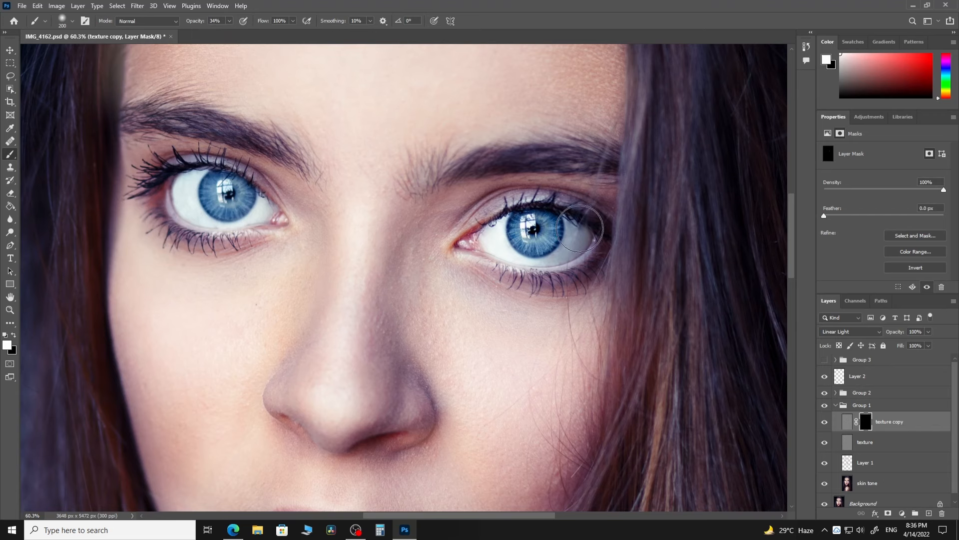
Paint white on the texture copy's mask over both eyes and brow areas, and compare the image with that layer off and on.
left_click_drag(493, 257, 573, 271)
left_click_drag(426, 175, 552, 167)
mouse_move(230, 187)
left_mouse_down()
mouse_move(147, 176)
mouse_move(166, 217)
mouse_move(226, 238)
mouse_move(276, 215)
left_mouse_up()
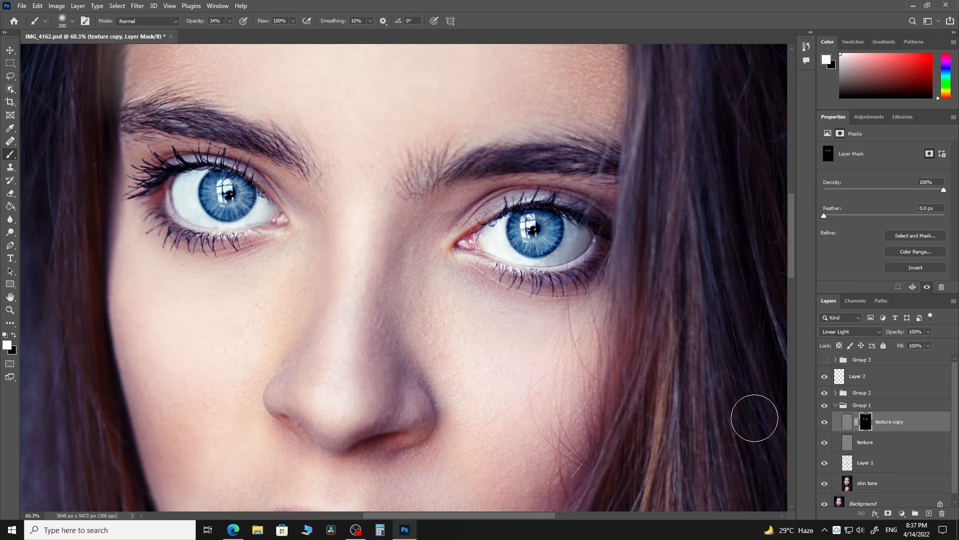
key("ctrl+0")
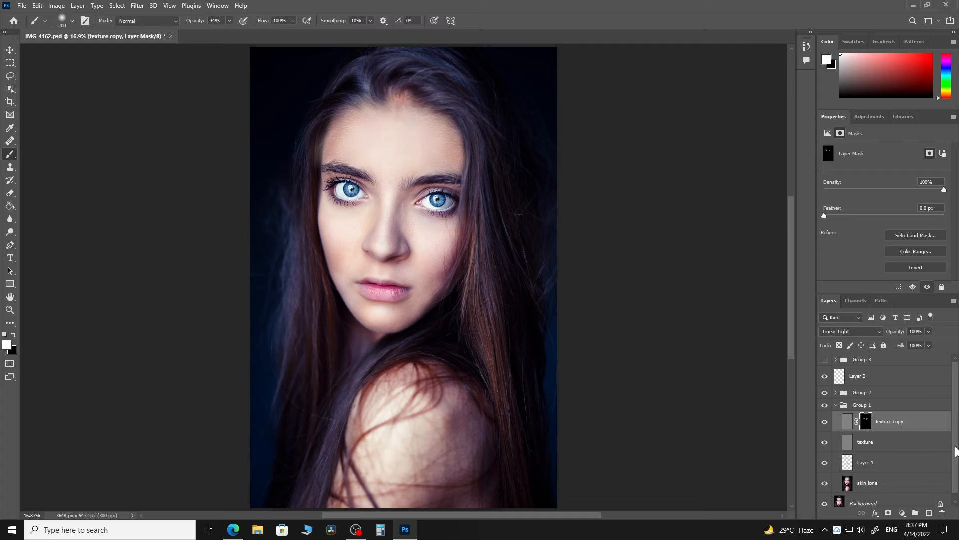
left_click(824, 423)
left_click(824, 422)
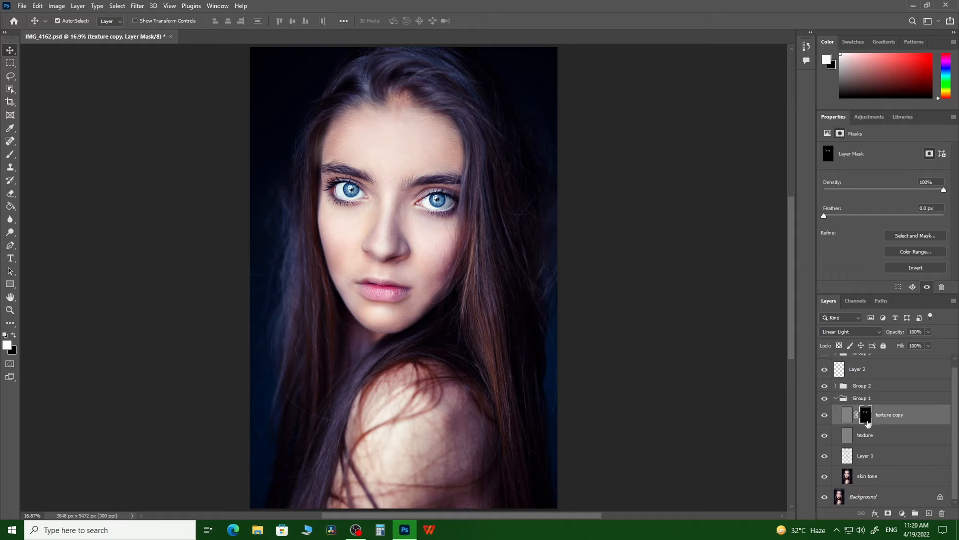
Duplicate the skin tone layer and rename the copy "lips".
left_click(872, 477)
key("ctrl+j")
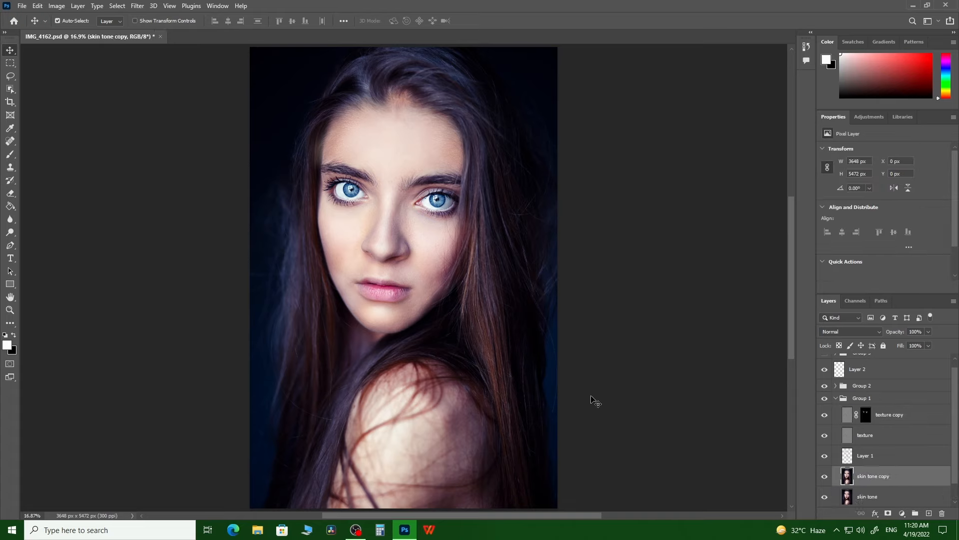
double_click(883, 478)
key("BackSpace")
key("Return")
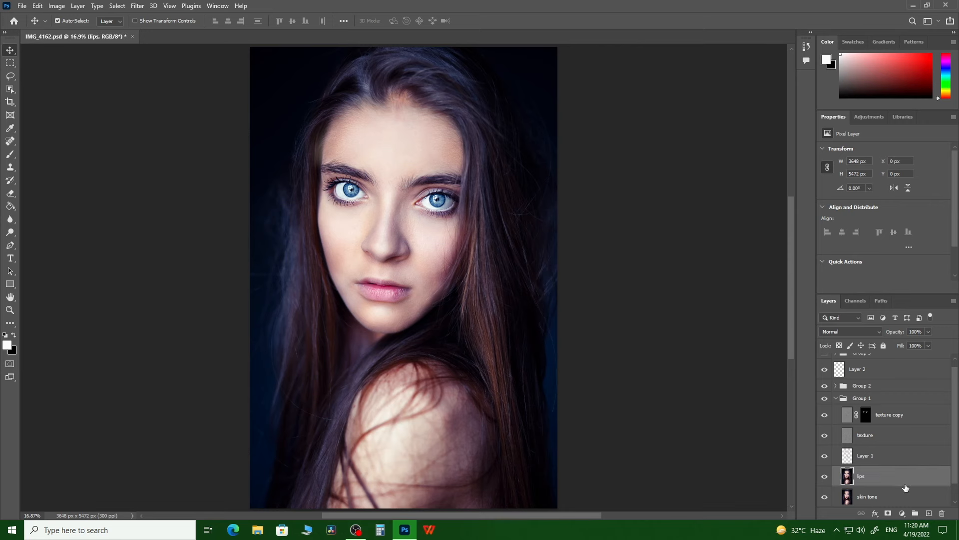
Trace the upper lip's edge from one mouth corner to the other with the Pen tool in Path mode.
key("ctrl+space")
left_click_drag(378, 293, 442, 266)
left_click_drag(443, 265, 416, 284)
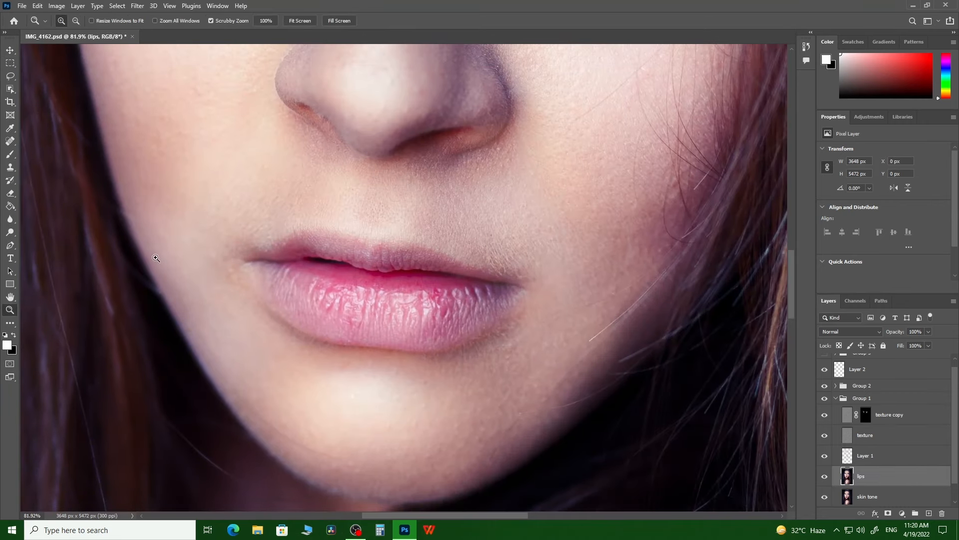
left_click(10, 245)
left_click(243, 255)
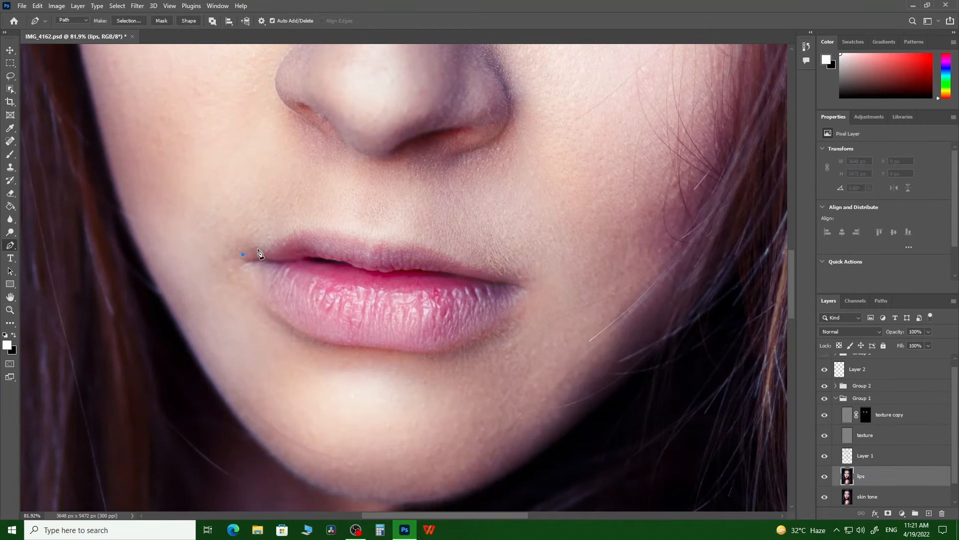
left_click_drag(294, 232, 304, 230)
left_click(294, 232, "alt")
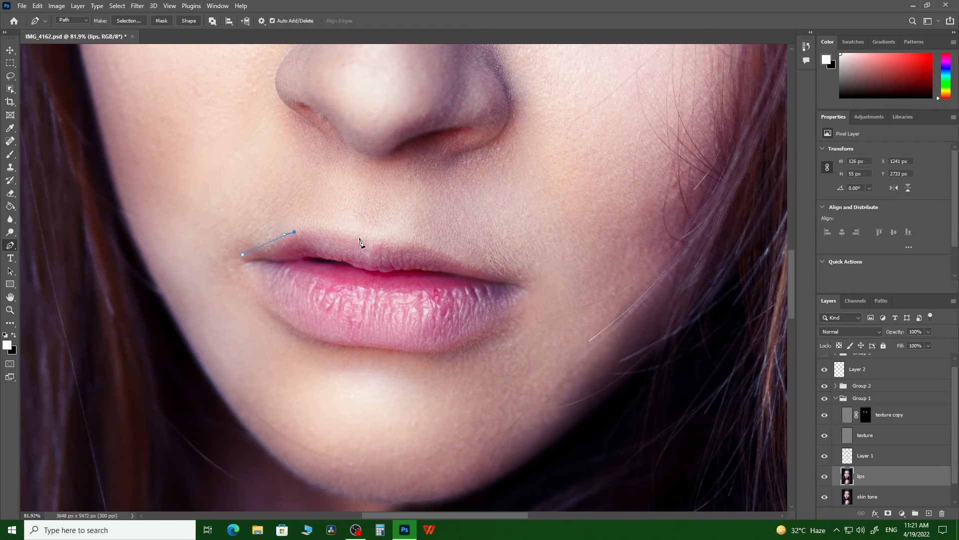
mouse_move(368, 240)
left_mouse_down()
mouse_move(397, 259)
mouse_move(383, 248)
left_mouse_up()
left_click_drag(451, 255, 454, 280)
left_click_drag(520, 278, 530, 285)
left_click(519, 278, "alt")
left_click(527, 283)
Trace the lower lip's edge, close the lip path, and convert it to a new anti-aliased selection with a 3-pixel feather.
left_click_drag(479, 337, 417, 355)
left_click(479, 337, "alt")
left_click(423, 353, "alt")
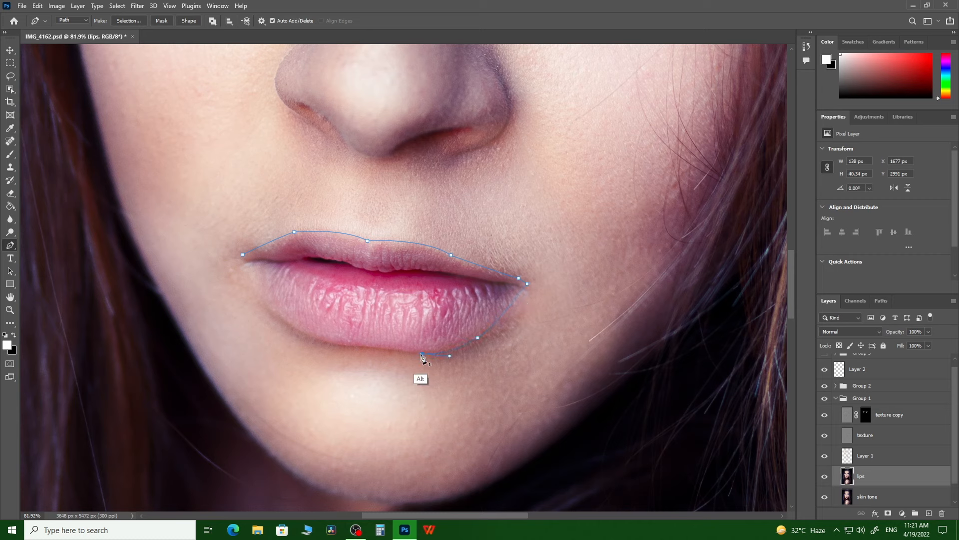
left_click(353, 346, "alt")
left_click(282, 317, "alt")
left_click_drag(243, 268, 239, 252)
left_click(243, 269, "alt")
left_click(243, 255)
left_click(131, 21)
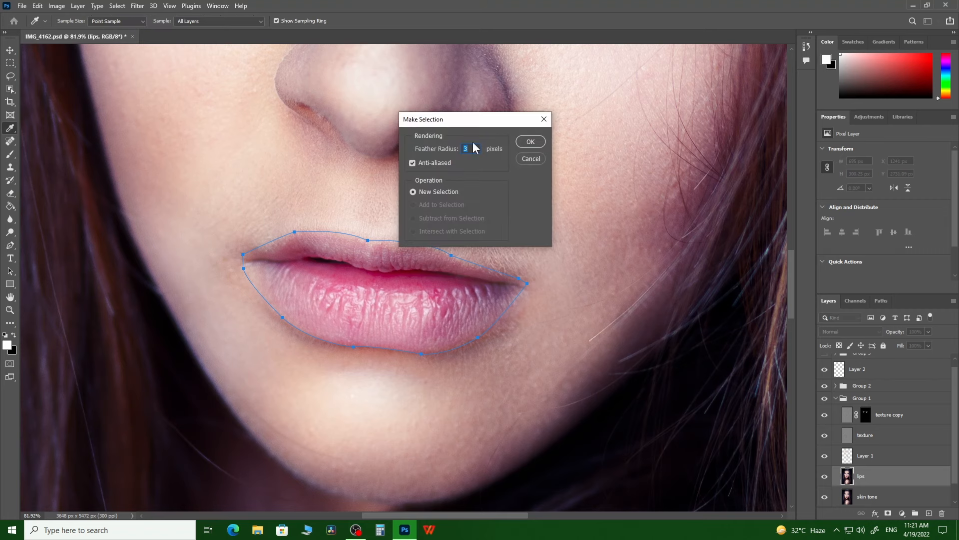
left_click(531, 142)
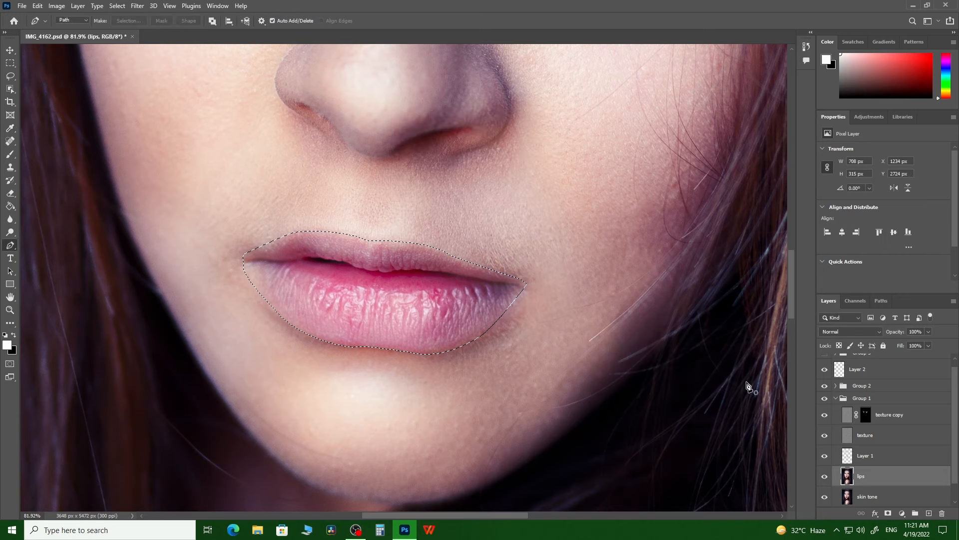
Add a magenta (f041e6) Solid Color fill layer over the lip selection and set its blend mode to Color Burn.
left_click(903, 512)
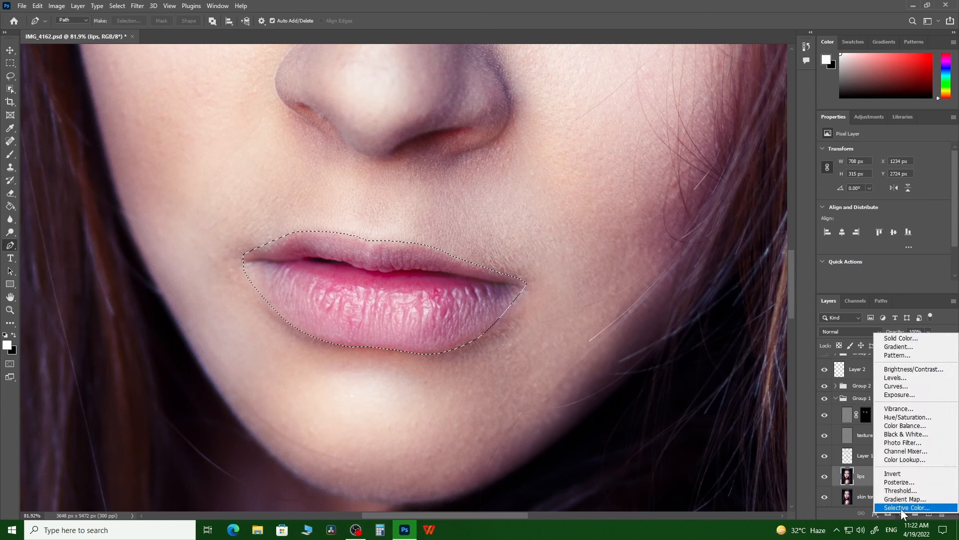
left_click(899, 336)
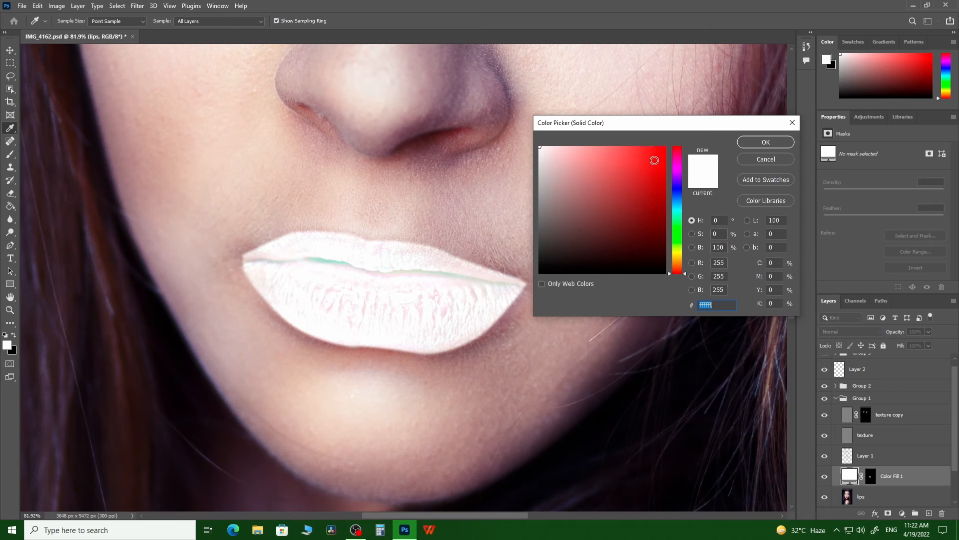
left_click(677, 166)
left_click(634, 155)
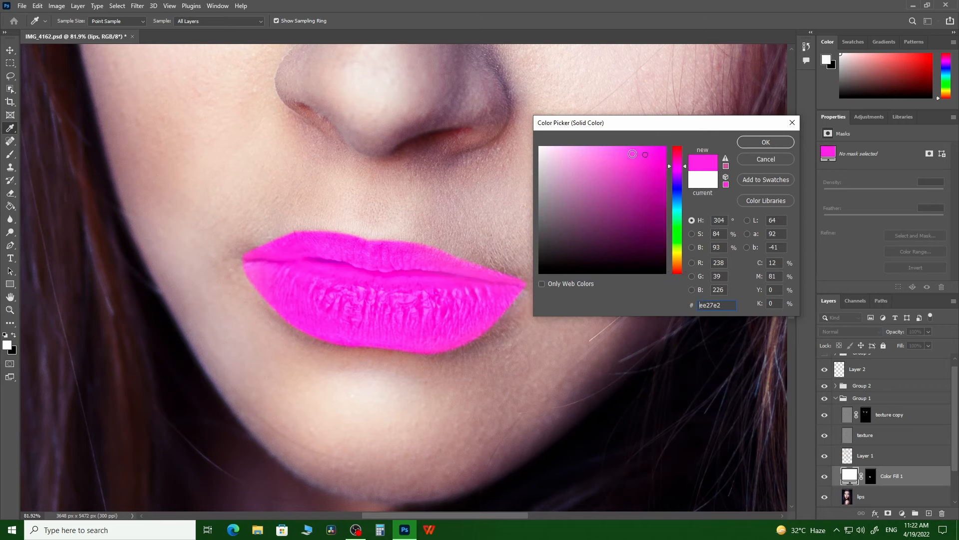
left_click(761, 143)
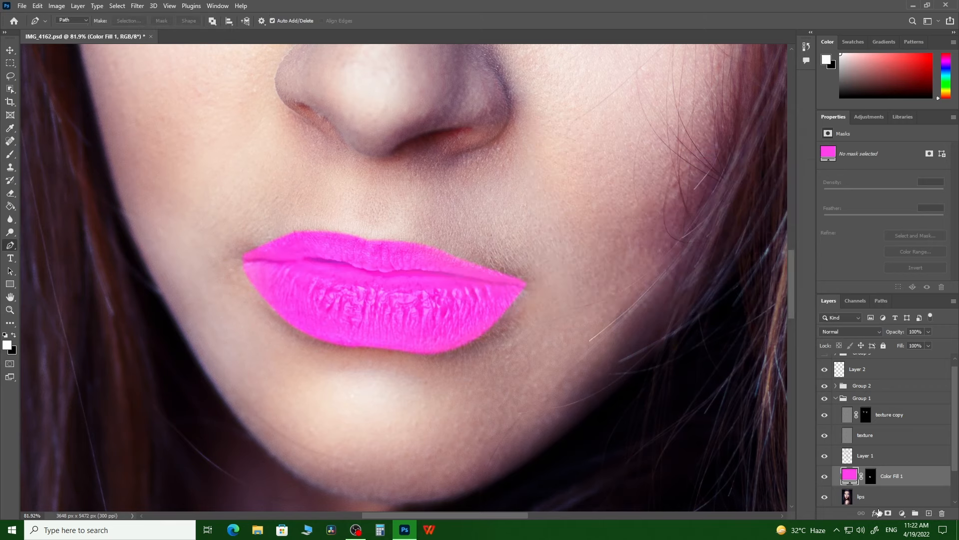
left_click(873, 333)
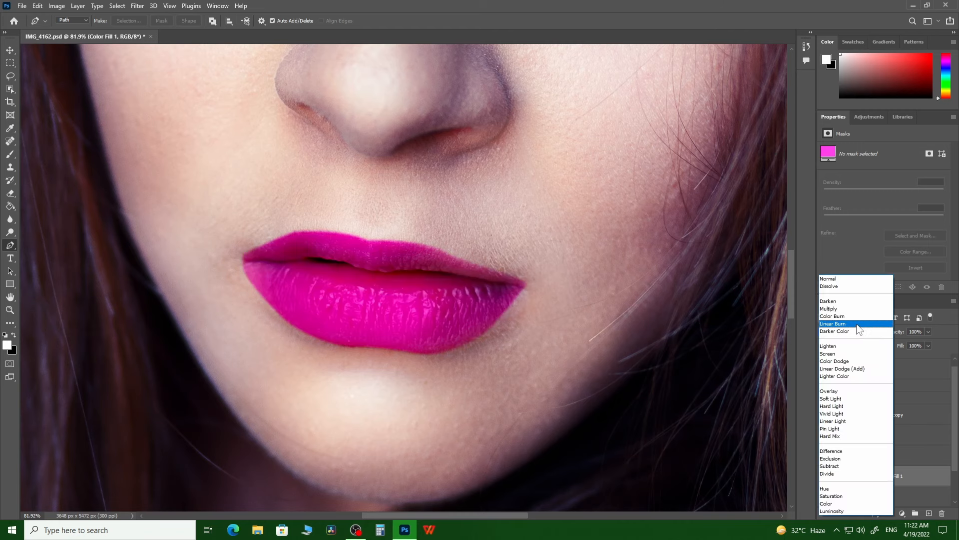
left_click(855, 316)
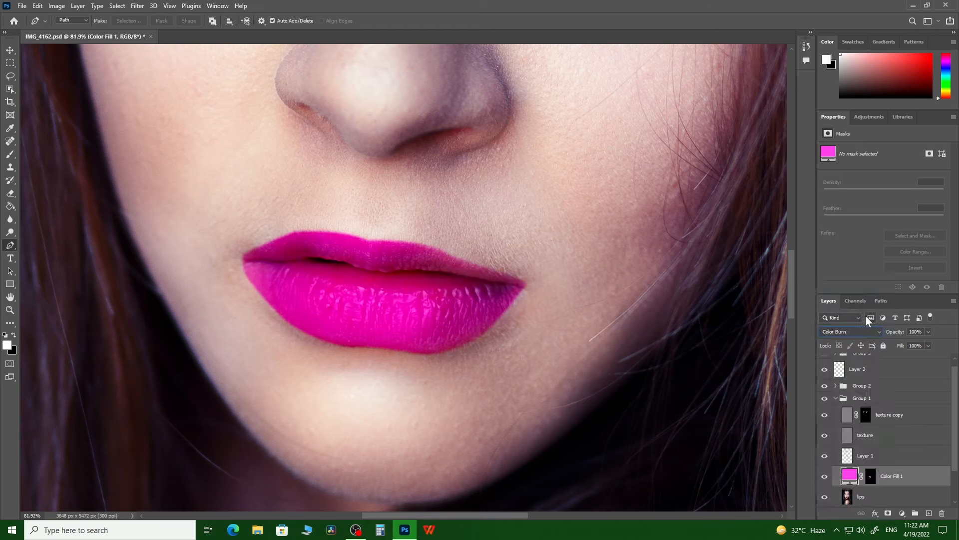
Set the lip fill's Blend If highlight range for the underlying layer to a split of 140 / 193.
double_click(927, 480)
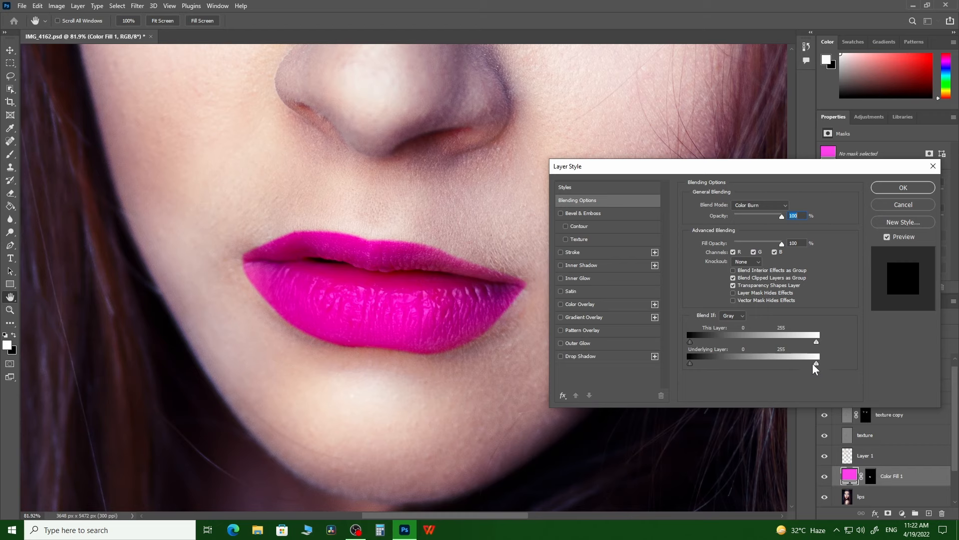
left_click_drag(816, 363, 778, 370)
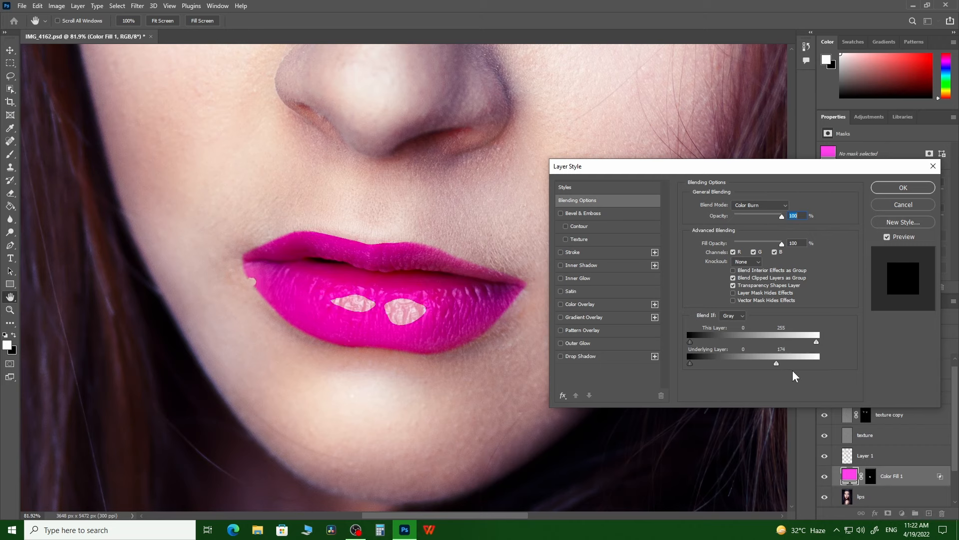
key("alt")
mouse_move(776, 365)
left_mouse_down()
mouse_move(723, 370)
mouse_move(804, 367)
mouse_move(787, 368)
left_mouse_up()
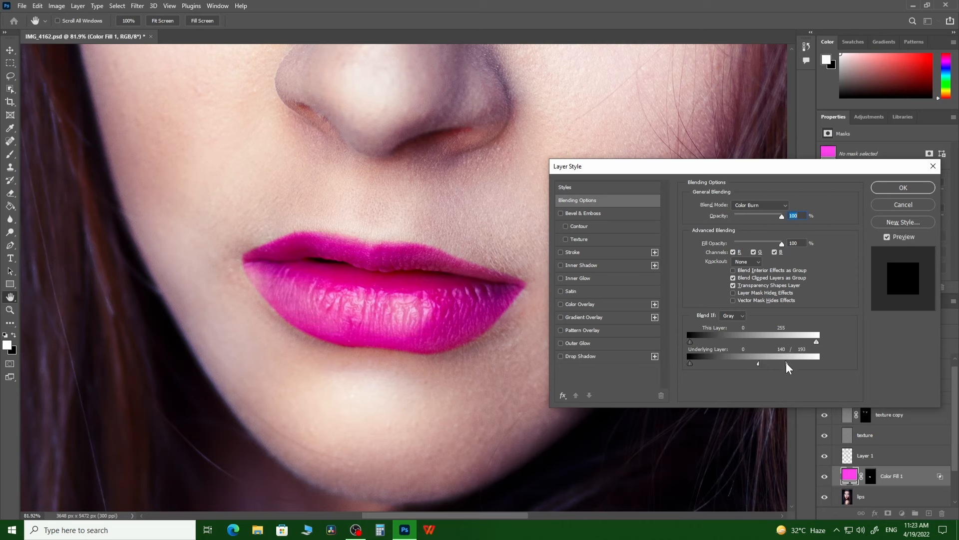
left_click(889, 189)
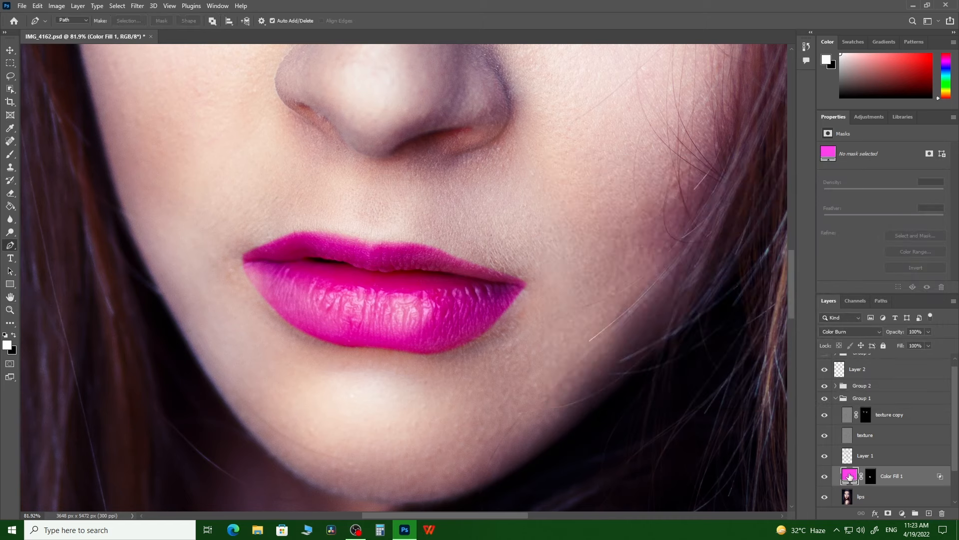
Recolor the lip fill to red with a hue of 350°.
double_click(850, 474)
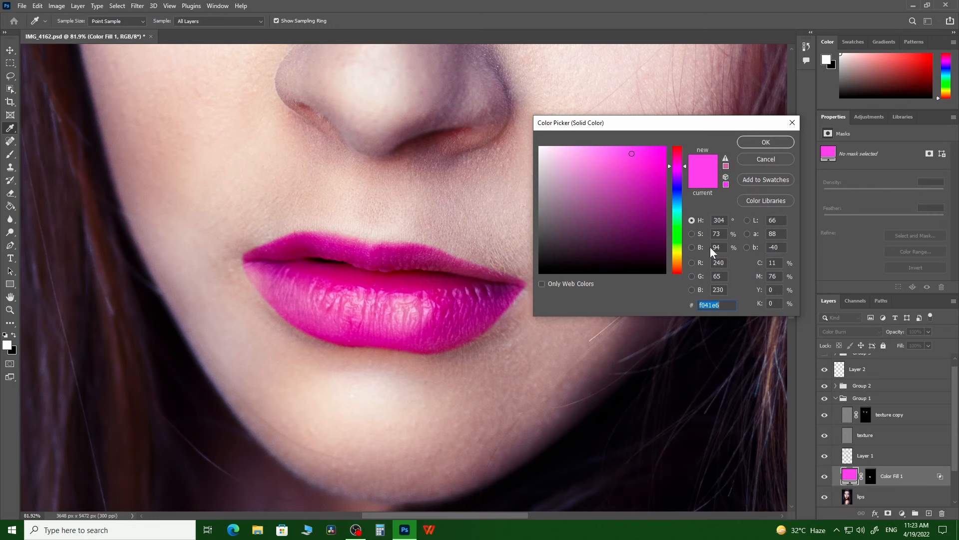
type("f2540e")
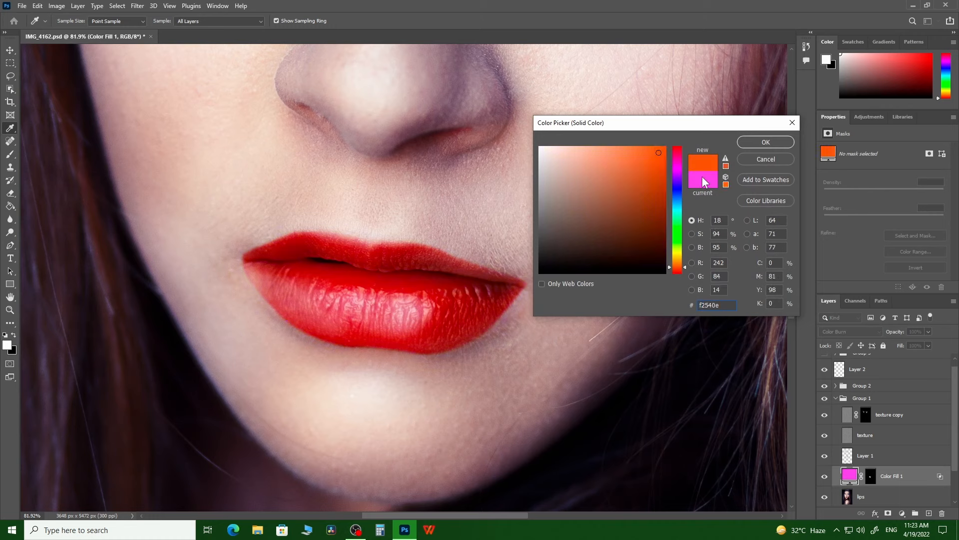
left_click(676, 149)
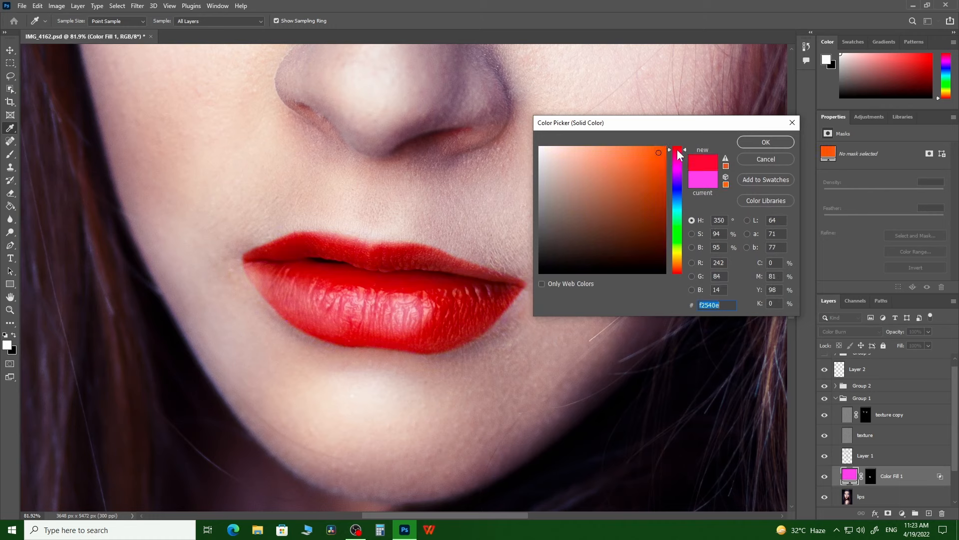
left_click(756, 142)
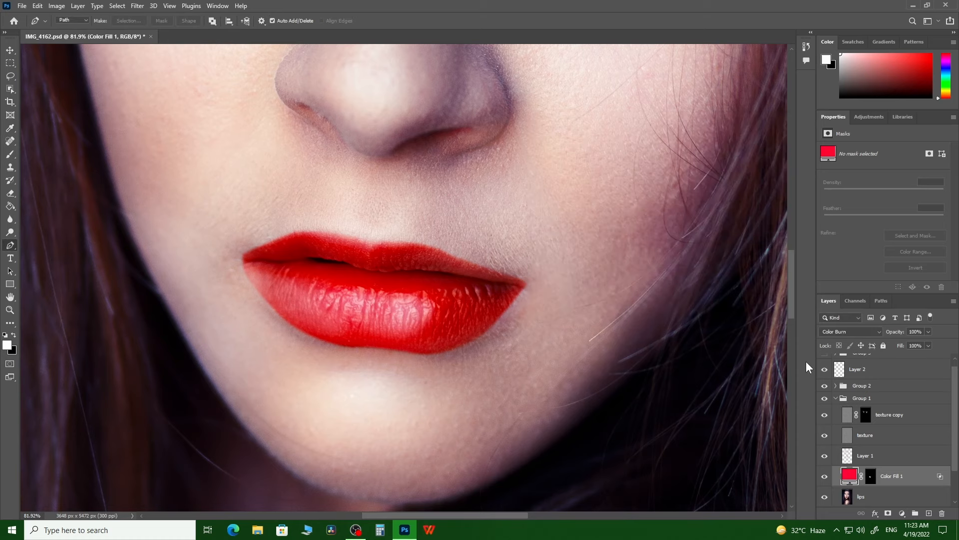
Lower the lip fill layer's opacity to 82%.
key("ctrl+0")
left_click(928, 345)
left_click_drag(876, 346, 922, 344)
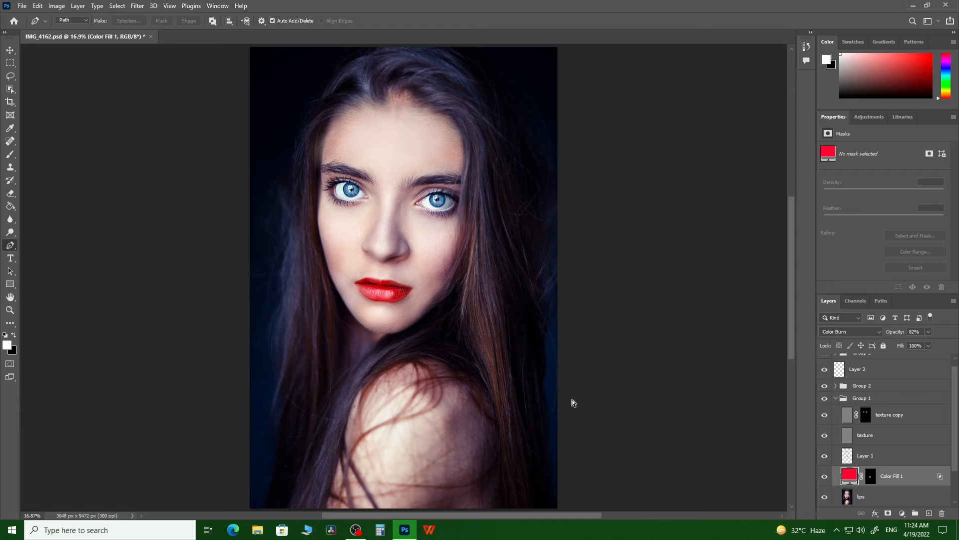
Create a new layer above the lip fill in Soft Light mode, filled with the neutral 50% gray.
key("ctrl+shift+n")
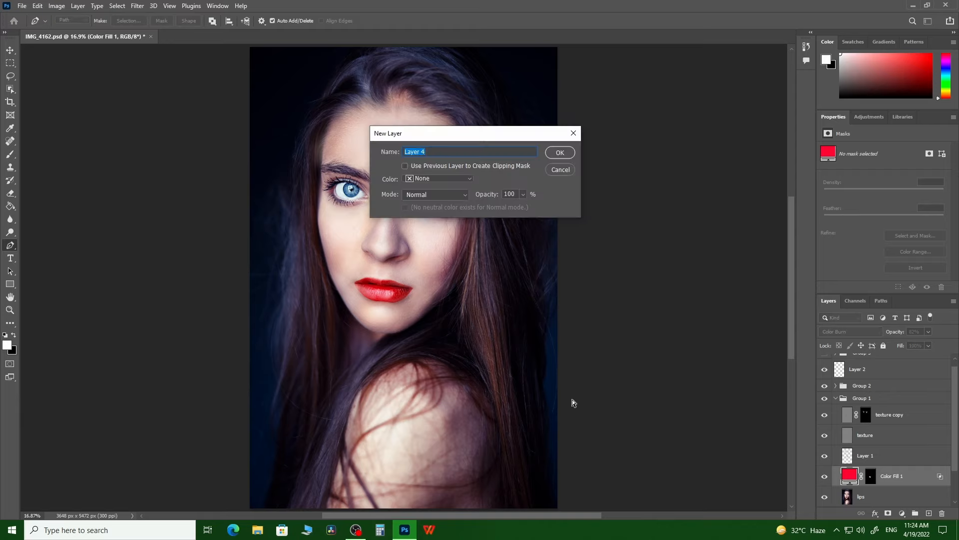
left_click_drag(502, 135, 656, 120)
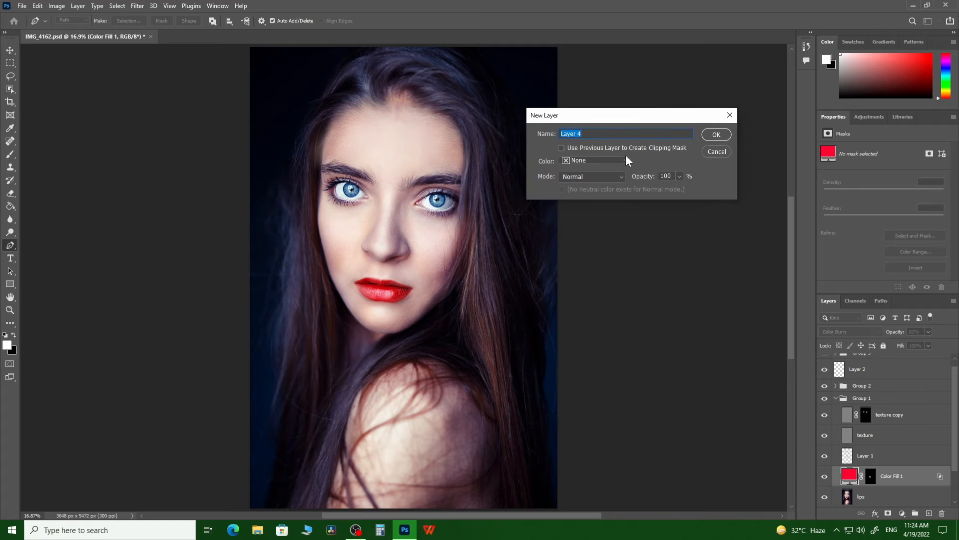
left_click(620, 176)
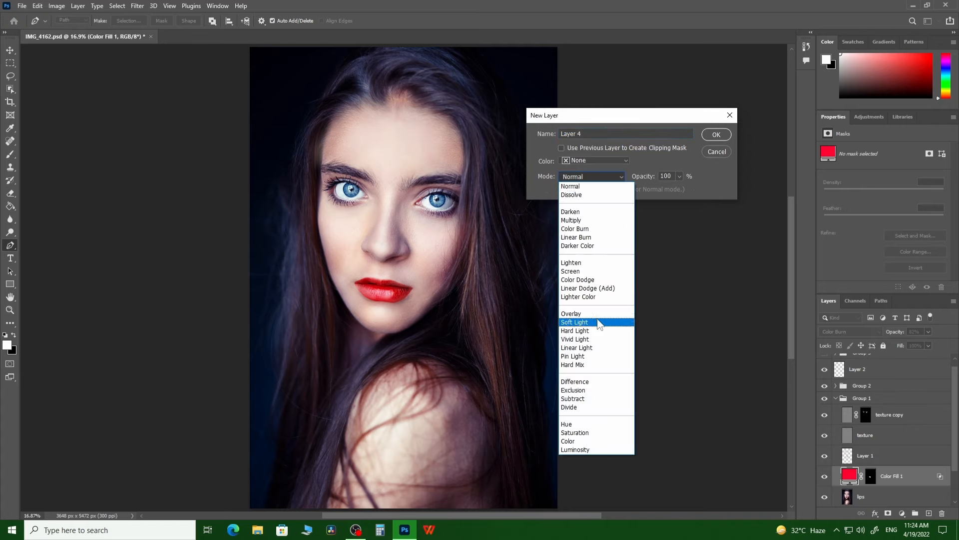
left_click(601, 322)
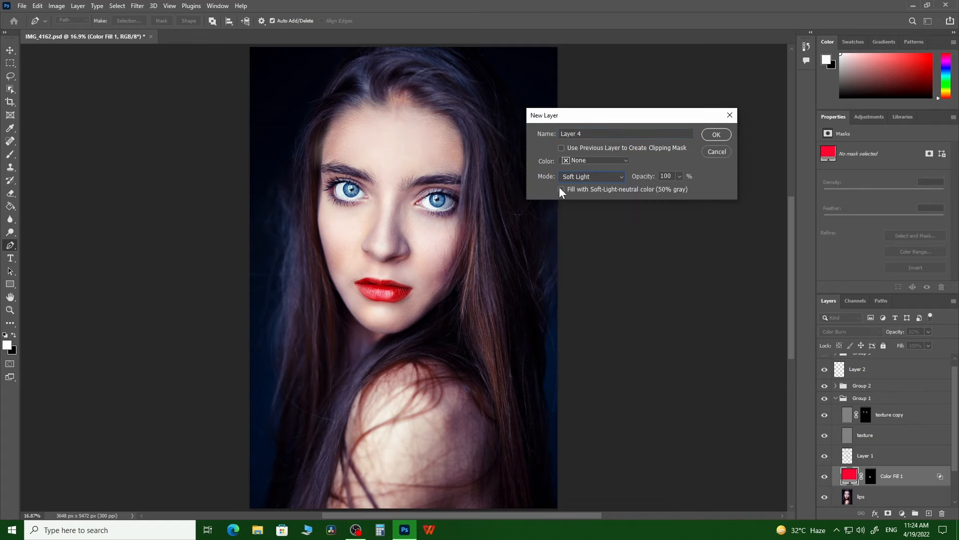
left_click(722, 132)
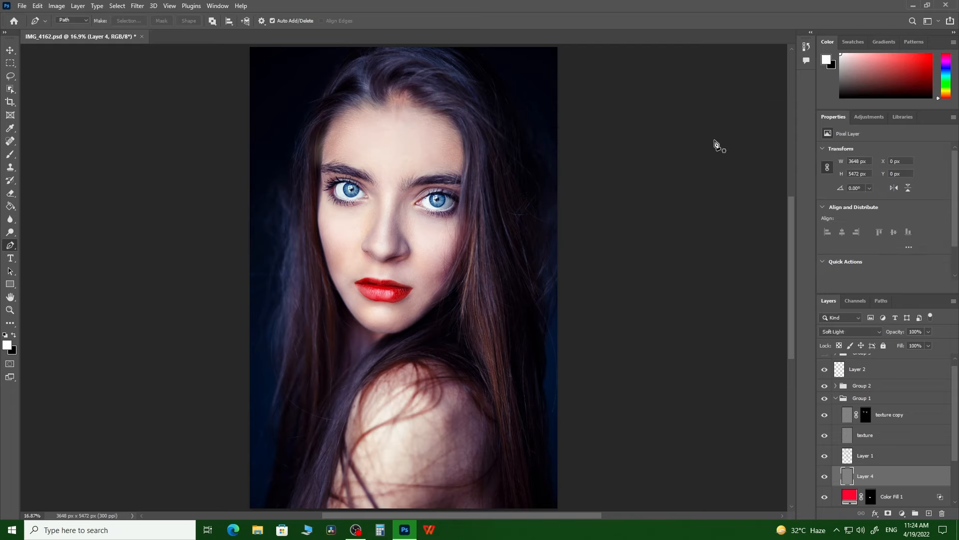
Paint white highlights on the lips on the gray Soft Light layer with a 100 px brush at 100% opacity, and switch to black.
left_click(12, 155)
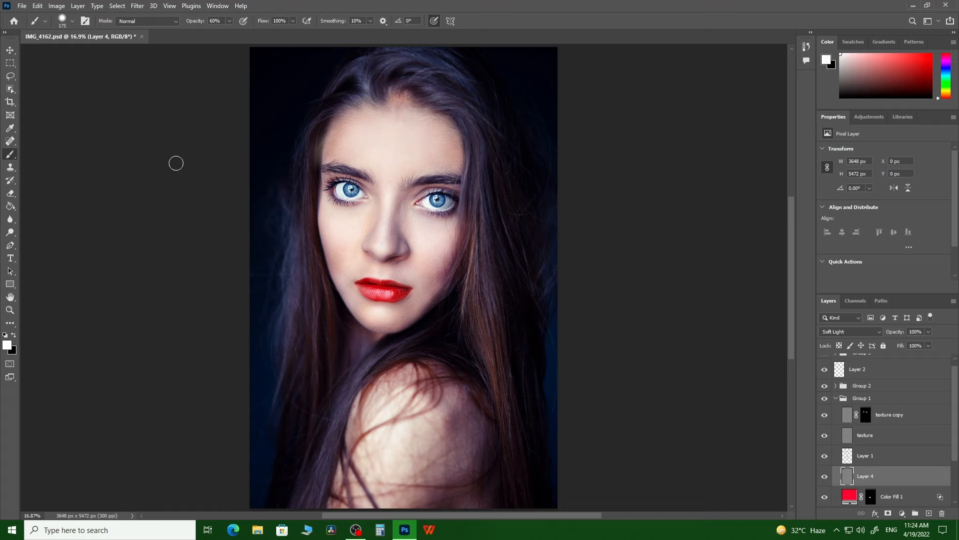
key("z")
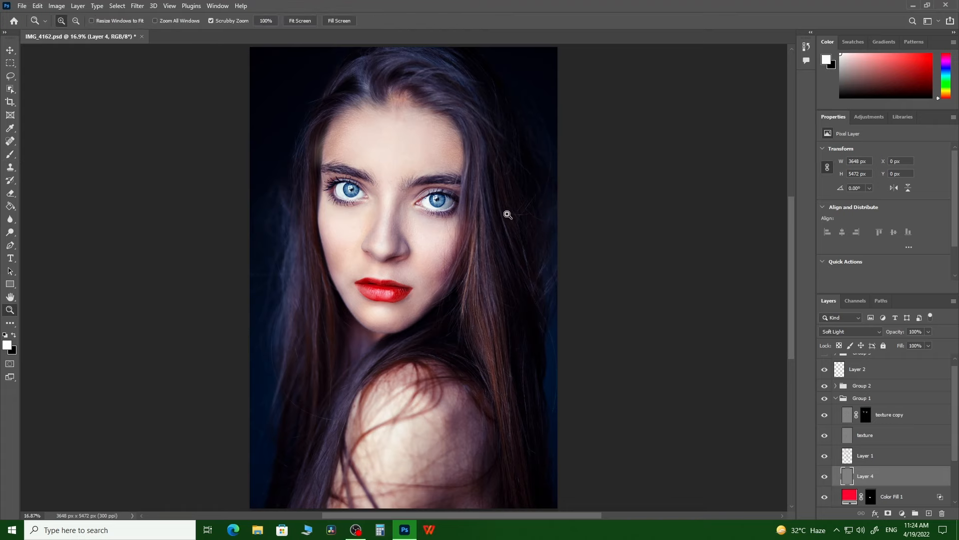
left_click_drag(394, 297, 484, 291)
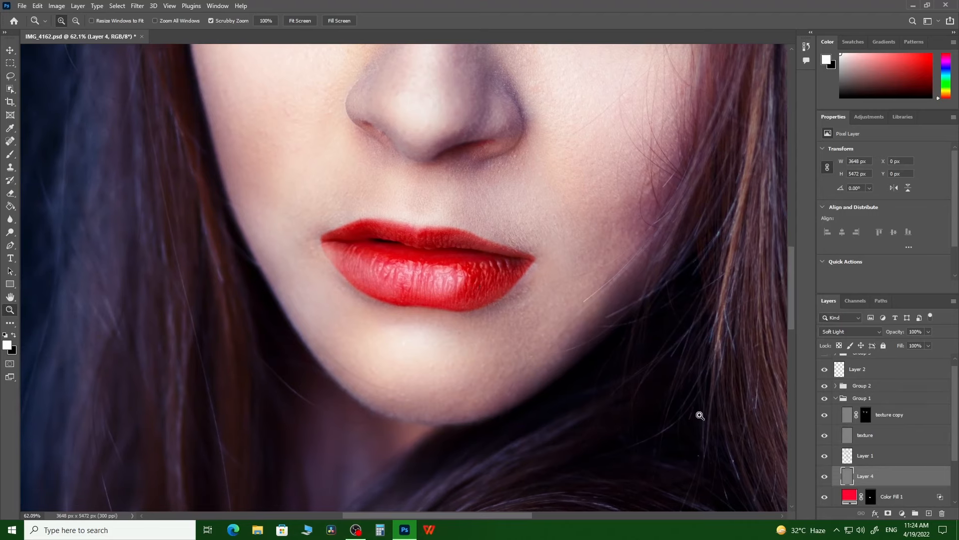
left_click(10, 155)
key("[")
key("[")
key("[")
key("[")
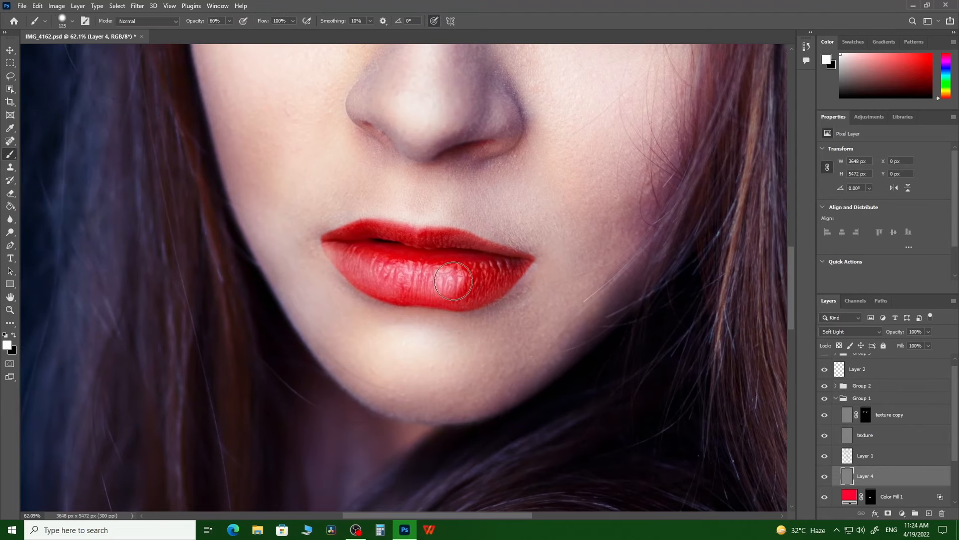
key("0")
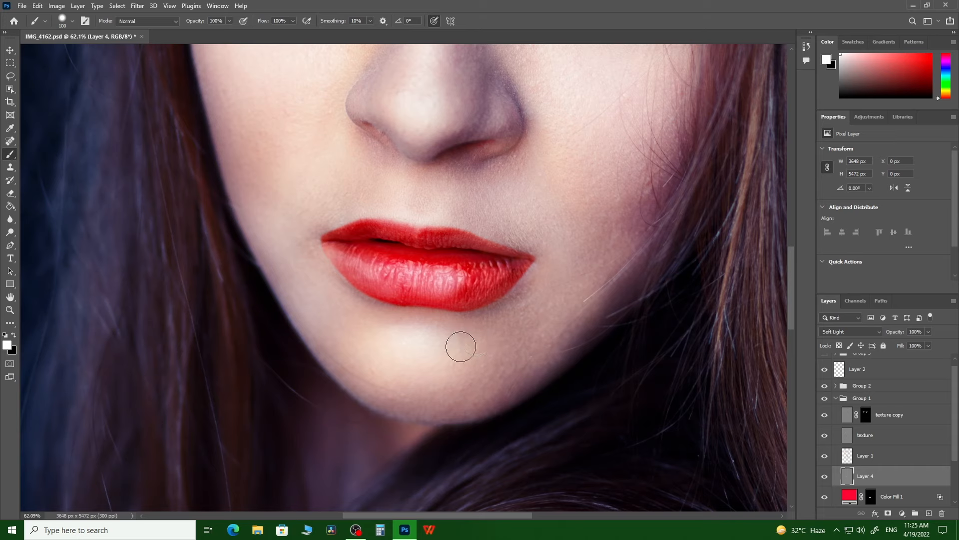
key("x")
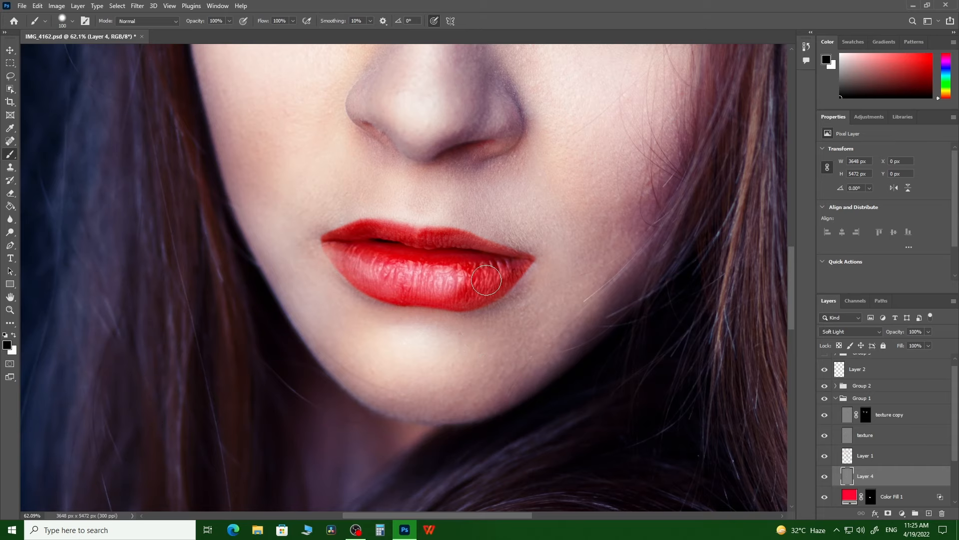
Soften the lip dodge-and-burn layer with a Gaussian Blur of 13.9 pixels and compare the lips with and without it.
left_click(140, 6)
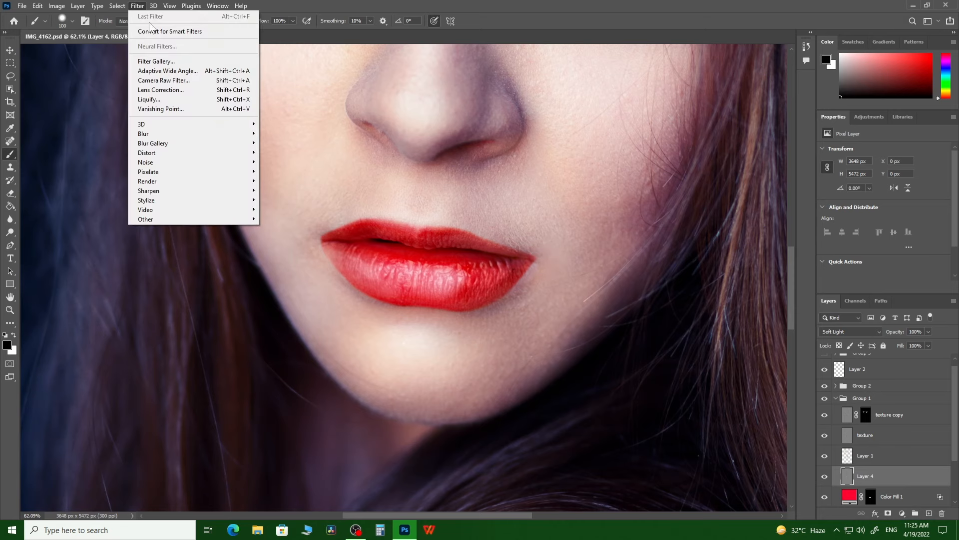
mouse_move(241, 135)
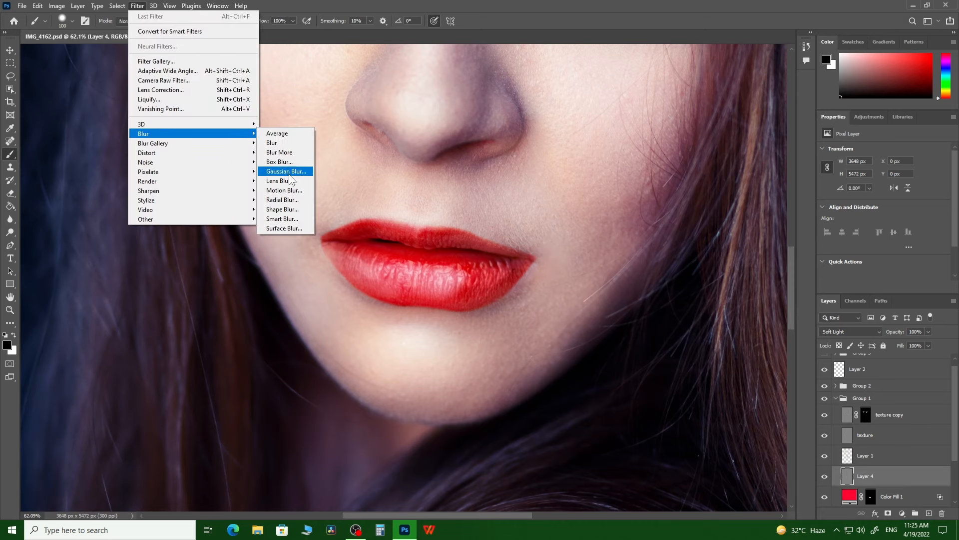
left_click(290, 171)
left_click_drag(457, 109, 598, 94)
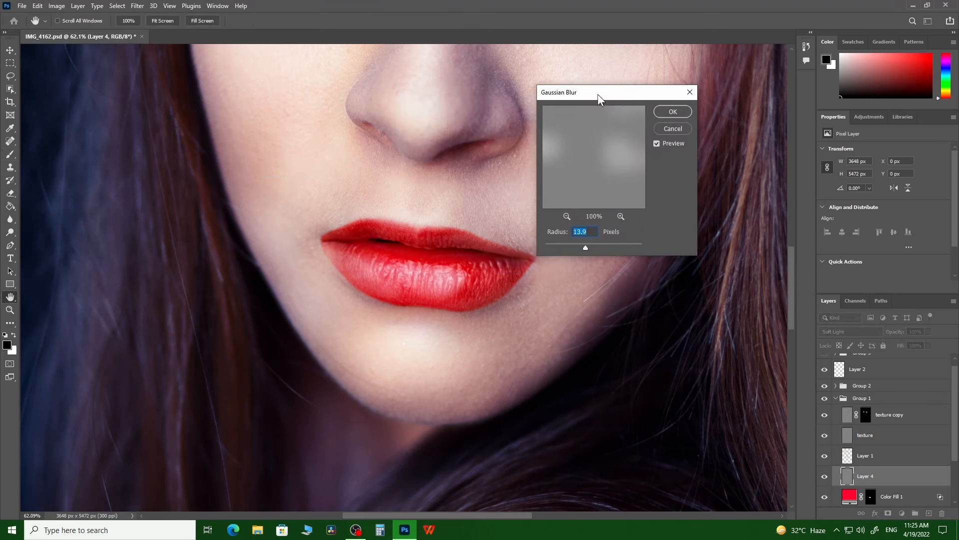
left_click(567, 215)
left_click(567, 215)
left_click(567, 216)
left_click_drag(608, 174, 599, 180)
left_click(655, 143)
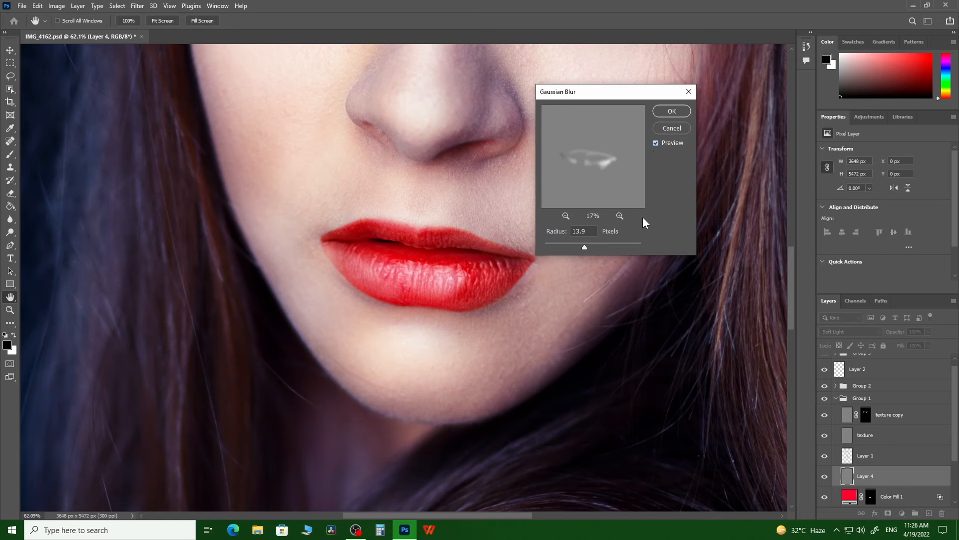
left_click(672, 111)
key("b")
left_click(825, 476)
left_click(825, 476)
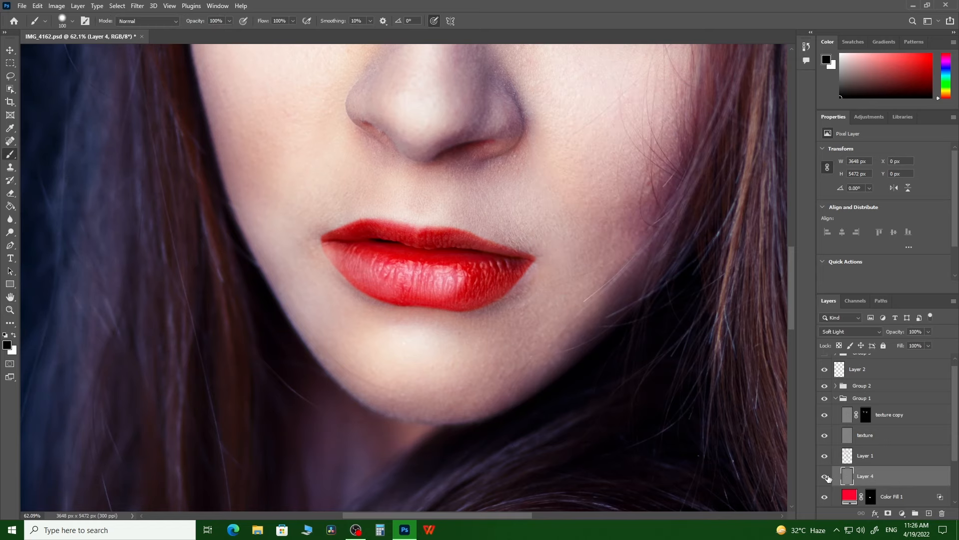
Group the gray Soft Light layer, the red color fill and the lips layer as LIPS, and compare the portrait with and without the group.
key("ctrl+0")
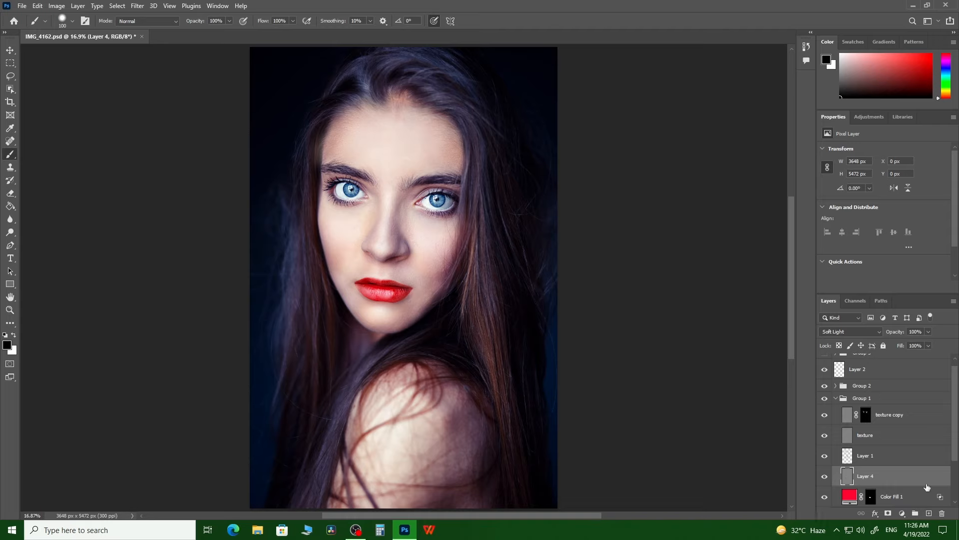
left_click_drag(954, 446, 955, 478)
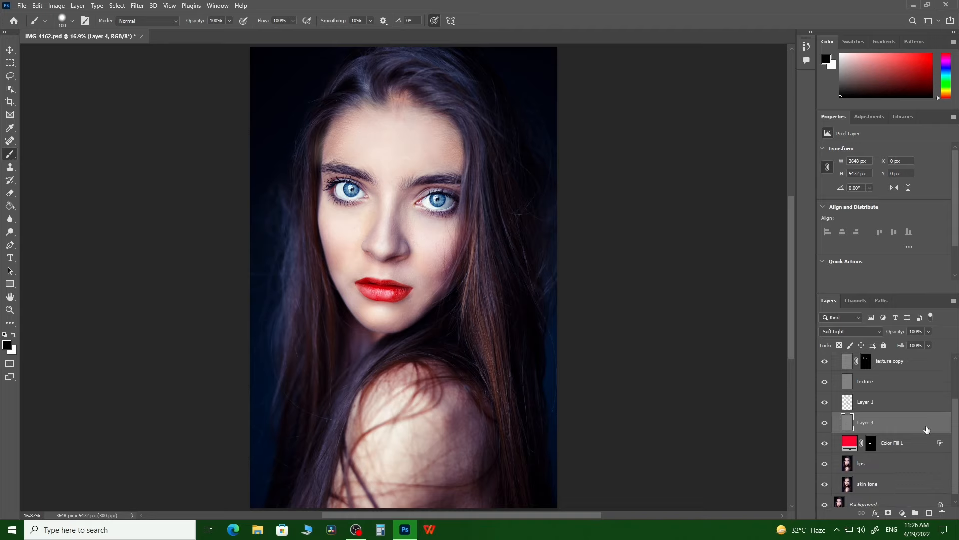
left_click(888, 466, "shift")
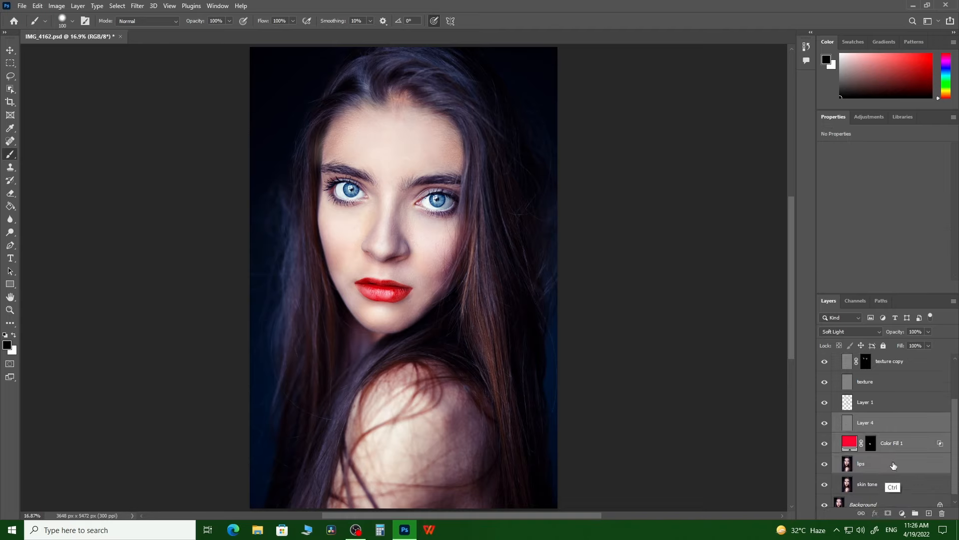
key("ctrl+g")
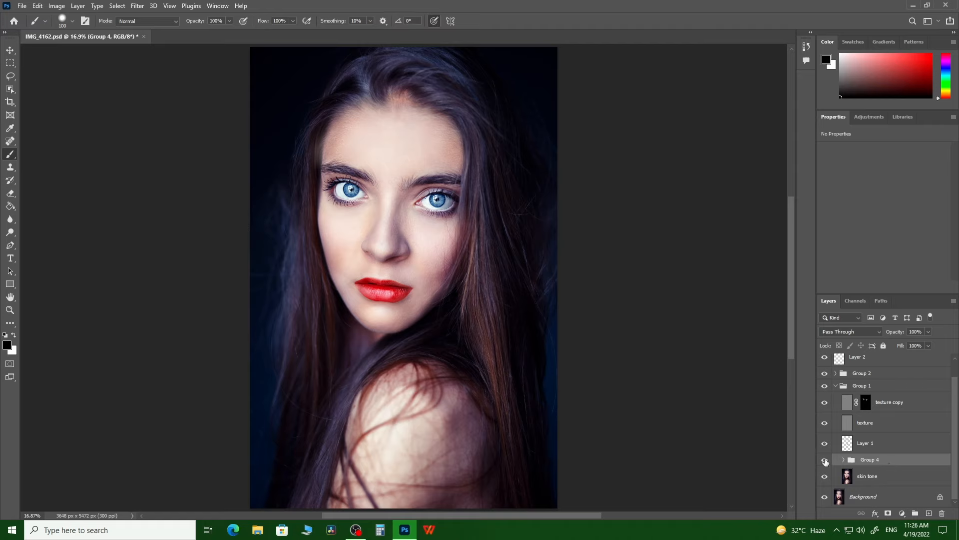
double_click(875, 460)
type("LIPS")
key("Return")
left_click(825, 460)
left_click(824, 460)
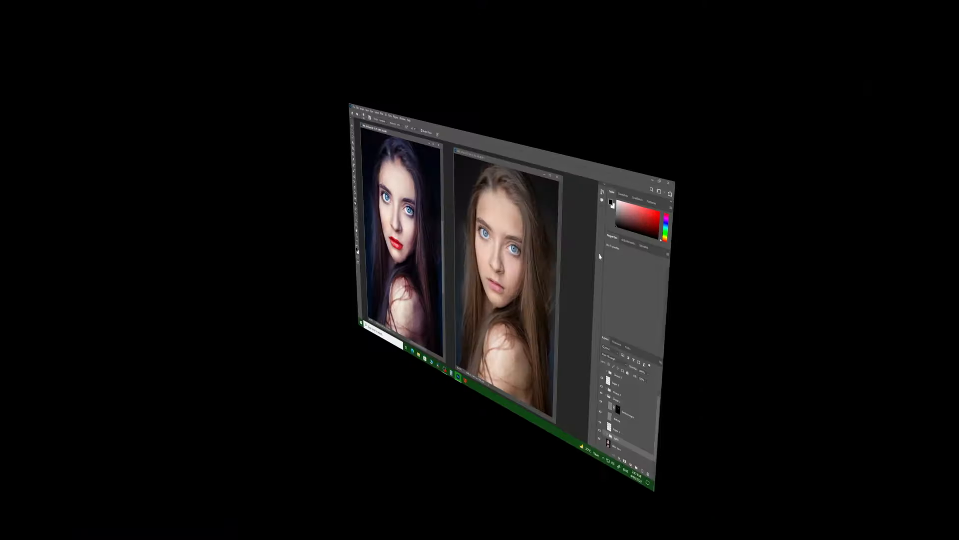